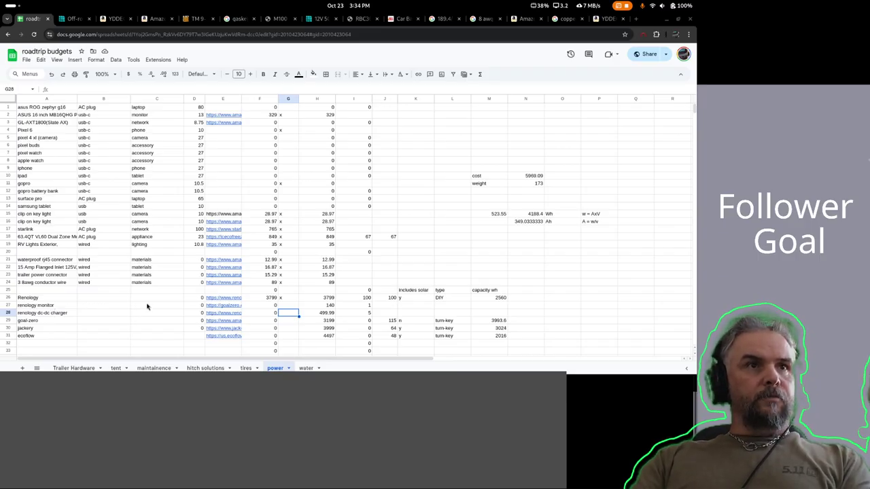
Enter "materials" as the category for the six power-system rows from Renology through ecoflow on the power sheet.
click(146, 307)
click(147, 300)
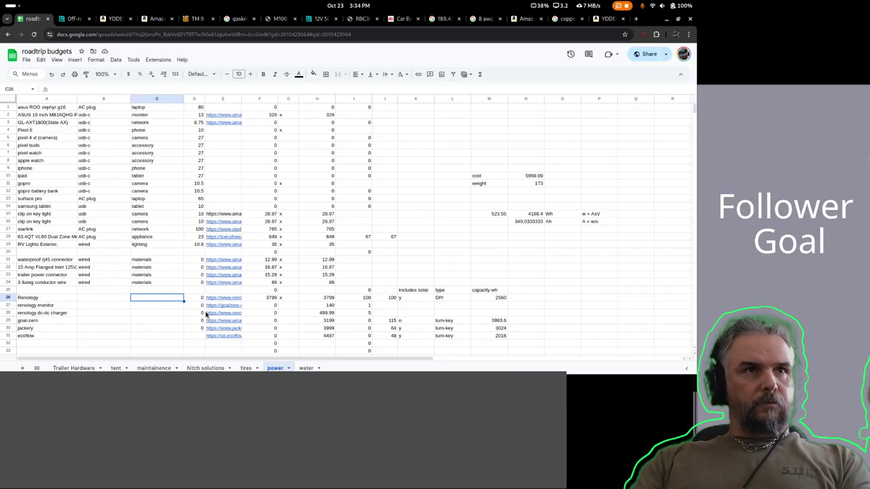
text(materials)
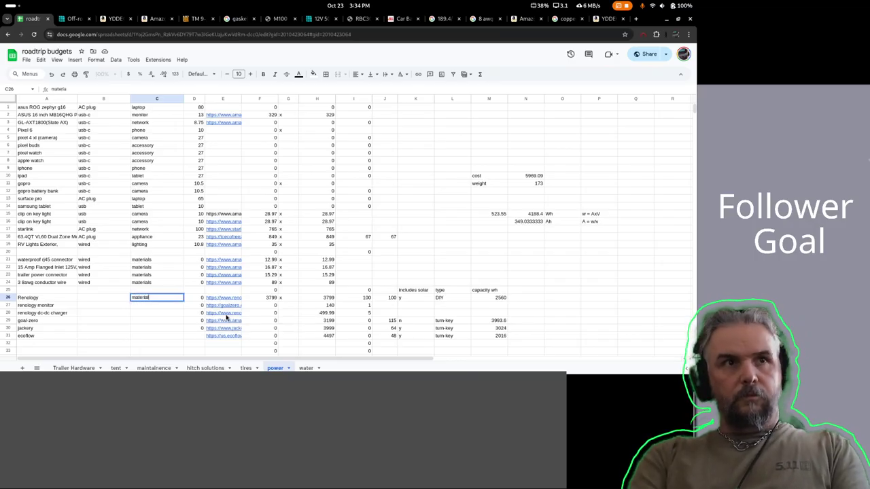
key(Return)
text(materials)
key(Return)
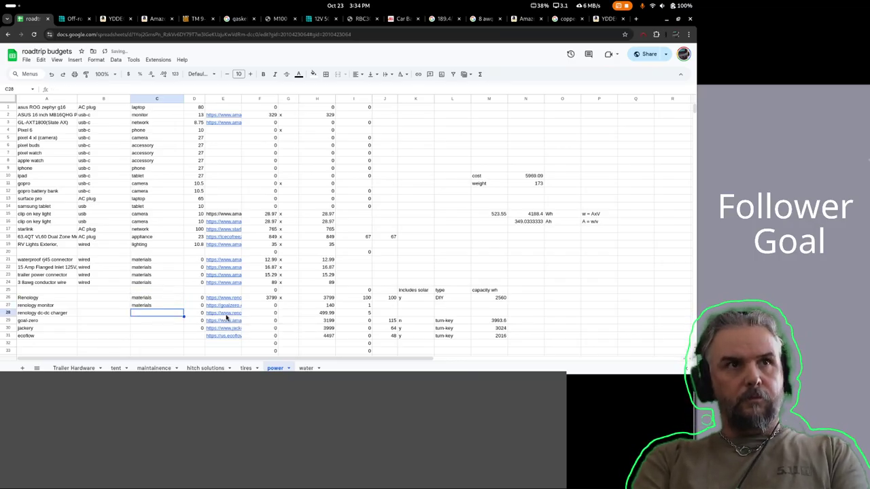
text(materials)
key(Return)
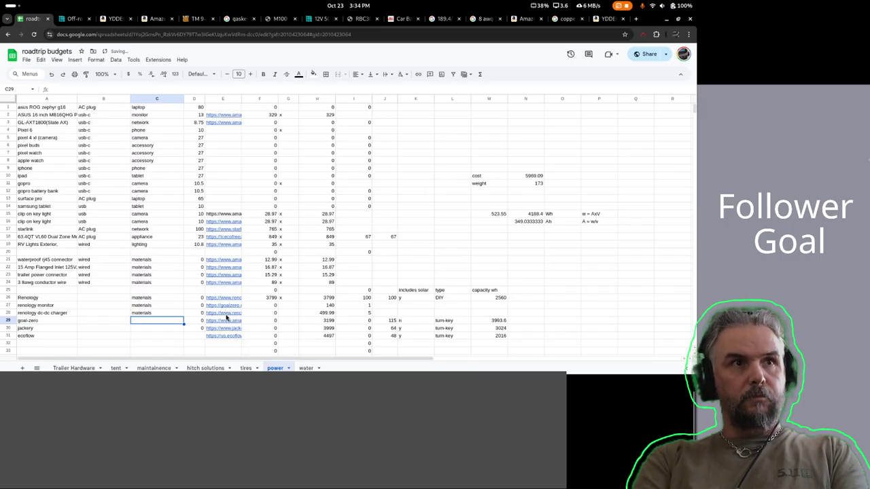
text(materials)
key(Return)
text(materials)
key(Return)
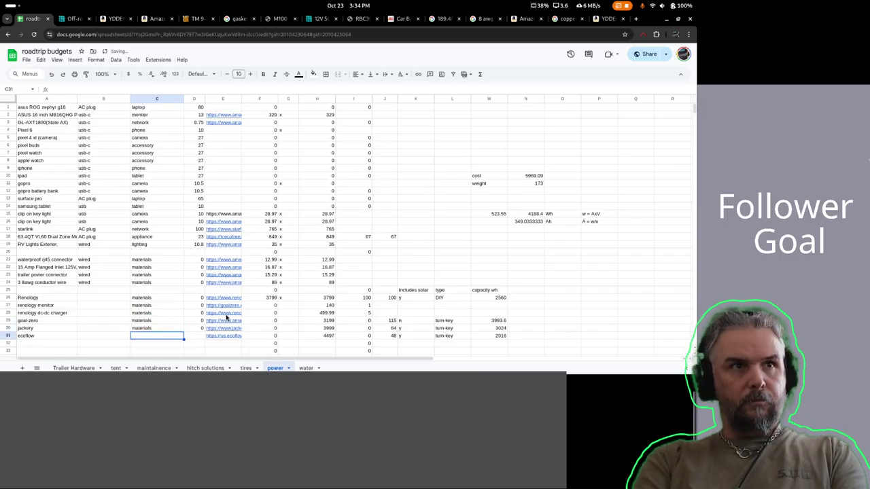
text(materials)
key(Return)
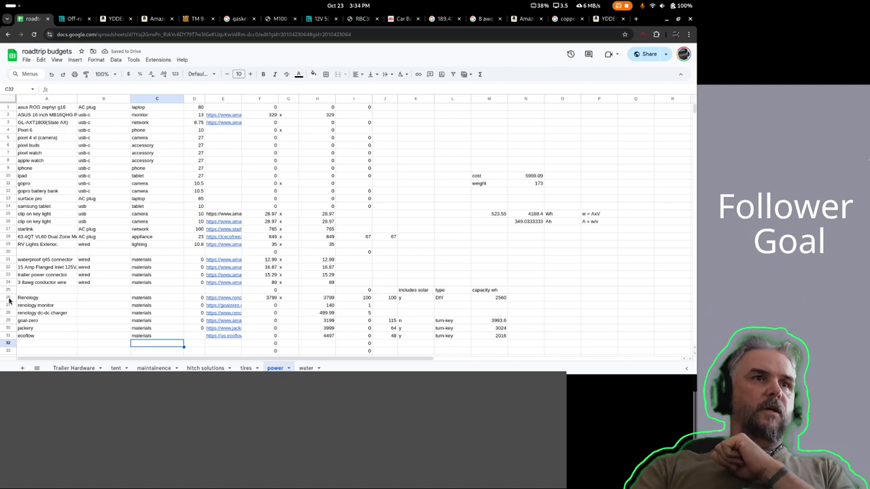
Set the Renology system's capacity to 4800 Wh on the power sheet.
drag(29, 301, 408, 300)
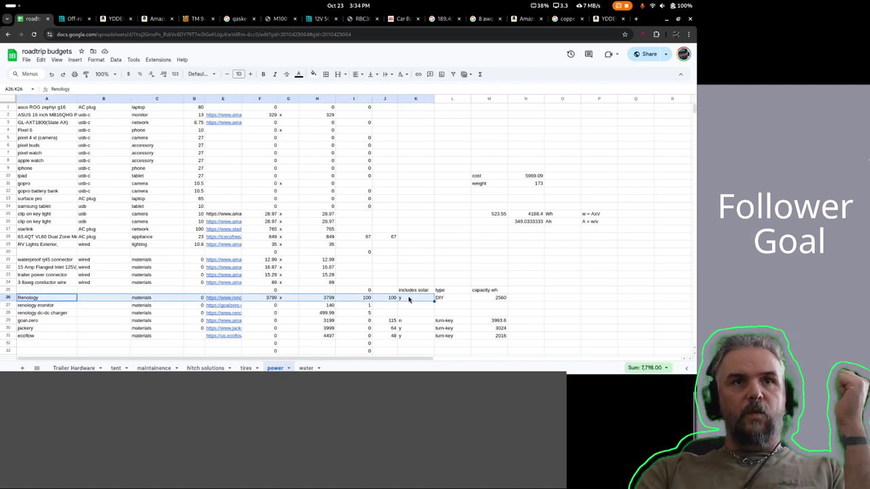
click(409, 314)
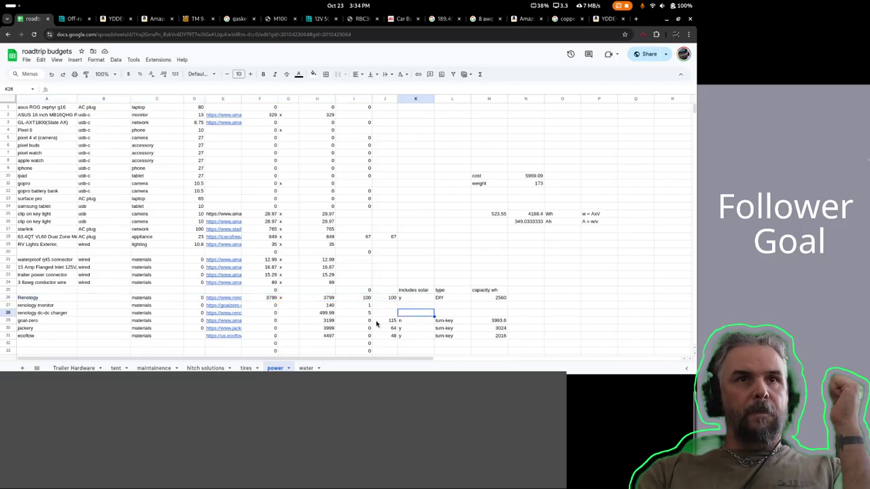
click(503, 300)
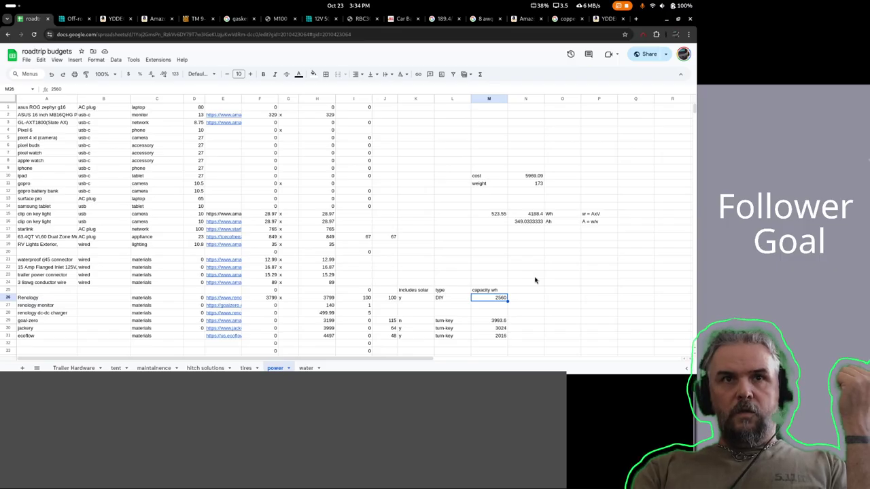
text(4800)
key(Return)
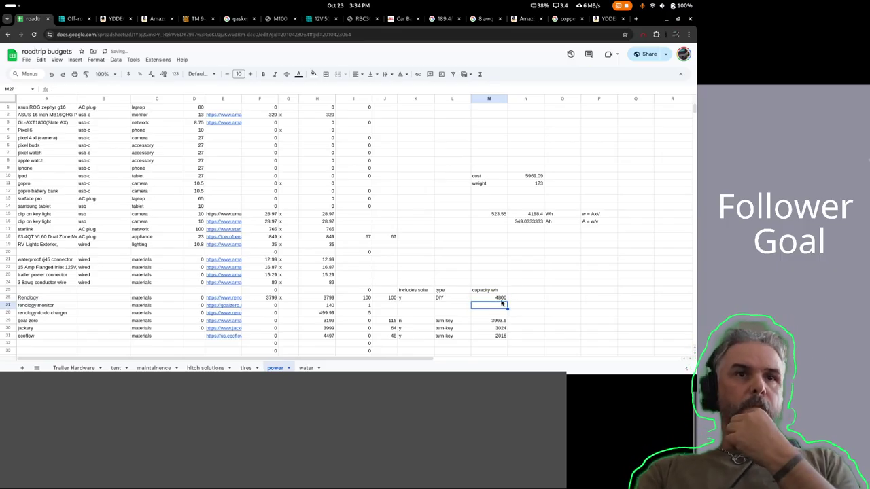
Review the Renology cost formula and the items on the water, tires, hitch solutions and maintainence sheets.
click(273, 299)
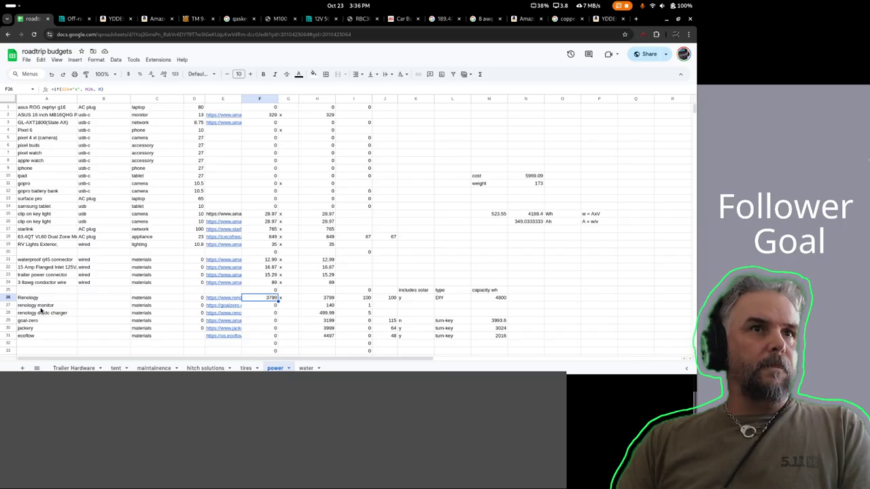
click(306, 368)
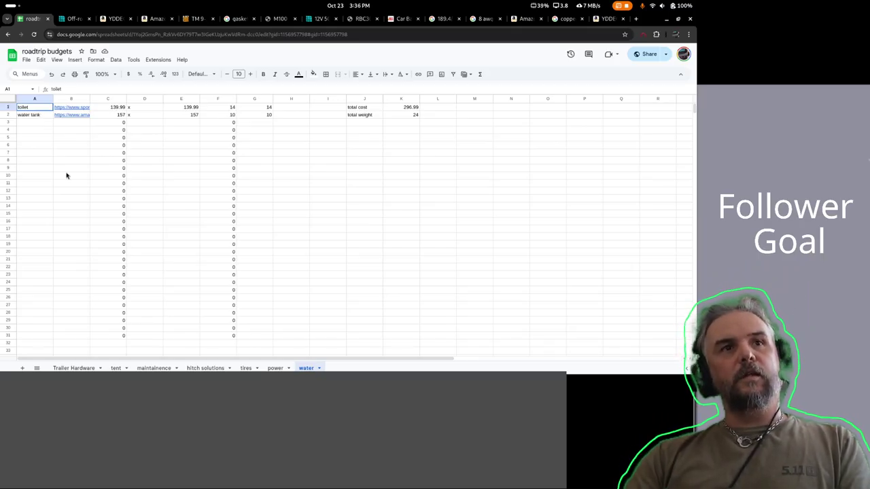
click(245, 368)
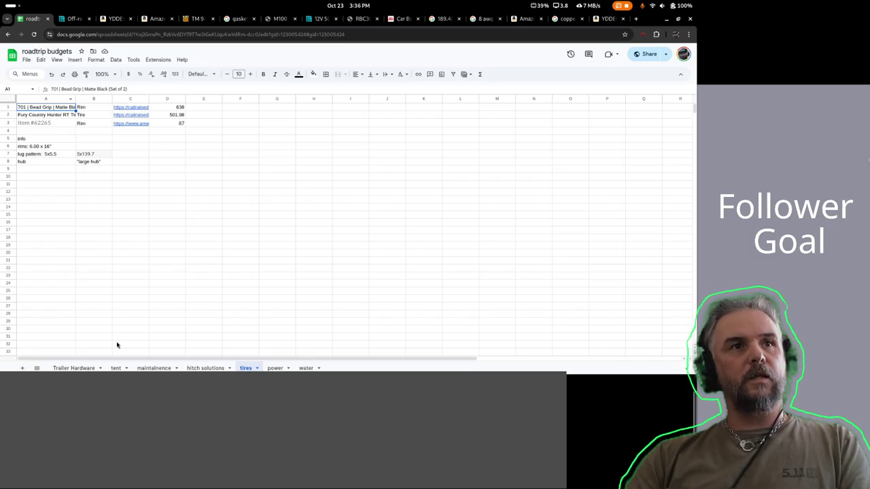
click(206, 368)
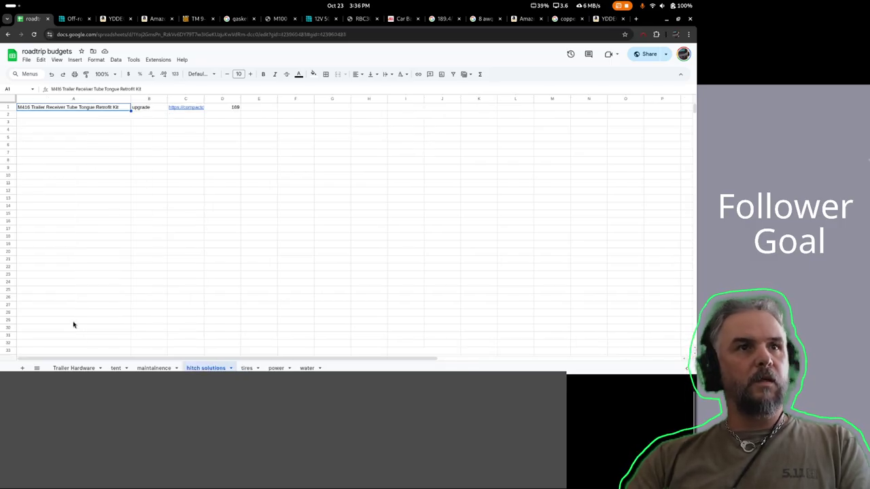
click(166, 368)
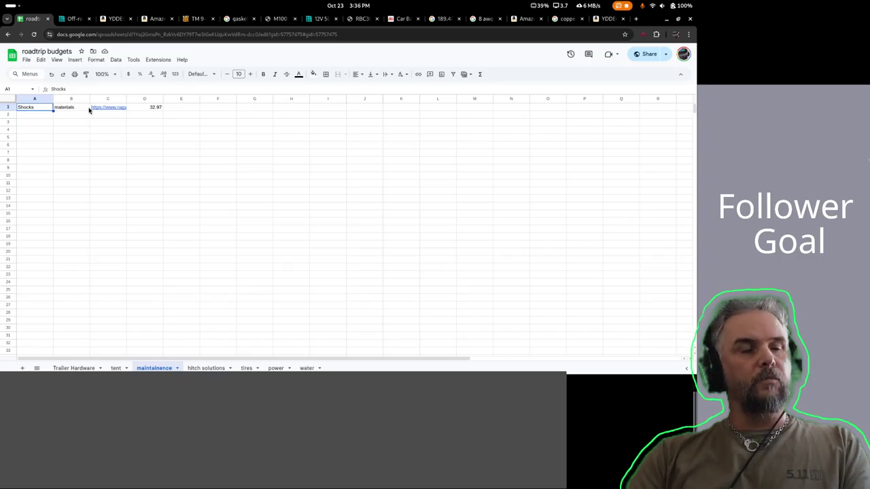
mouse_move(120, 367)
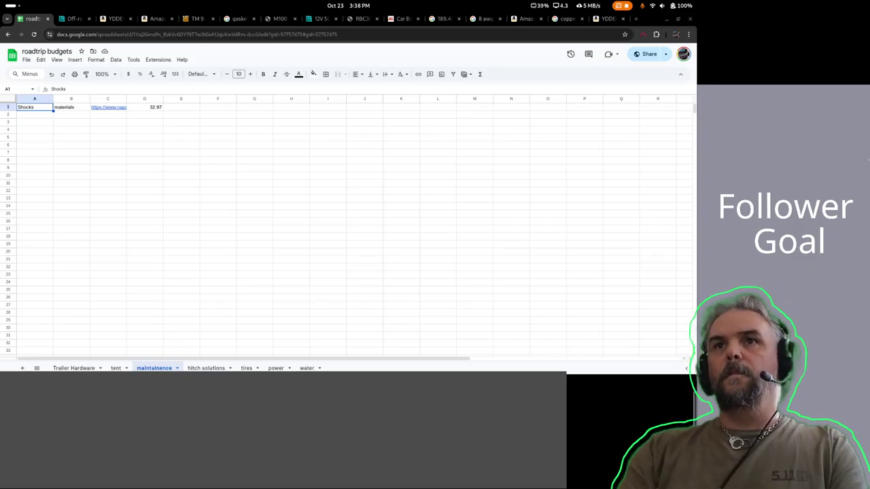
Switch to the terminal running bmon and examine the receive and transmit rates of the wlp3s0 interface.
key(alt+Tab)
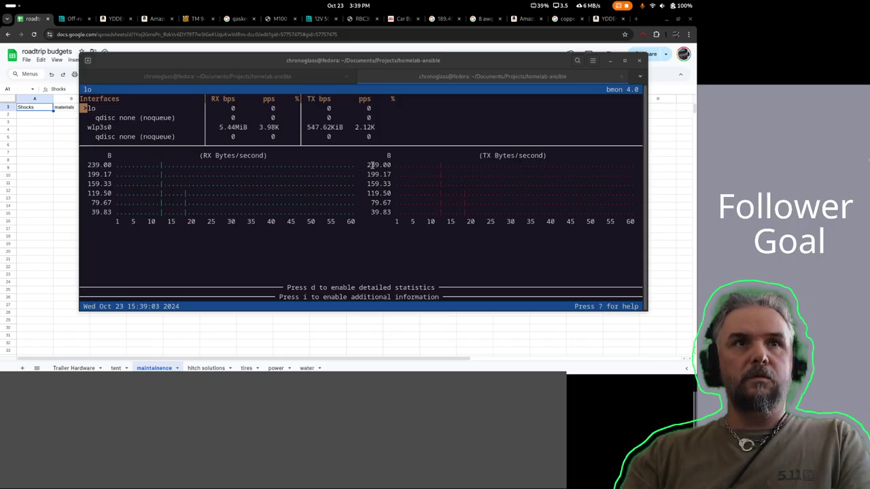
drag(366, 165, 394, 165)
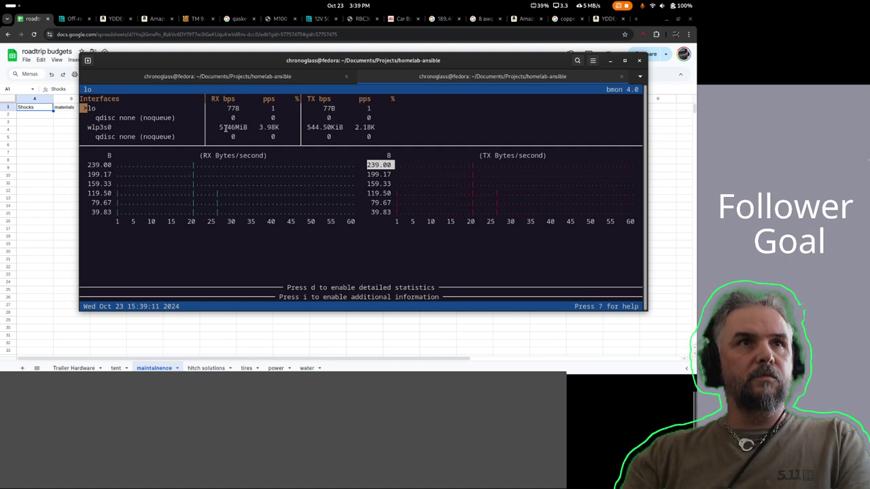
drag(219, 127, 246, 128)
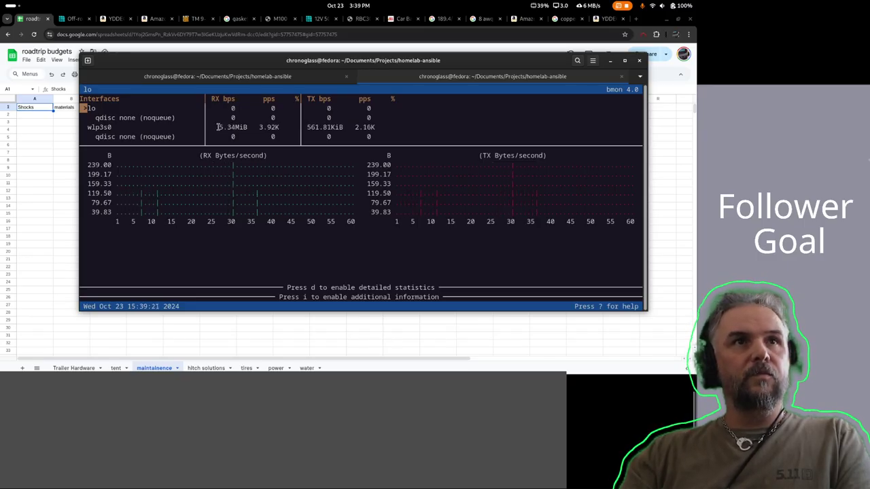
drag(306, 127, 342, 127)
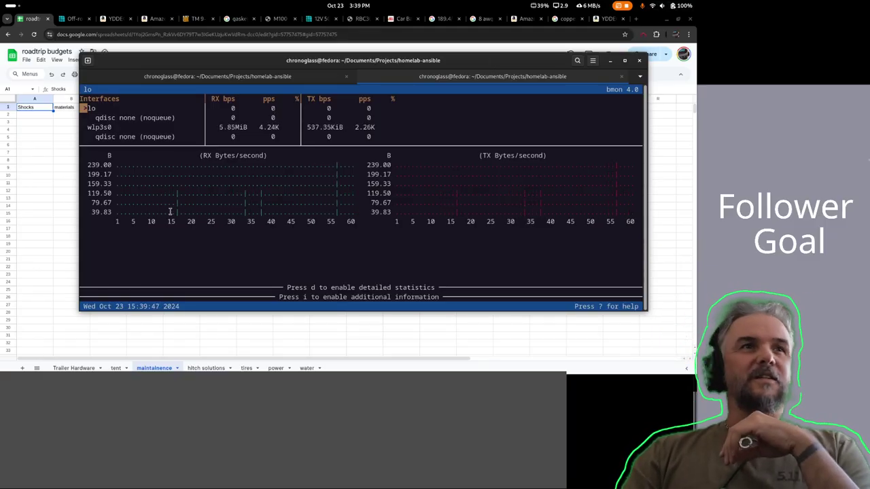
Return to the roadtrip budgets spreadsheet in Chrome and view the overall cost on the Trailer Hardware sheet.
click(43, 255)
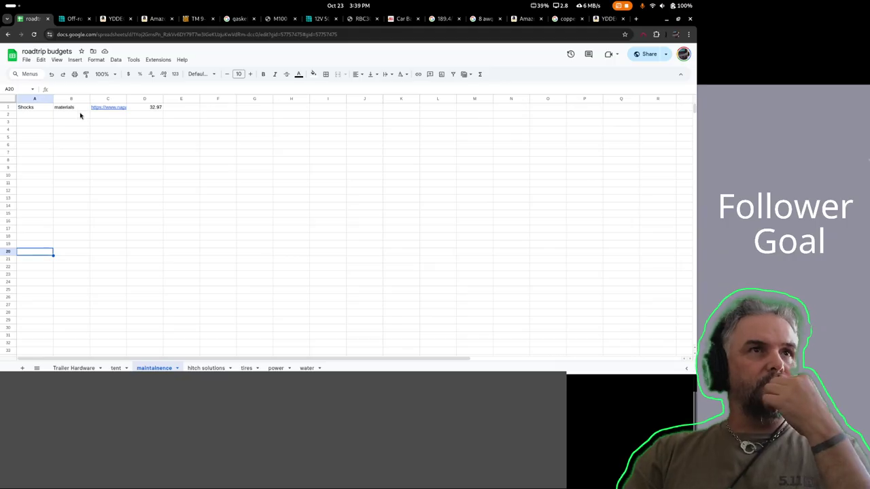
click(46, 114)
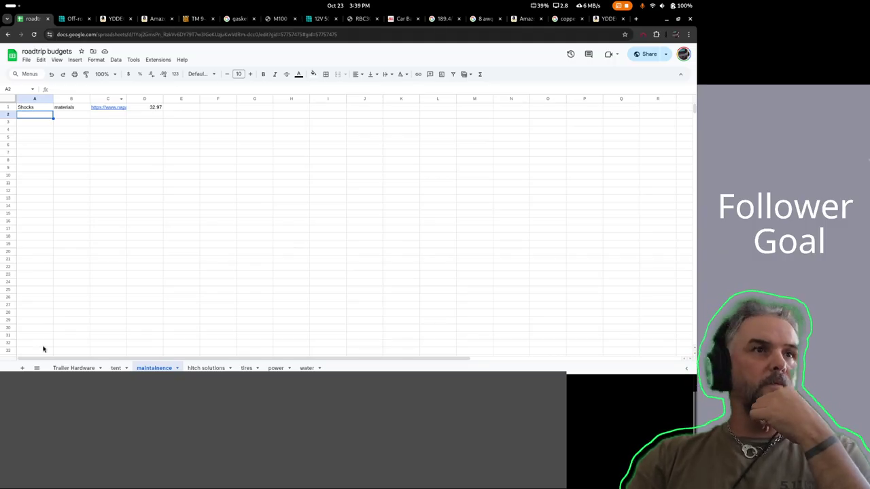
click(81, 368)
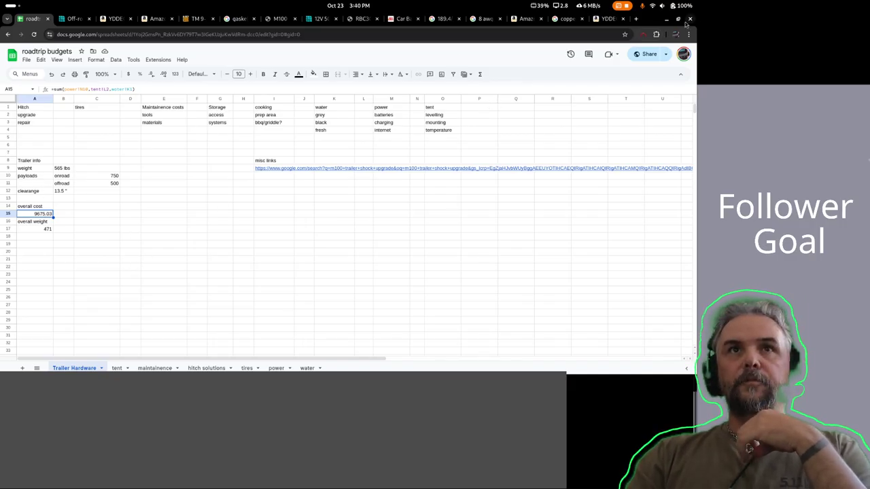
click(636, 18)
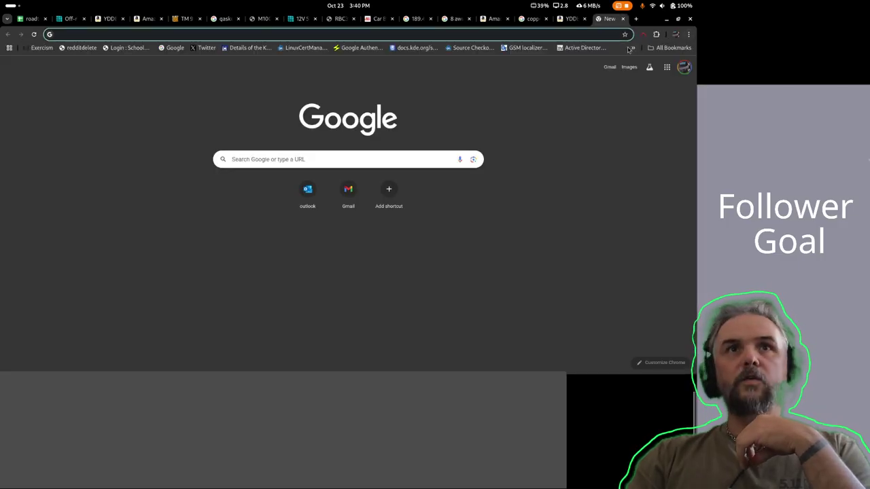
key(ctrl+w)
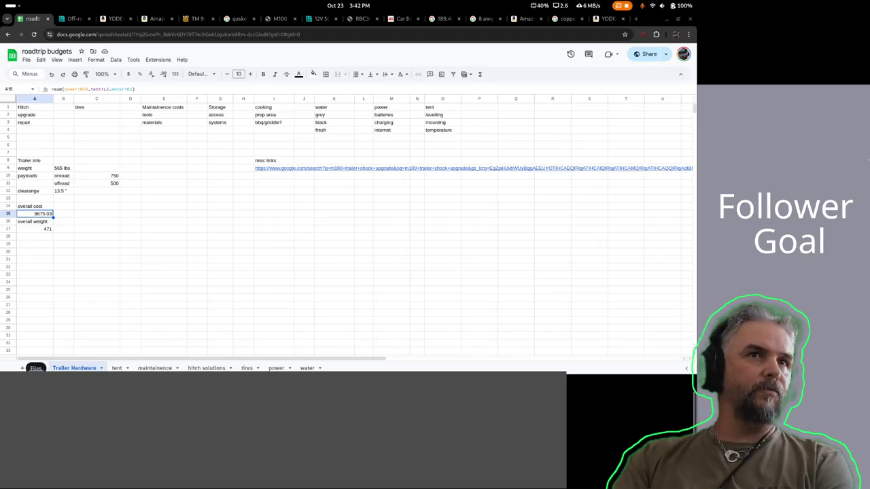
Look through the recordings in the stream folder under Videos in the Files app, leaving its window minimized.
click(35, 368)
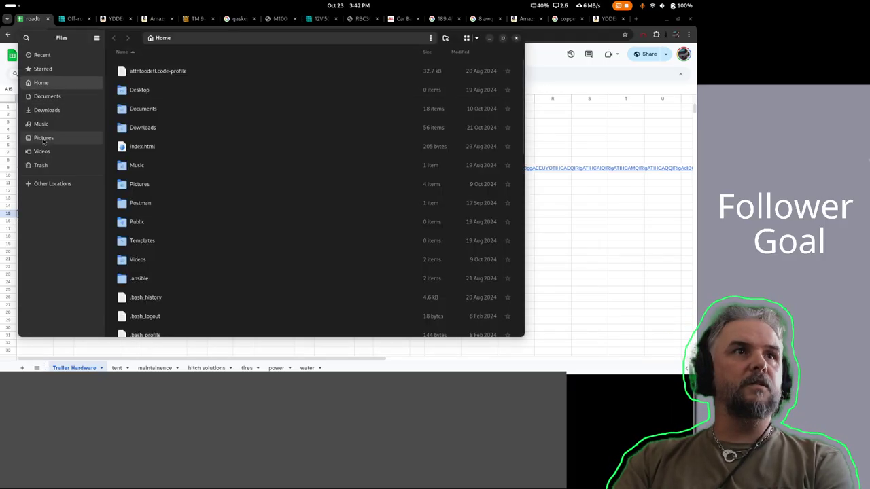
click(42, 151)
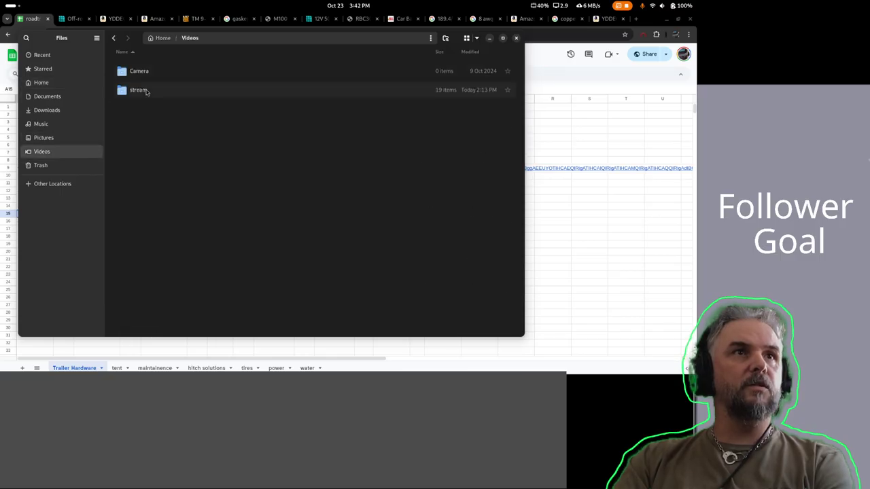
double_click(140, 90)
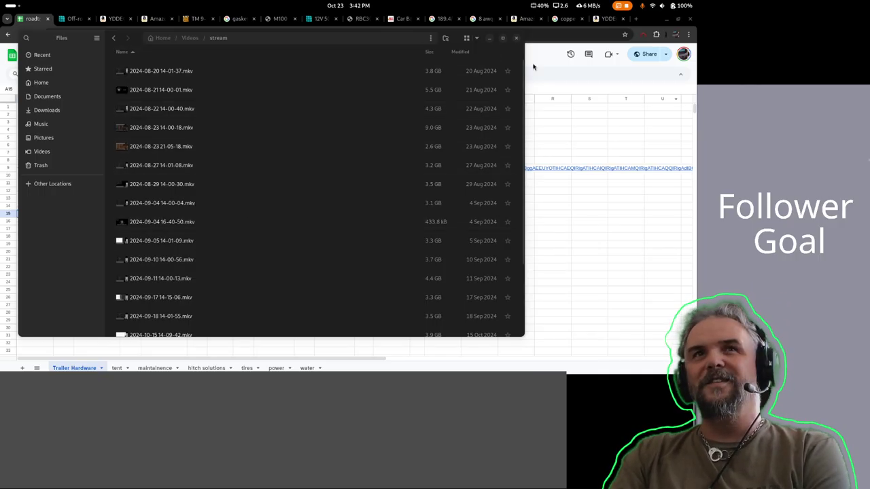
click(490, 38)
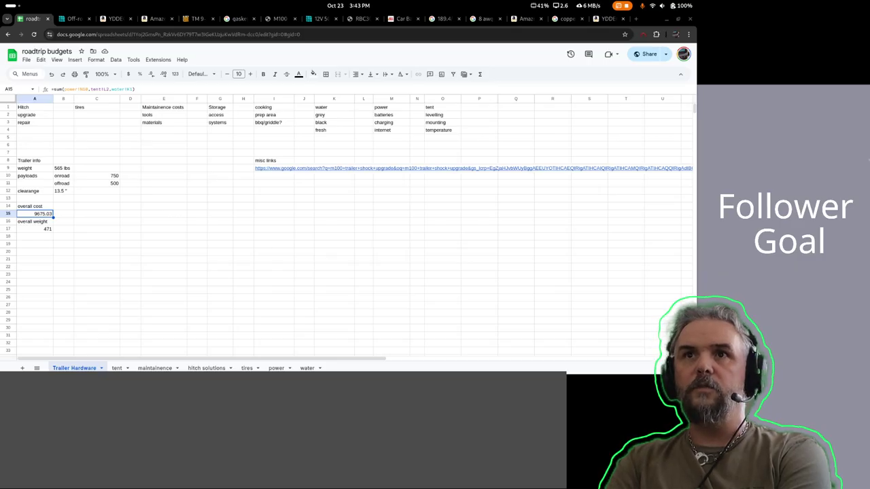
Switch to the Starlink specifications browser window, maximize it, and examine the wind speed and security entries.
key(alt+Tab)
drag(299, 31, 293, 47)
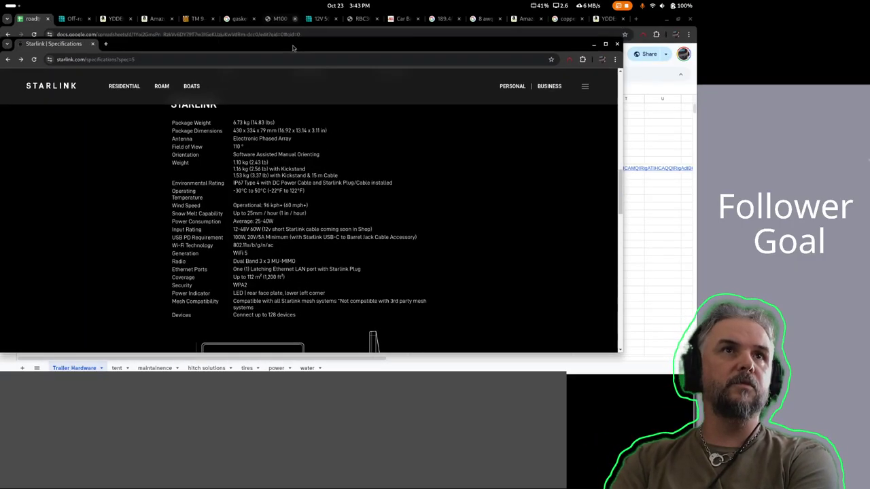
double_click(293, 48)
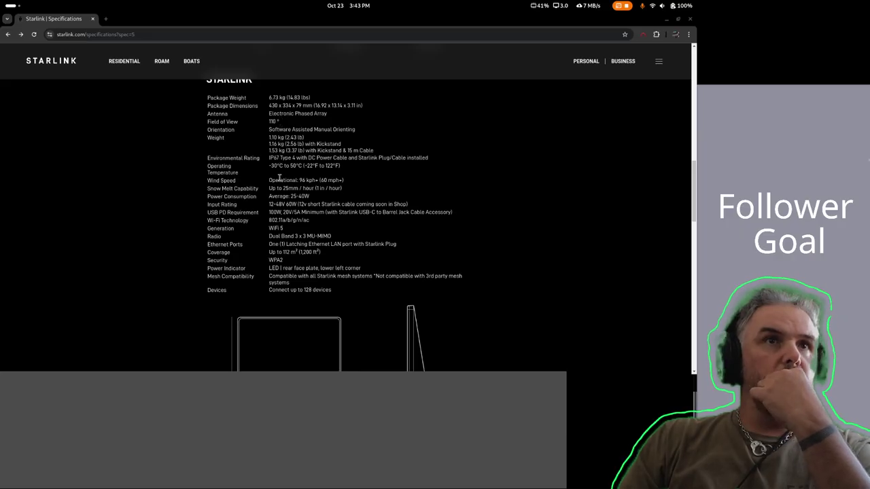
drag(270, 180, 316, 180)
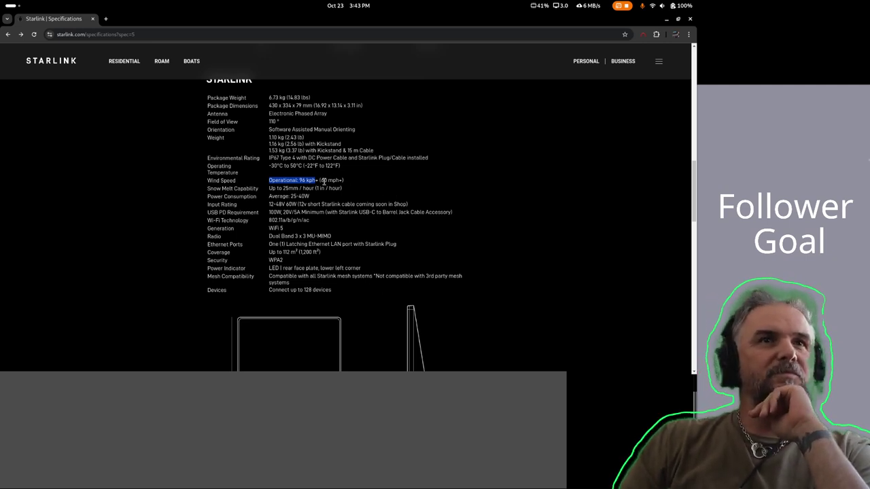
drag(320, 181, 344, 181)
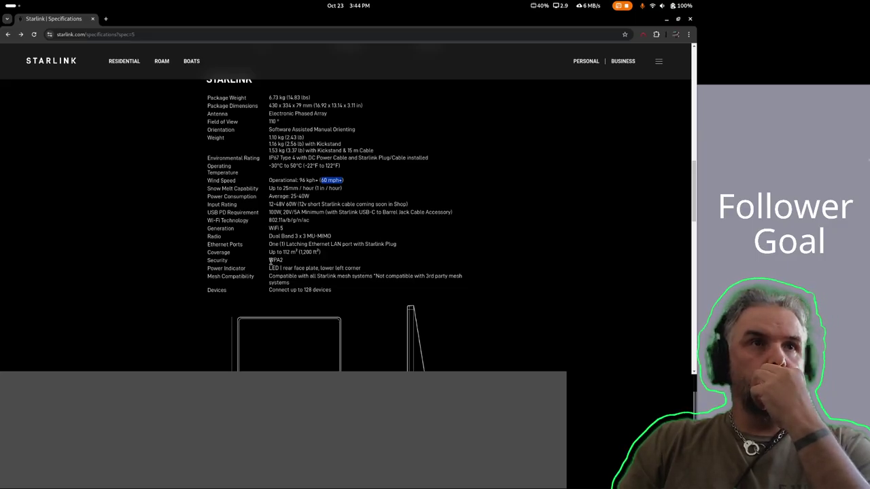
drag(270, 260, 286, 262)
click(315, 268)
Open Starlink's home page for personal customers from the specifications page.
scroll(377, 253, up, 10)
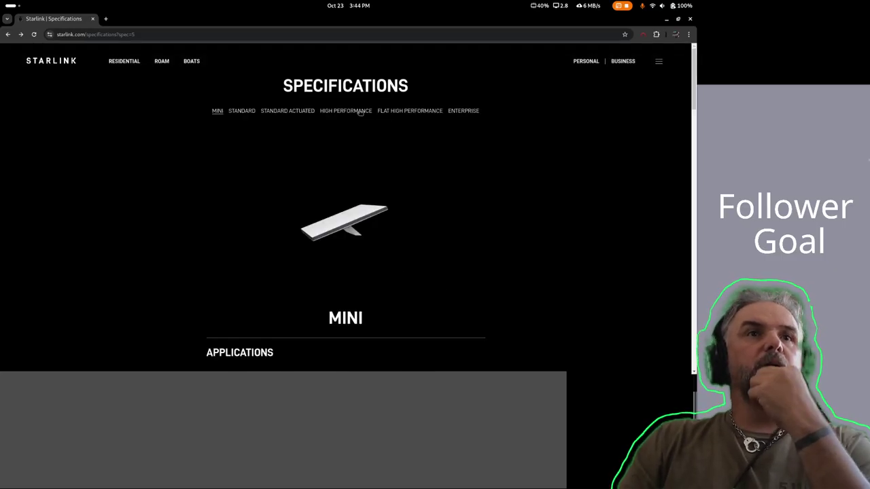
click(589, 64)
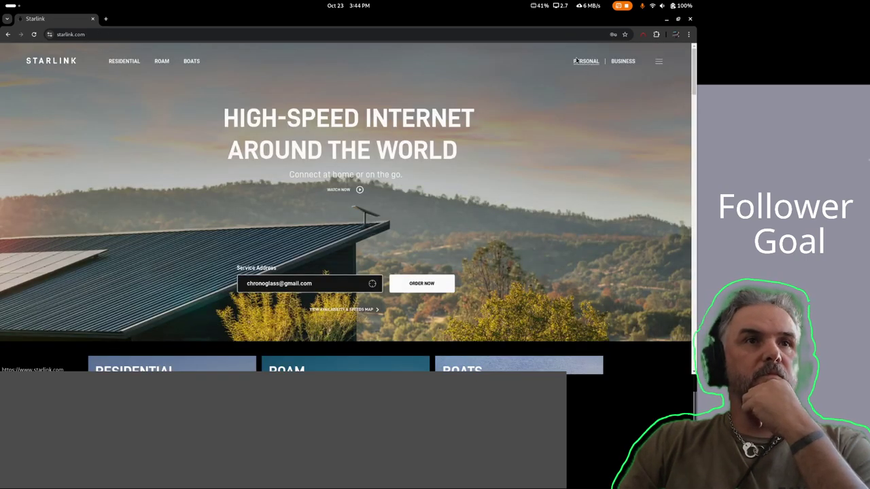
Search the web for "starlink mini internet speed".
click(197, 34)
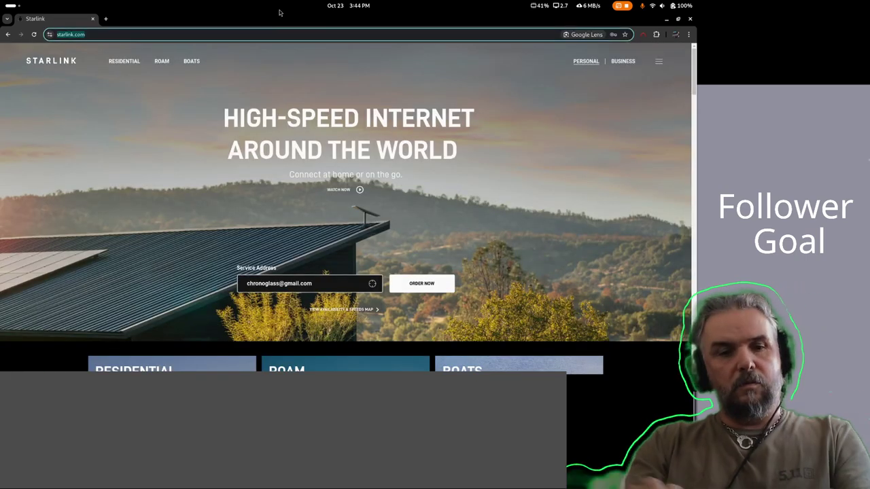
text(starlink mi)
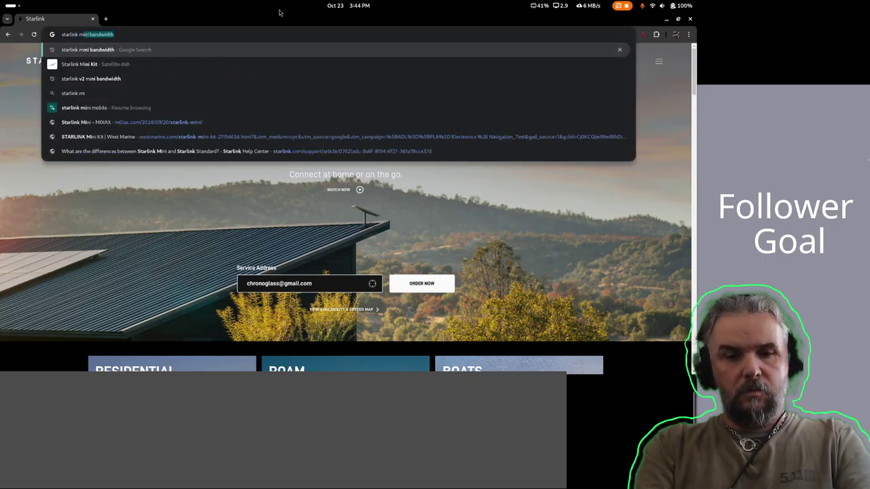
text(ni)
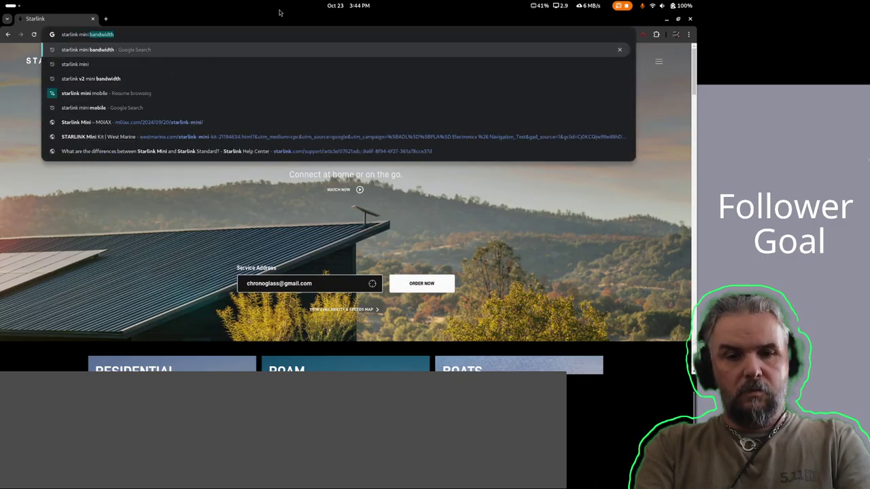
text( internet speed)
key(Return)
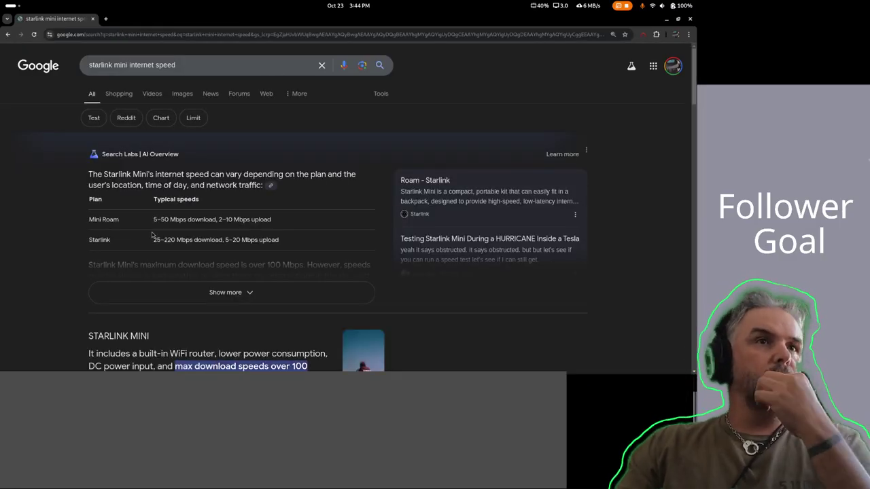
Examine the Mini Roam download and upload speeds and read the full AI overview of Starlink Mini.
drag(153, 219, 280, 222)
click(218, 219)
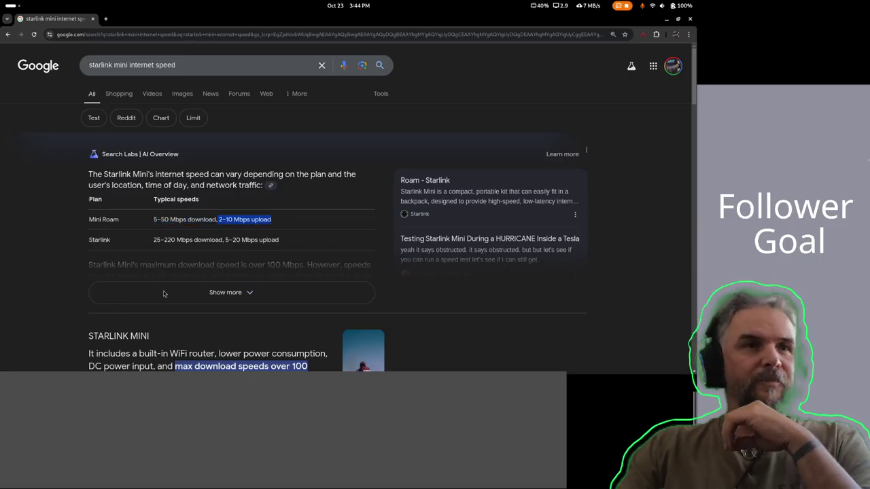
click(229, 219)
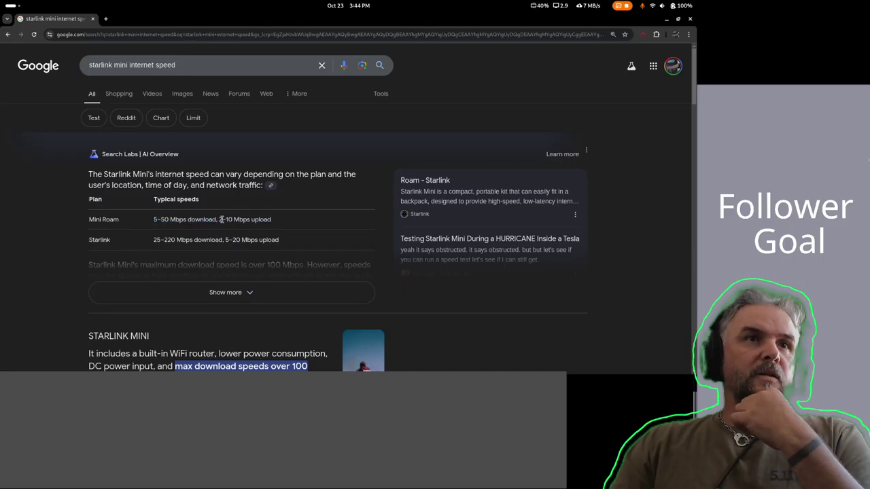
click(244, 222)
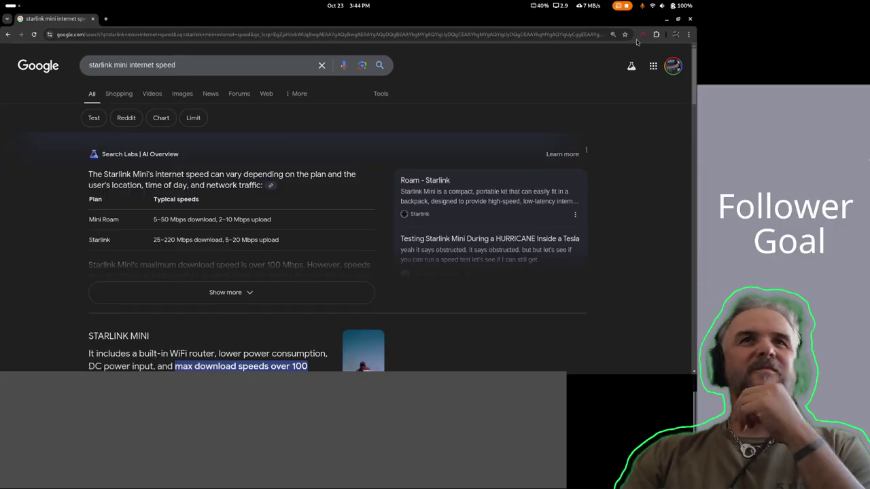
click(229, 293)
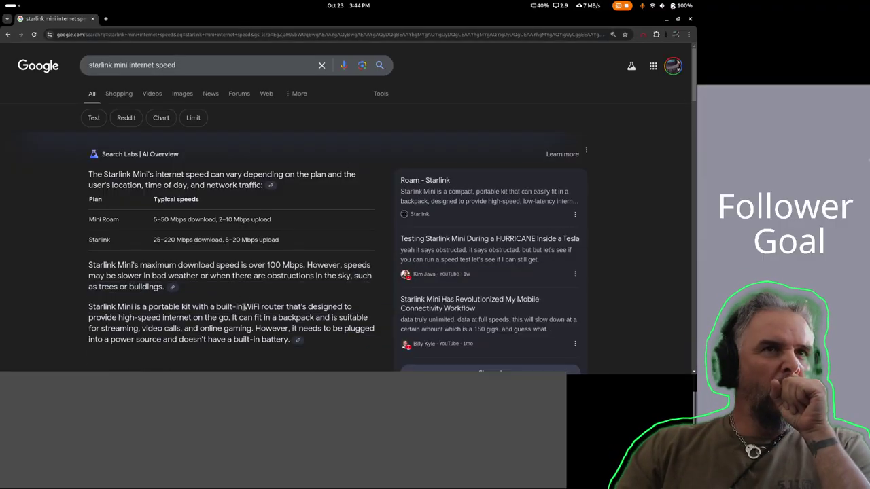
scroll(270, 273, down, 1)
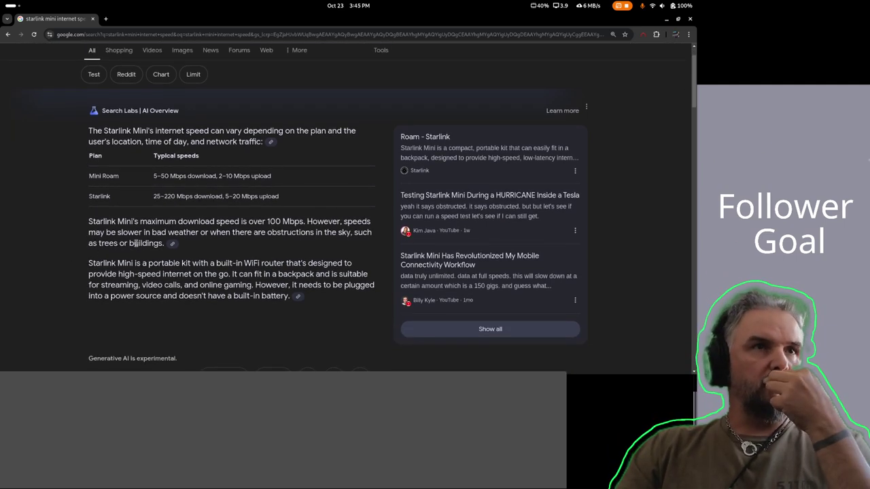
Search for "google maps solar" in a new tab and open Project Sunroof's explorer for community solar potential.
click(106, 19)
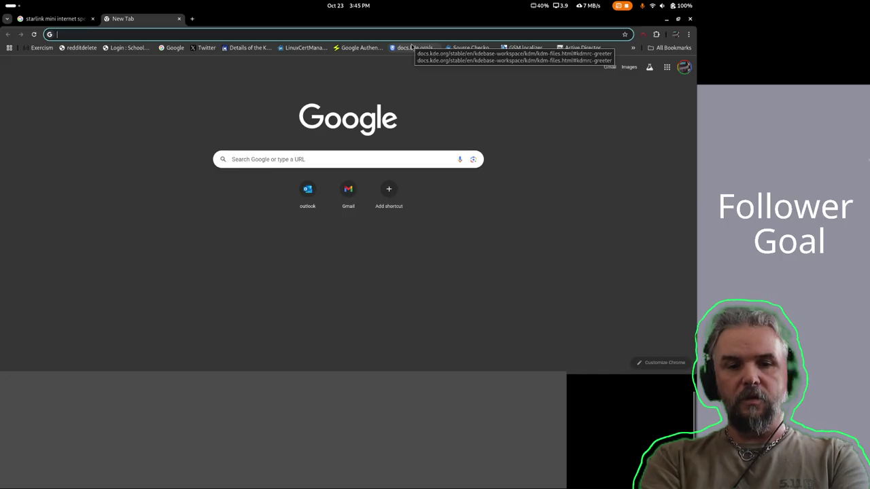
text(google maps)
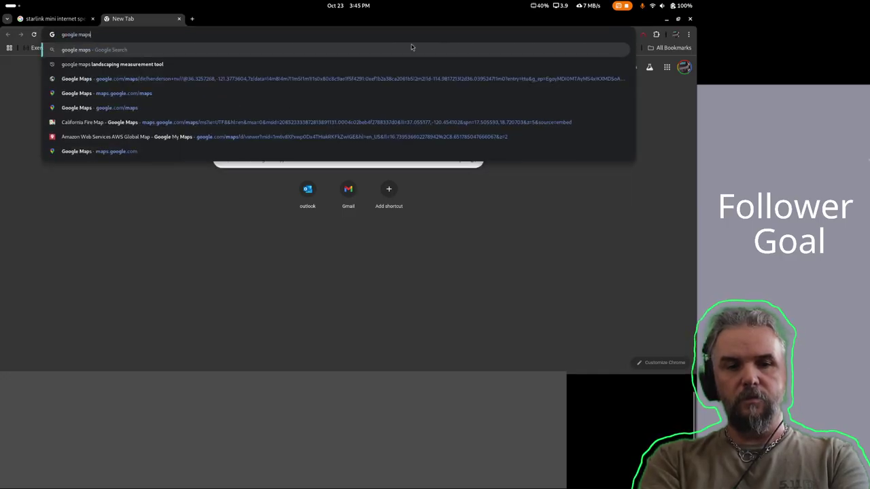
text( solar)
key(Return)
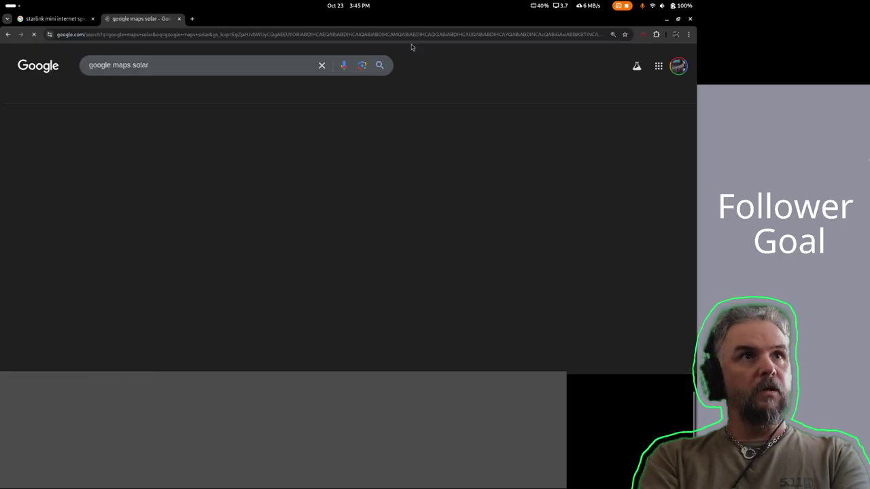
key(super)
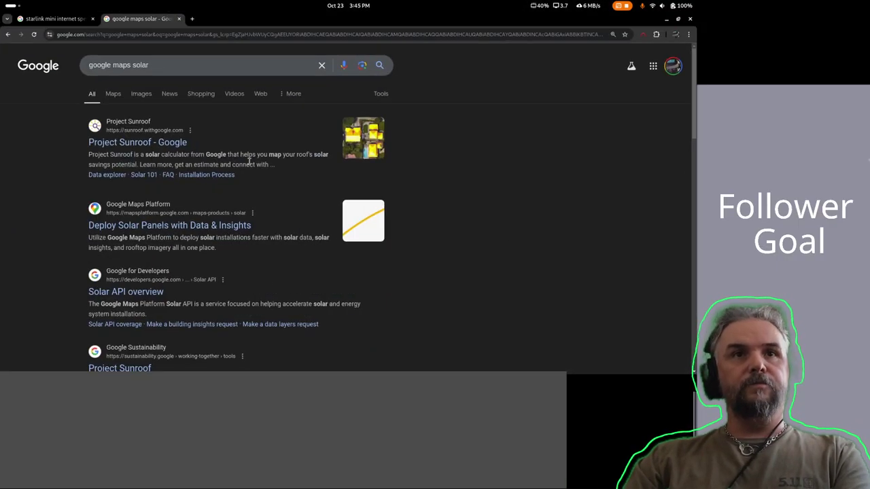
click(554, 253)
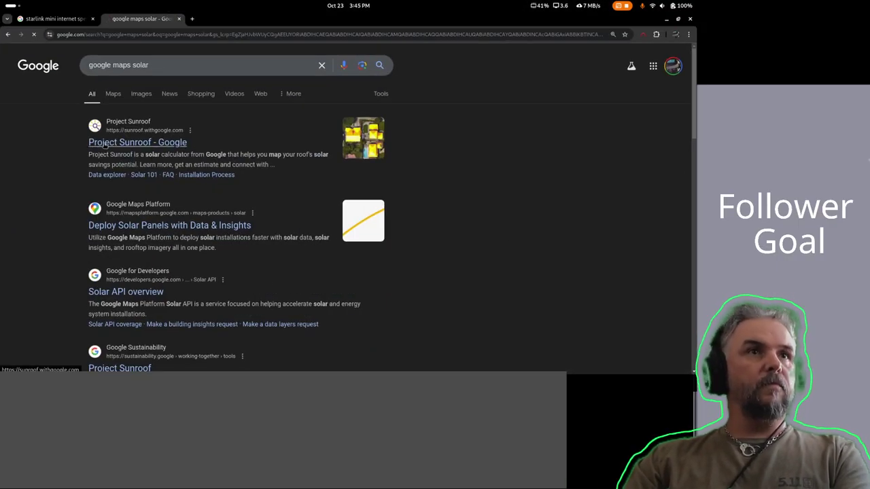
click(104, 144)
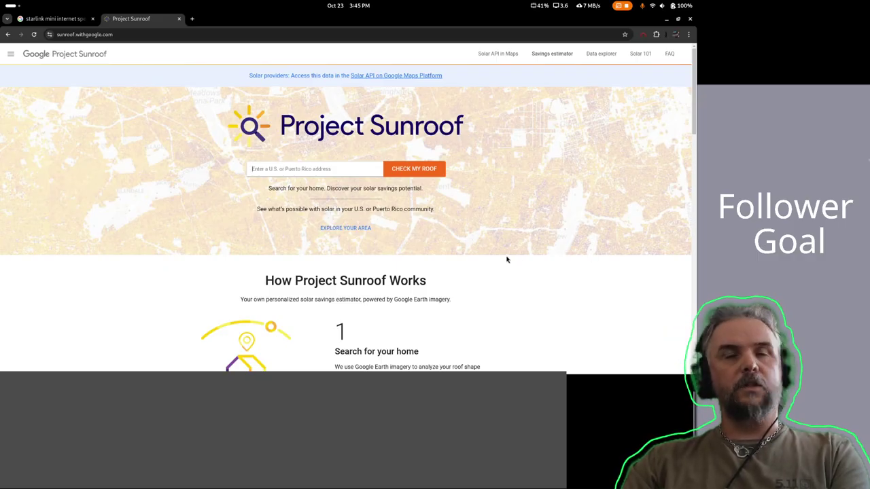
click(337, 228)
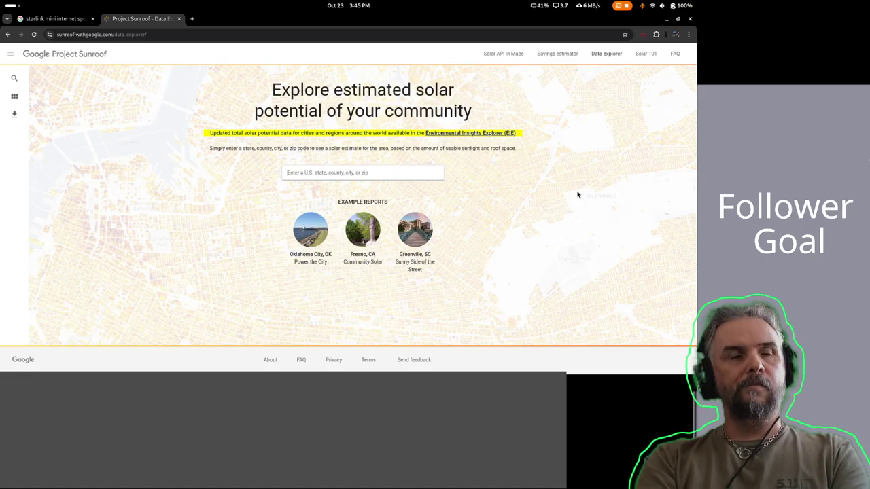
Try to look up the estimated solar potential for Emigrant Gap, CA, USA.
text(e)
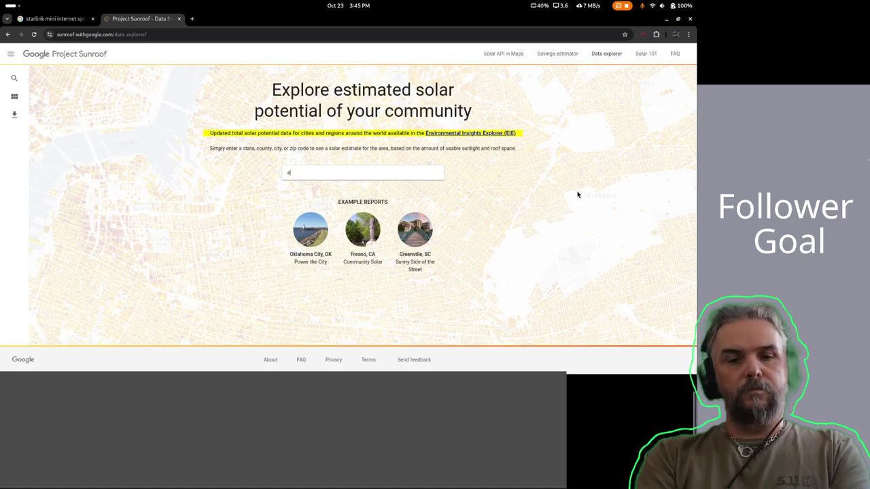
text(migrant gap)
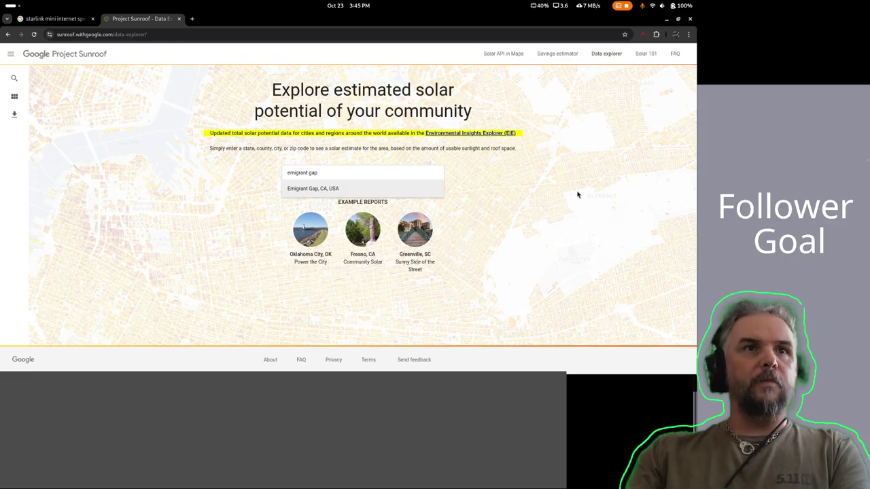
click(331, 188)
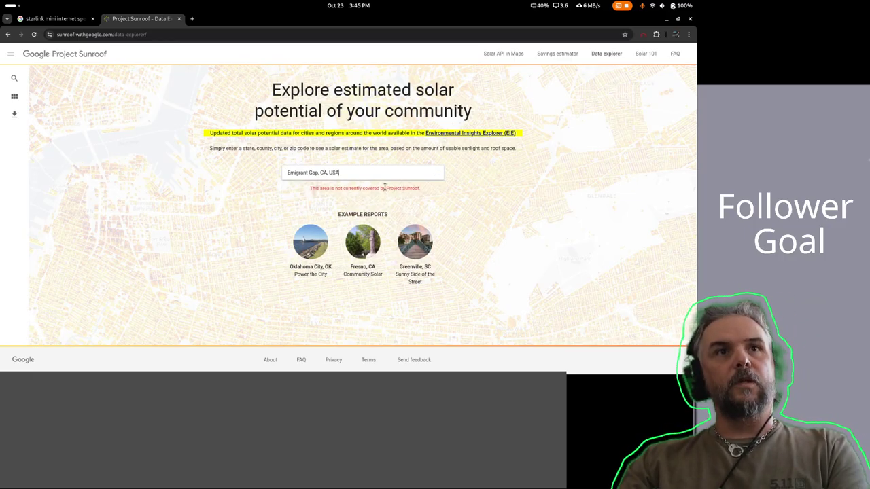
Replace the searched location with Colfax, CA, USA and open its rooftop solar potential report.
drag(348, 174, 249, 168)
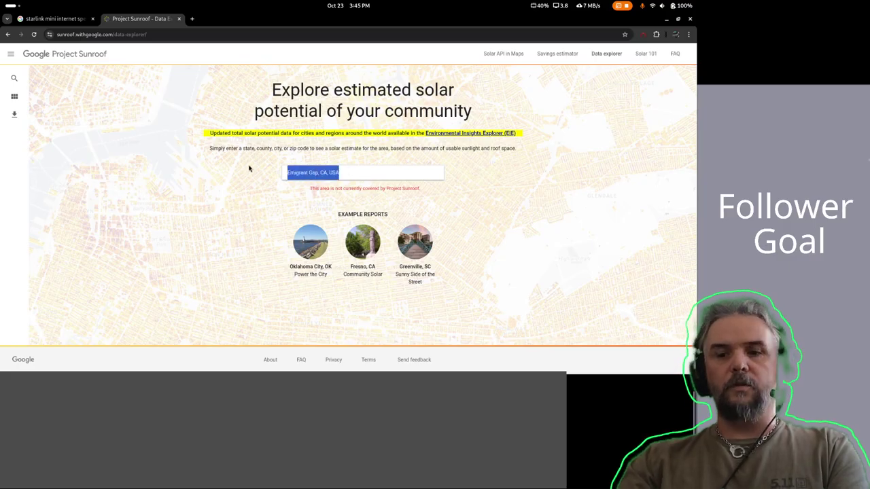
key(BackSpace)
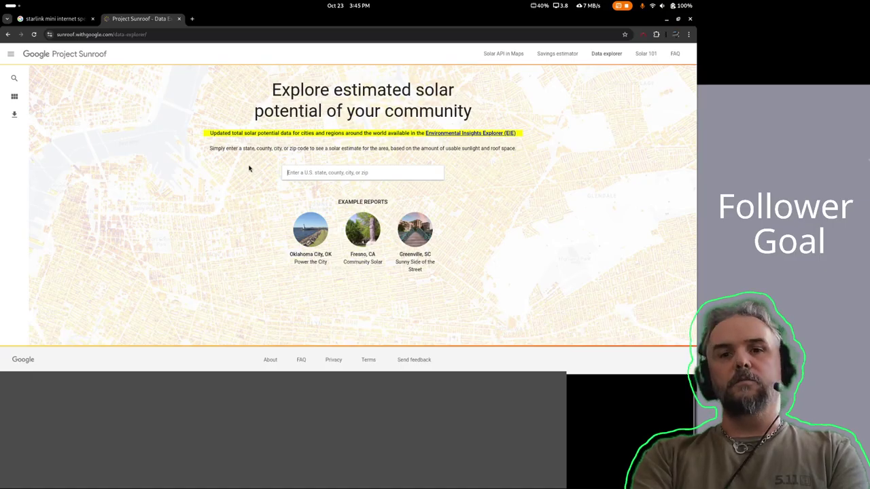
text(colfax, ca)
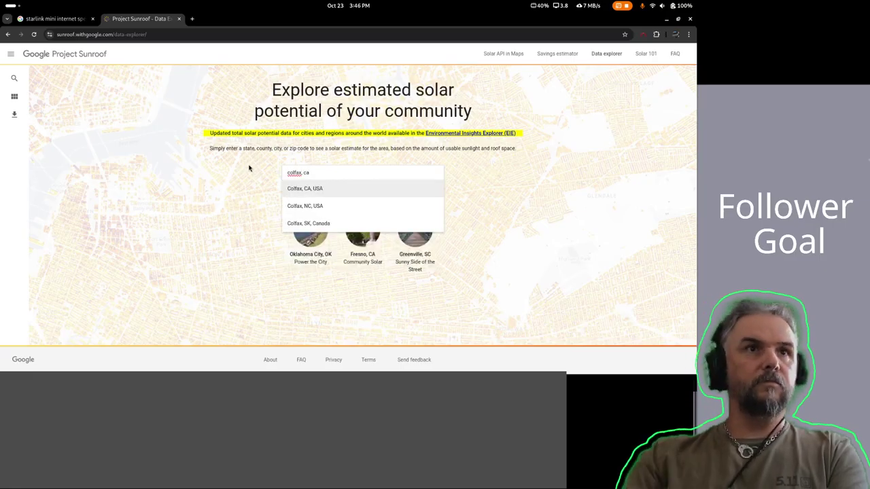
click(314, 192)
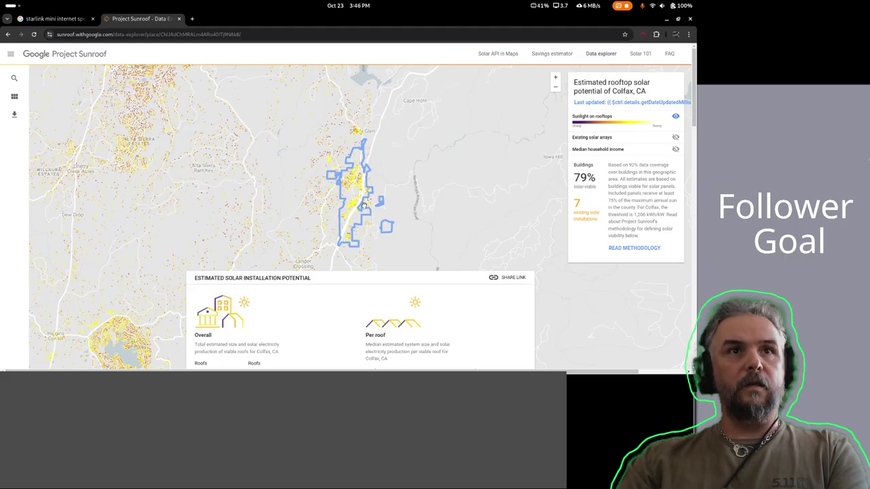
Examine rooftop sunlight on the Colfax map, from the town's southern edge to the homes west of its boundary.
drag(368, 205, 384, 151)
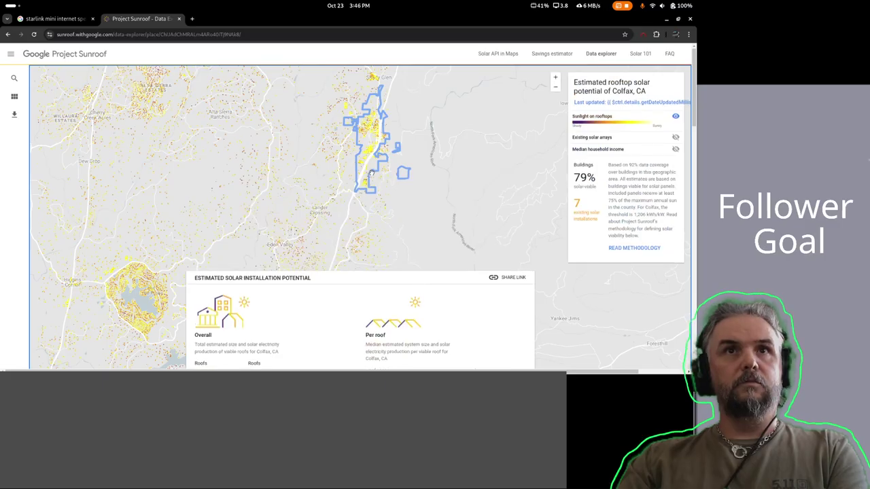
click(555, 77)
click(555, 78)
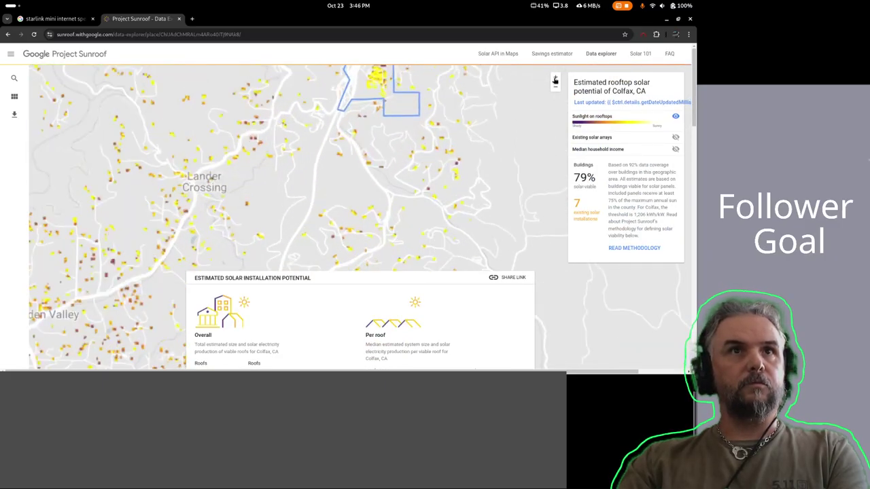
click(555, 77)
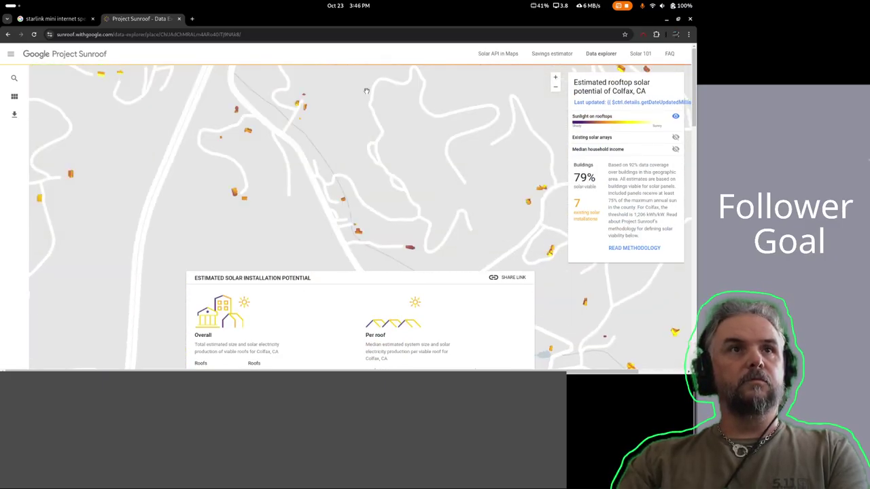
drag(346, 100, 327, 220)
drag(344, 165, 375, 260)
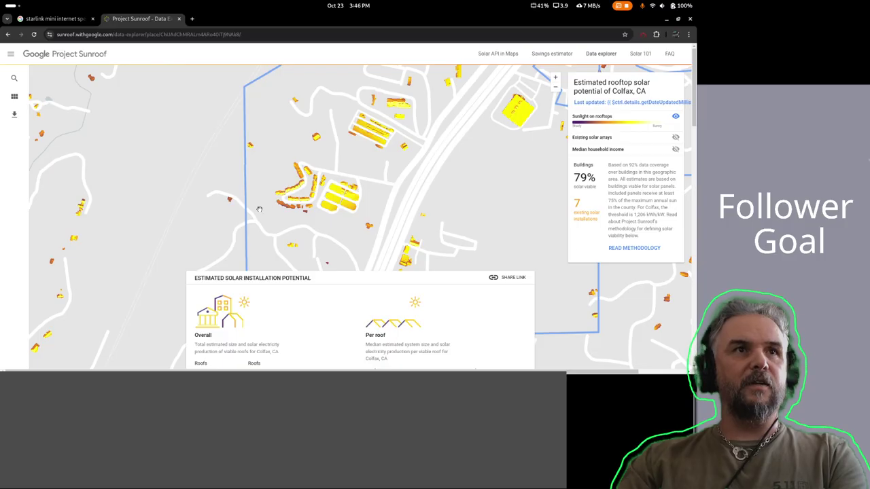
drag(142, 217, 408, 134)
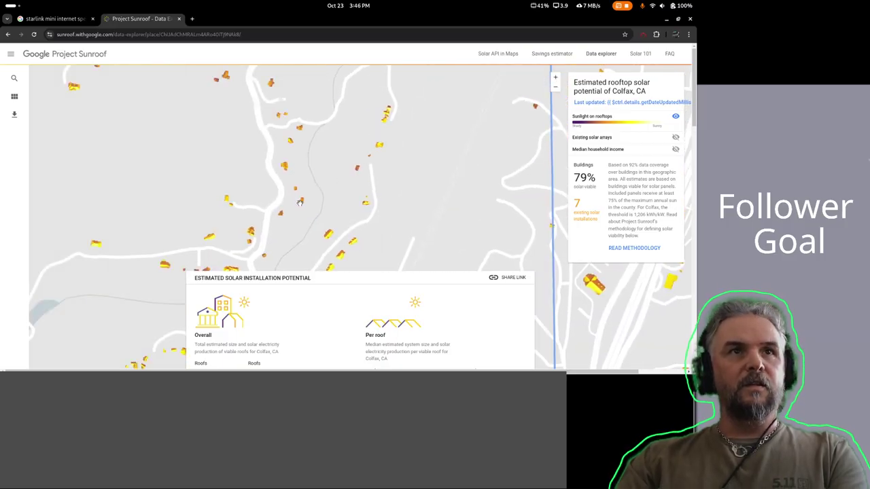
drag(356, 167, 387, 202)
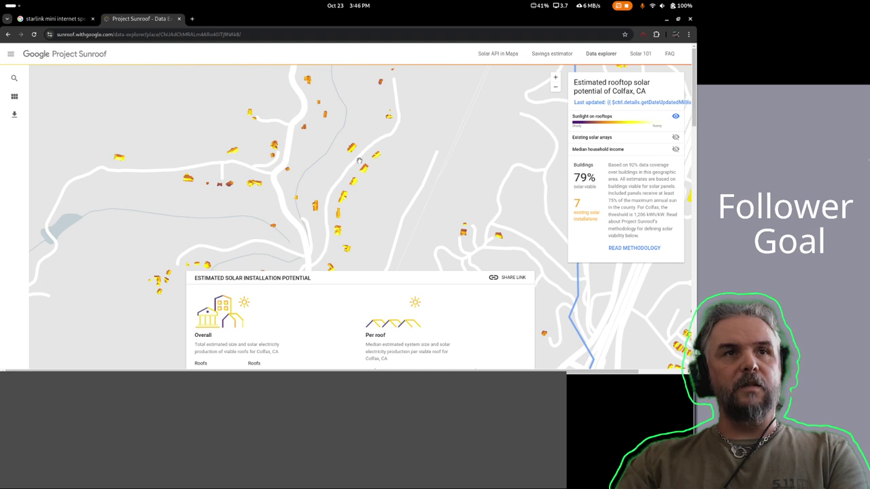
drag(252, 206, 332, 145)
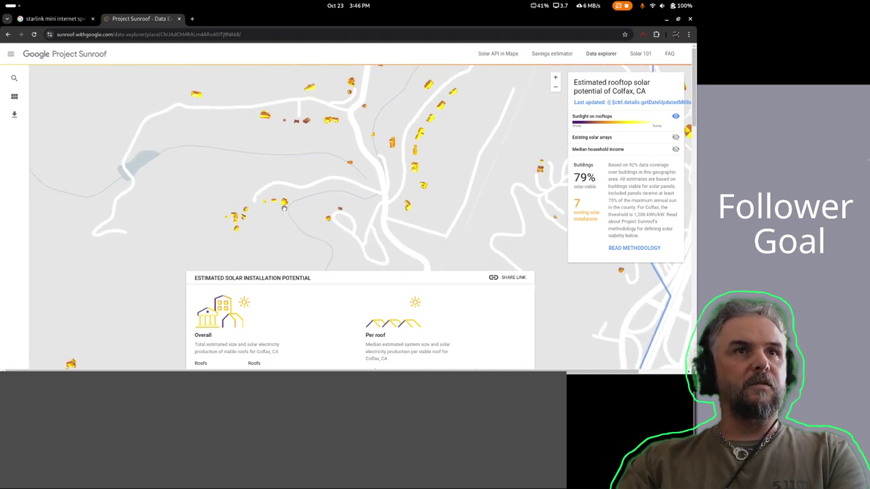
Inspect the satellite imagery of individual sunlit rooftops among the trees west of Colfax.
click(556, 76)
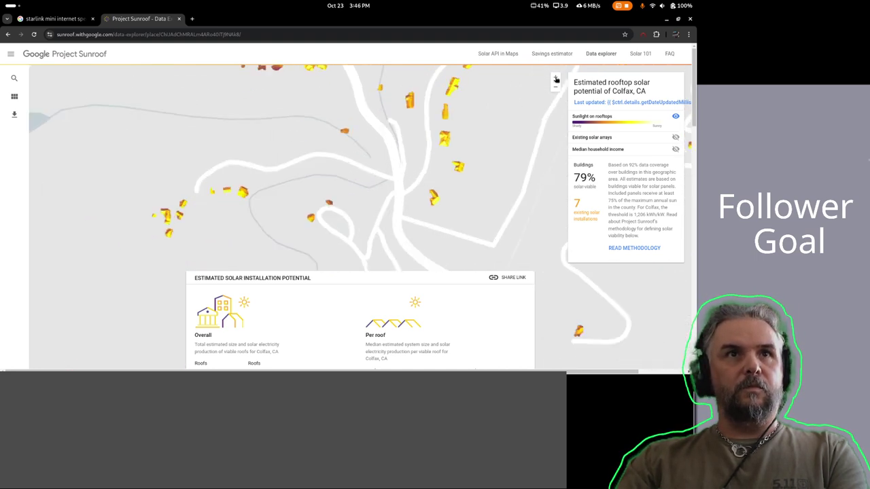
click(556, 76)
click(556, 76)
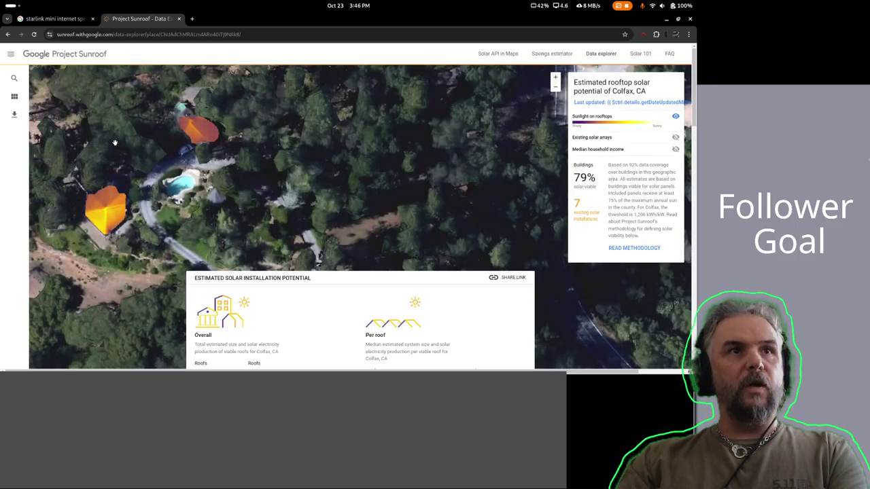
drag(115, 143, 311, 150)
drag(367, 225, 383, 167)
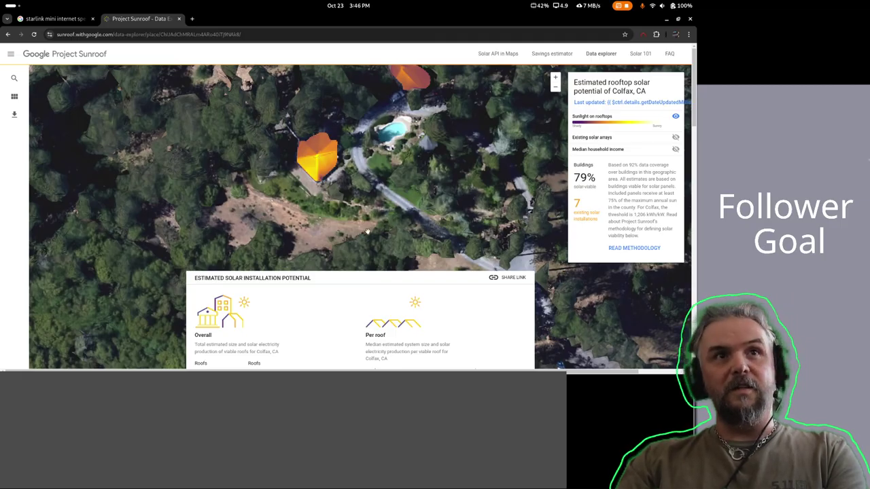
scroll(299, 166, down, 3)
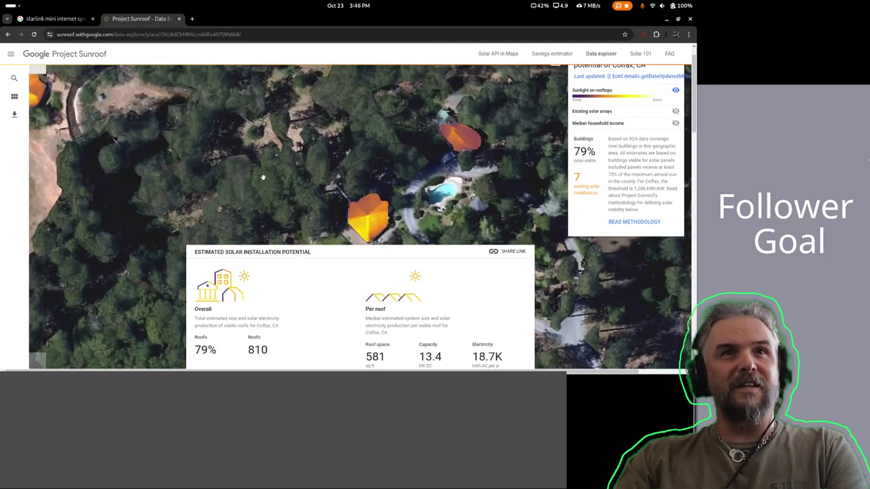
scroll(253, 155, up, 3)
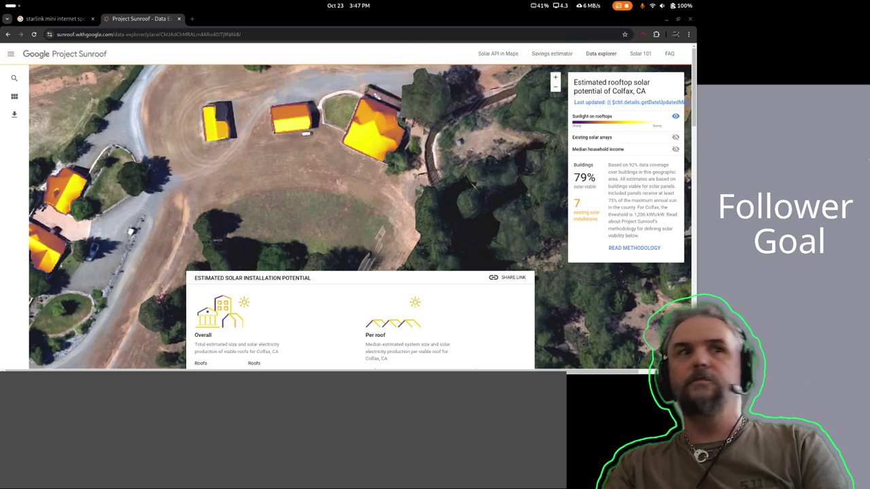
Refresh the collection in the PokemonCommunityGame pop-up and view the most recent Pokémon's details, closing the pop-up when done.
mouse_move(347, 372)
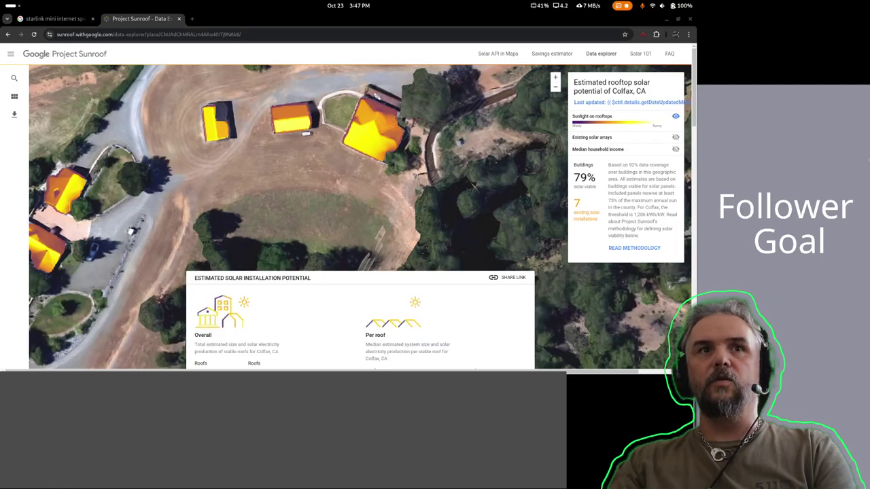
drag(379, 111, 284, 111)
click(336, 139)
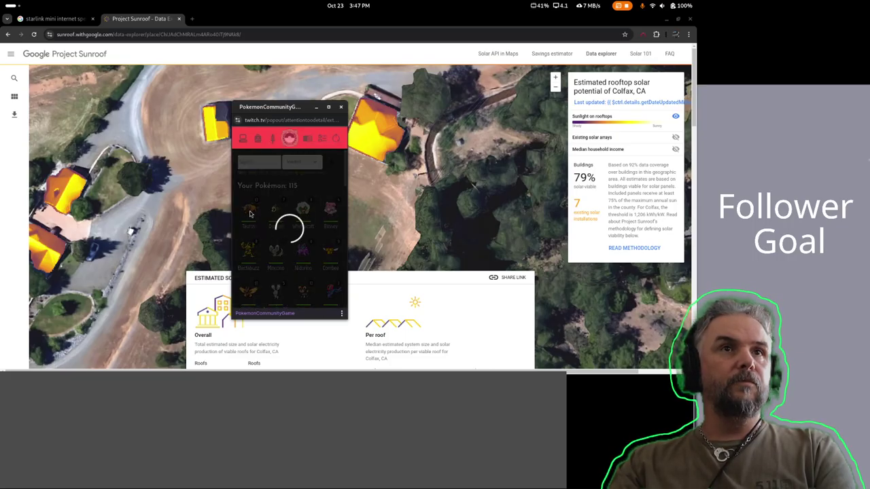
click(249, 212)
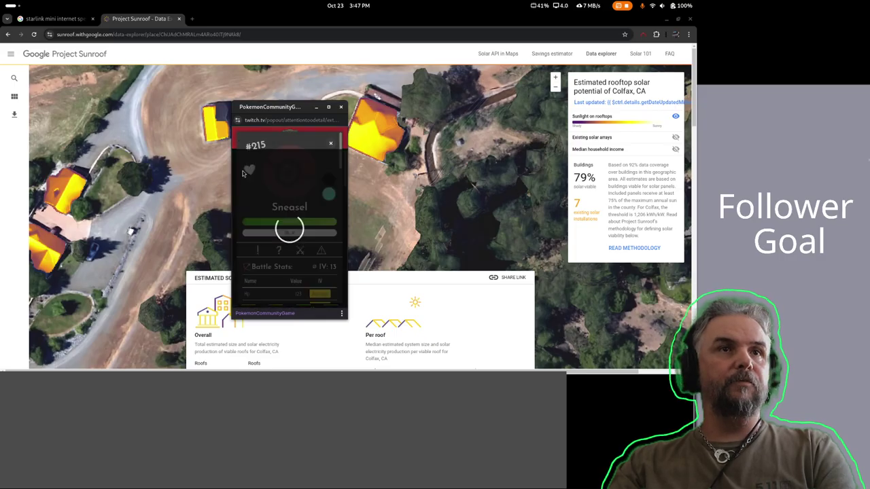
click(330, 144)
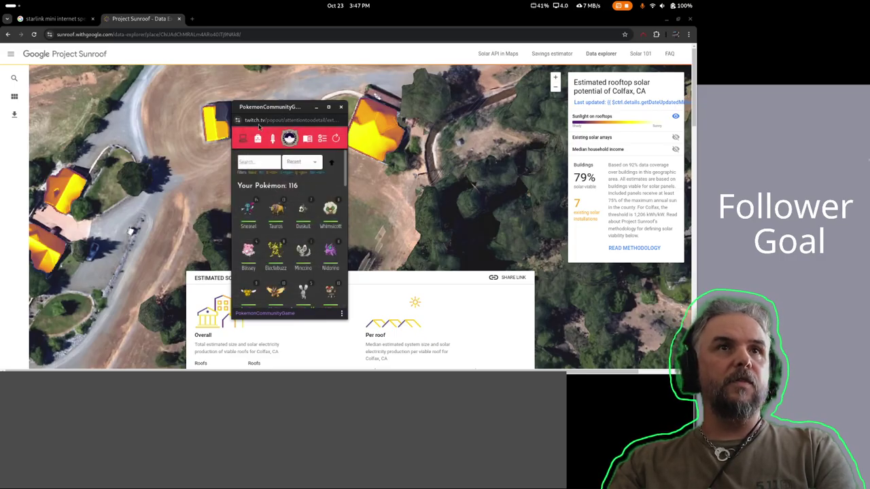
key(ctrl+w)
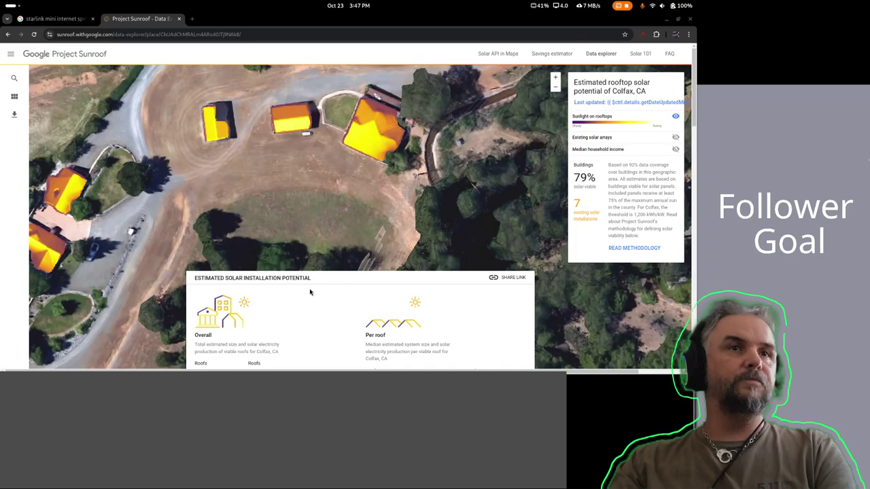
Examine rooftop sunlight at the estate with the pool west of Colfax and across the area surrounding the town.
scroll(130, 229, down, 3)
scroll(130, 229, up, 3)
drag(34, 225, 221, 165)
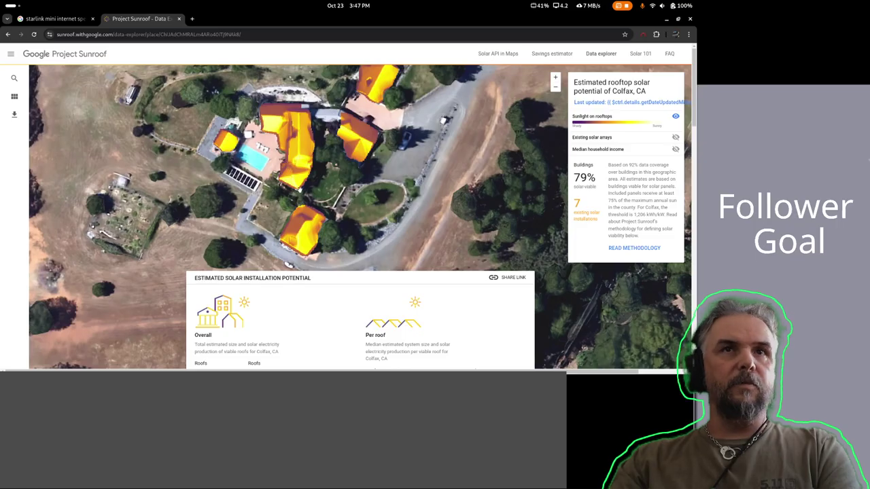
click(556, 88)
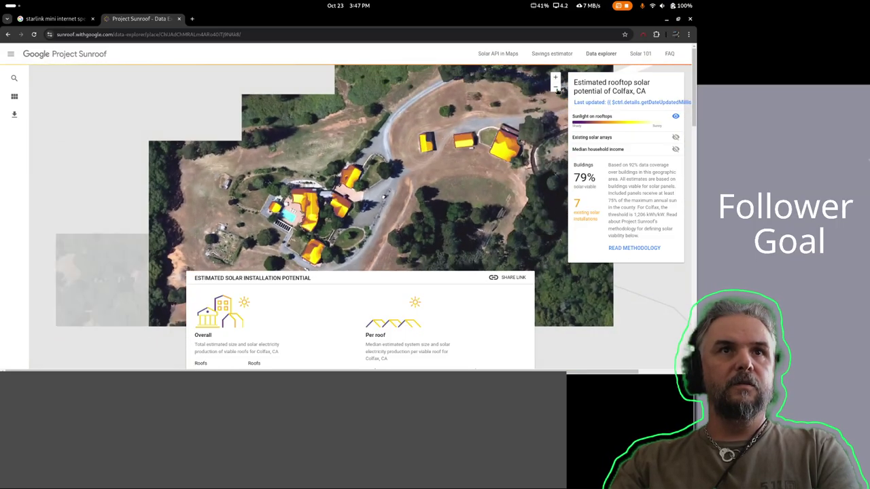
click(556, 88)
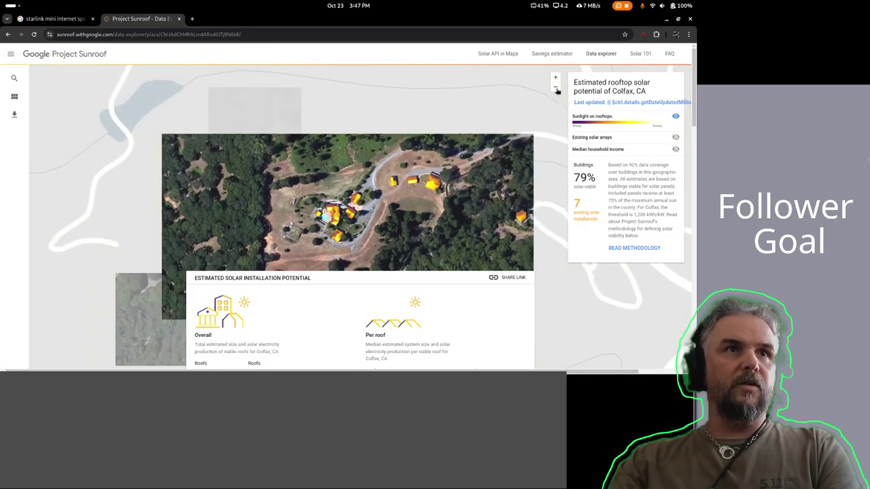
click(556, 88)
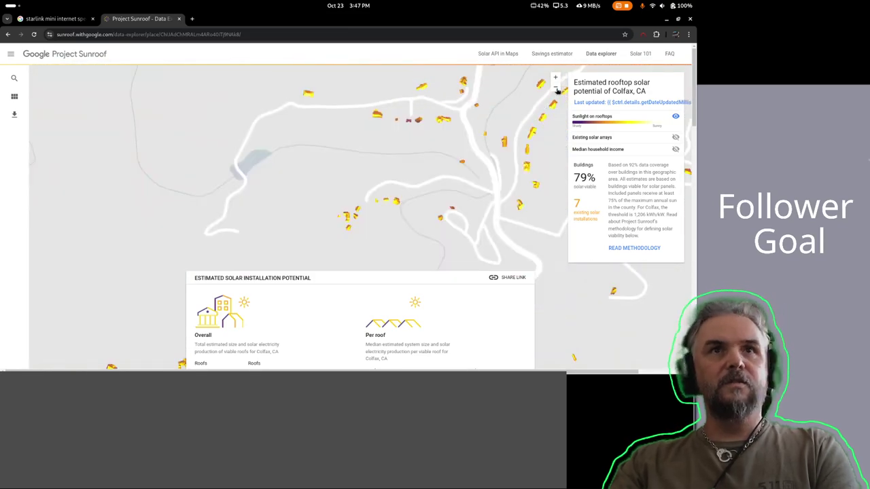
click(556, 88)
click(556, 89)
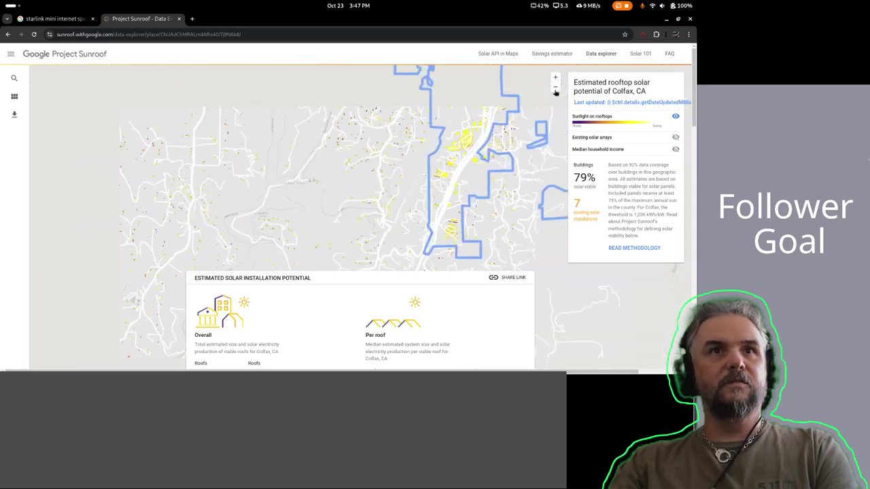
Survey the rooftop sunlight coverage southwest of Colfax, following the highway past Weimar, Applegate and North Auburn toward Folsom Lake.
drag(435, 224, 429, 52)
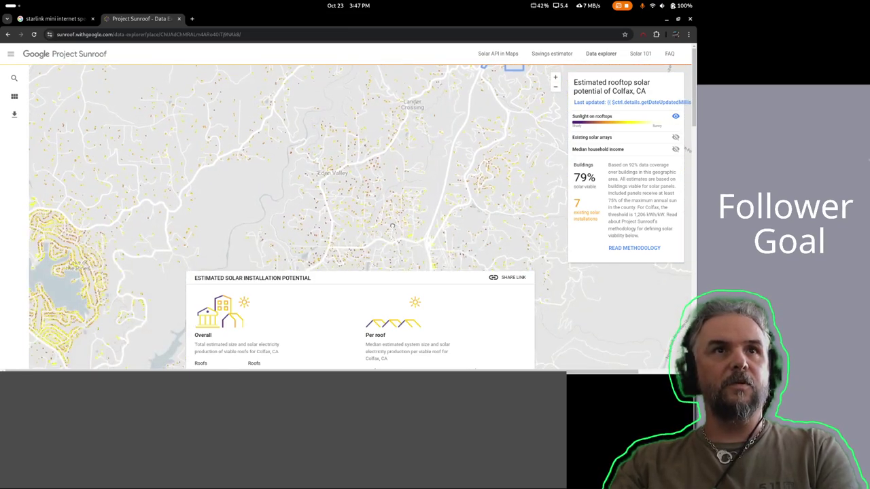
drag(392, 226, 413, 90)
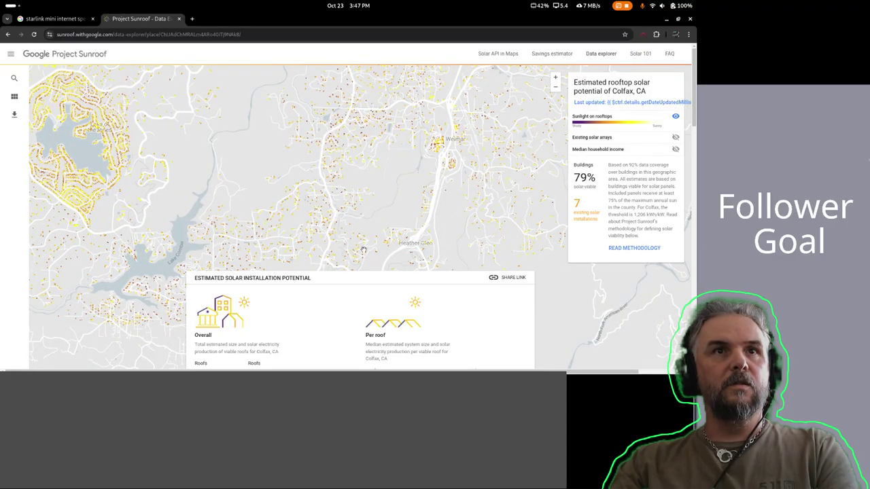
drag(325, 262, 400, 99)
drag(400, 214, 429, 148)
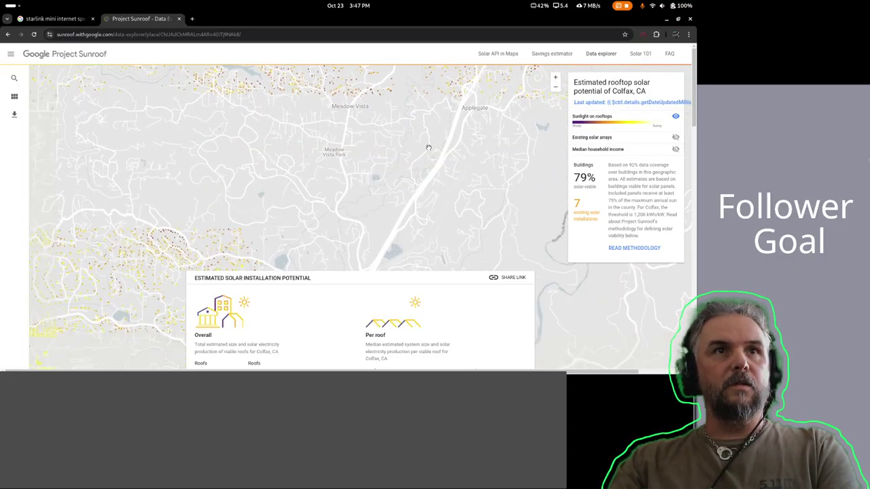
drag(353, 266, 371, 187)
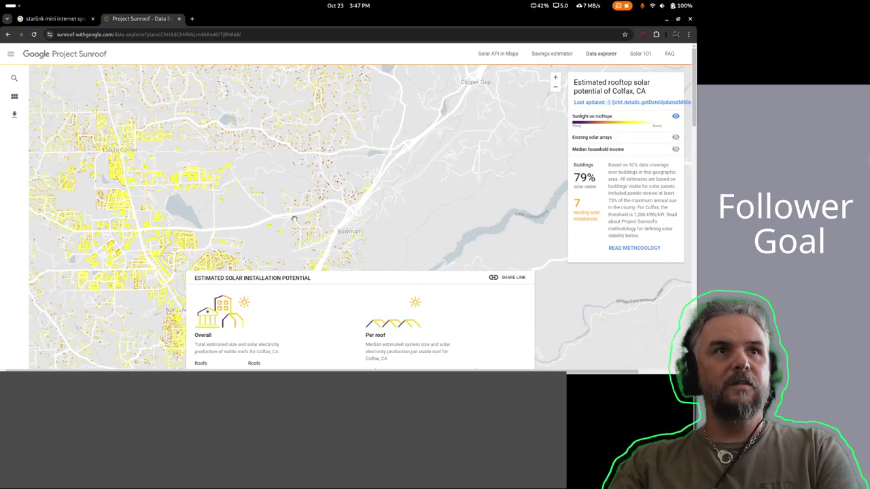
drag(293, 218, 374, 70)
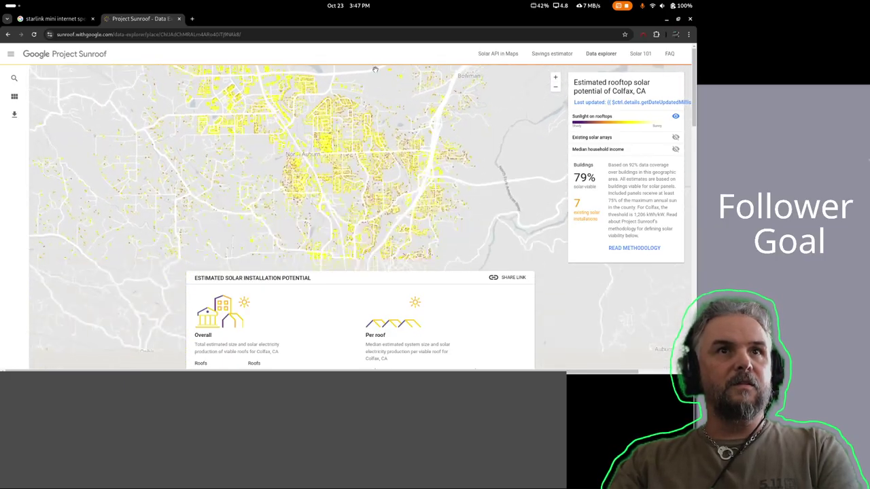
drag(373, 363, 318, 73)
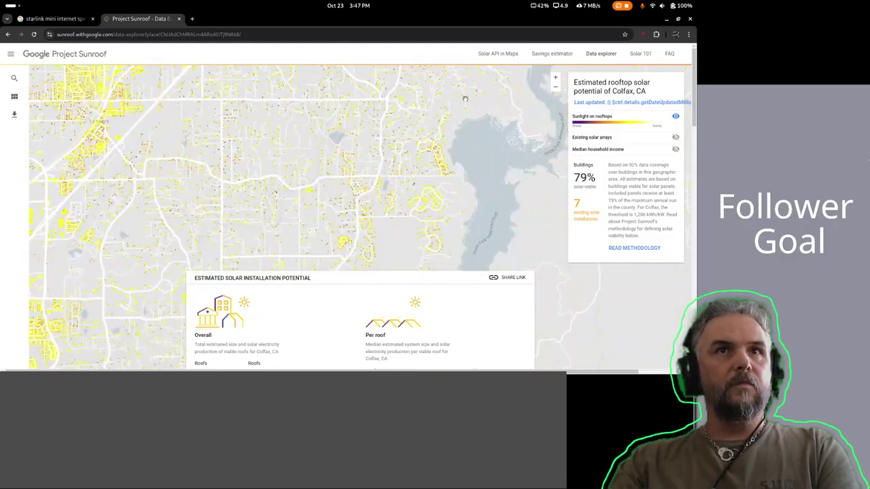
Compare regional rooftop sunlight coverage from the Folsom Lake area past Colfax and Emigrant Gap to Truckee and Lake Tahoe.
click(556, 89)
click(556, 88)
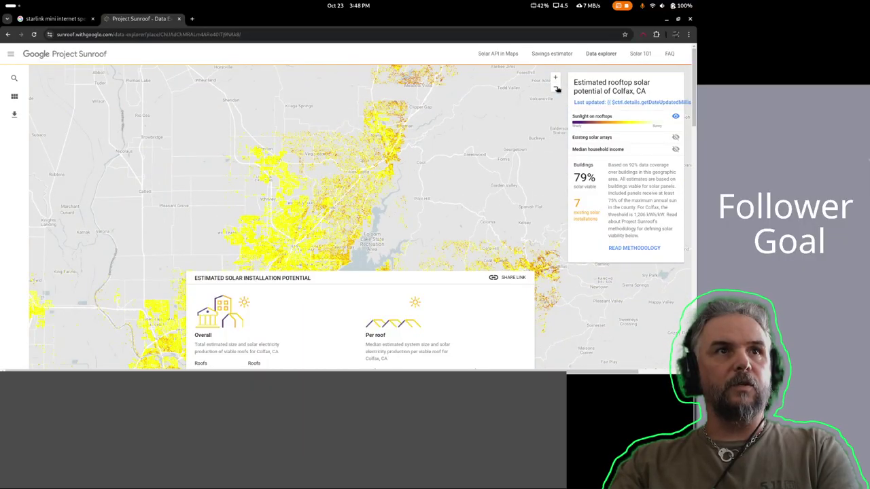
drag(544, 97, 403, 145)
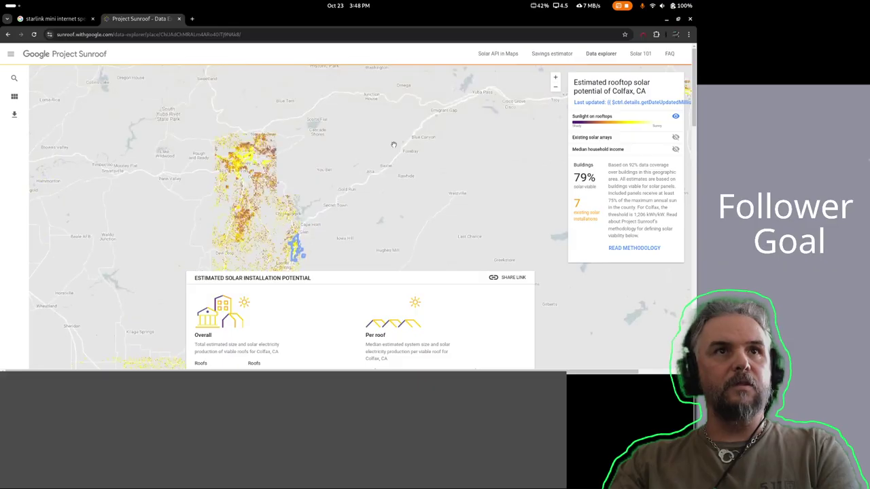
drag(466, 177, 281, 211)
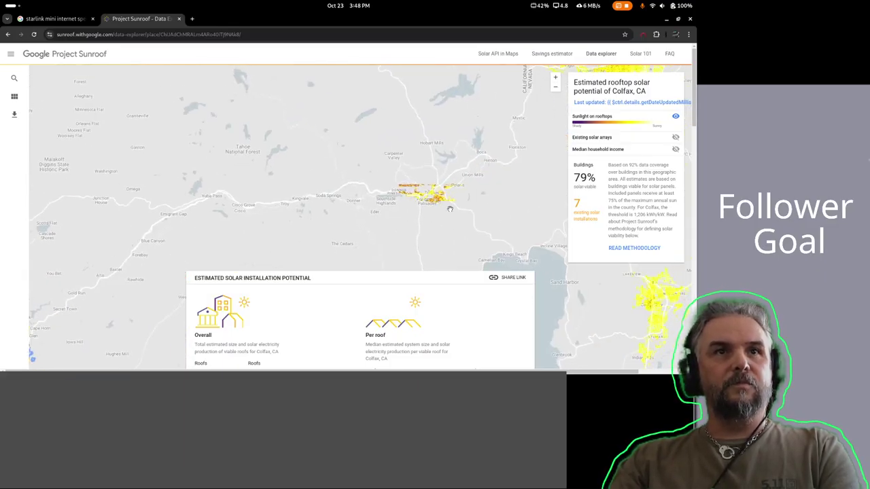
drag(450, 209, 457, 177)
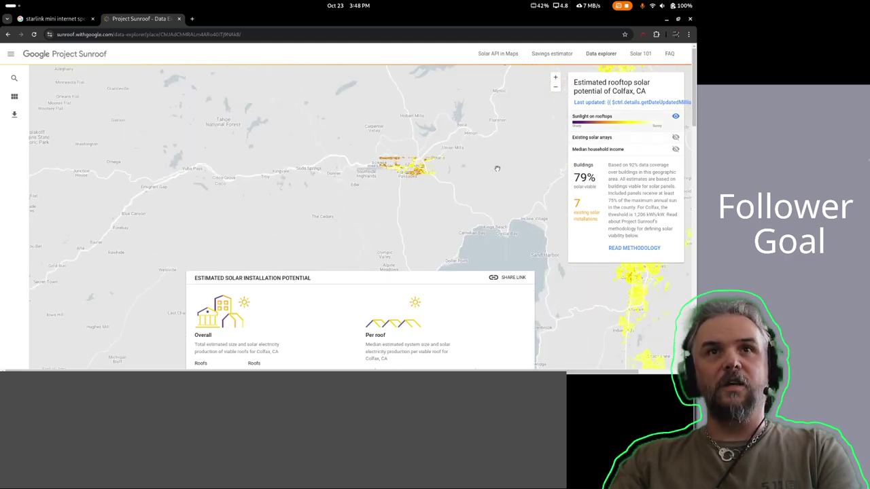
drag(446, 272, 464, 295)
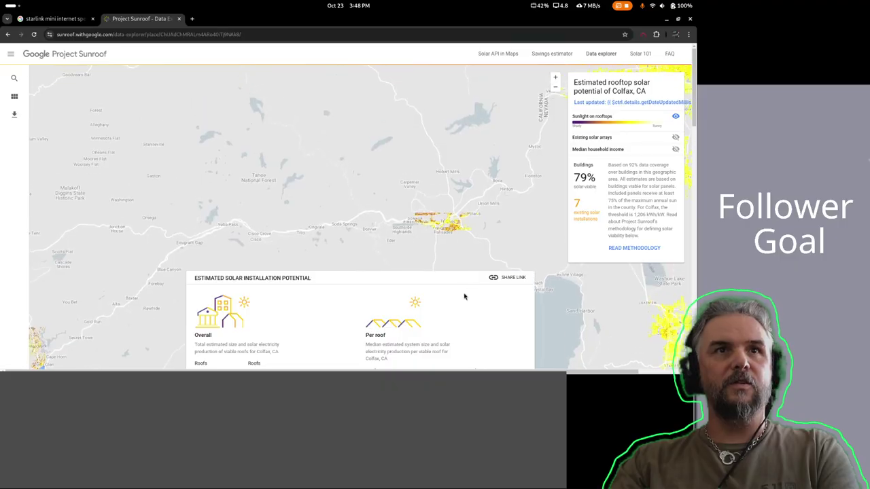
Inspect rooftop sunlight around Truckee, from Donner Lake to individual homes in the Ponderosa Palisades neighborhood.
double_click(555, 77)
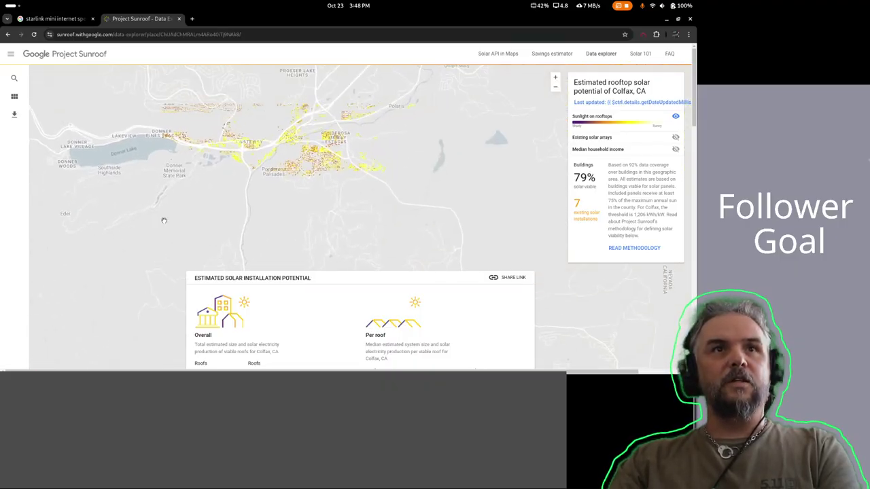
click(556, 77)
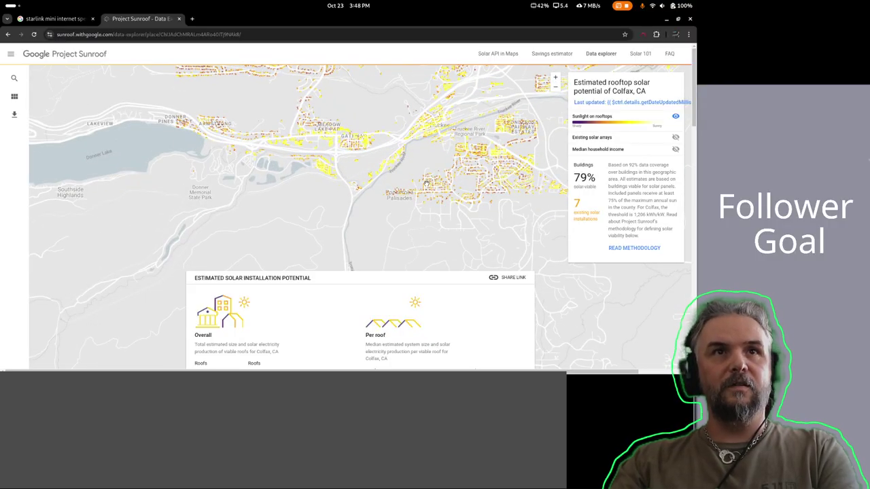
drag(424, 213, 375, 184)
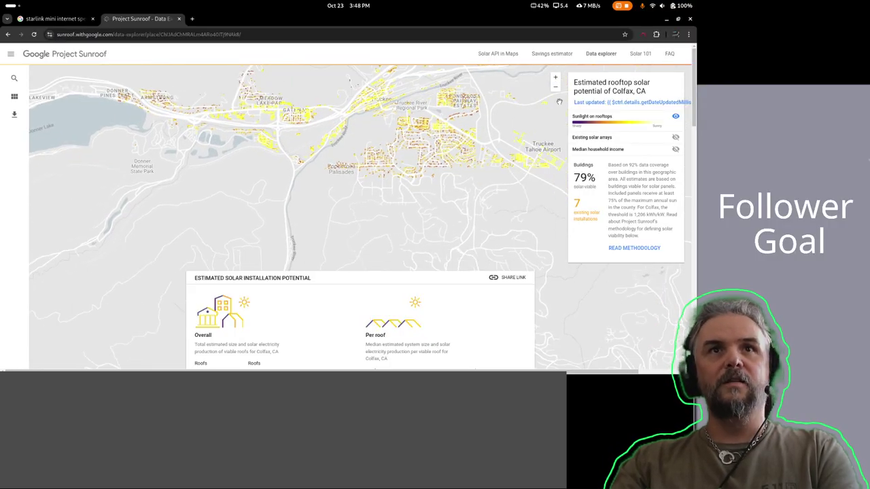
click(555, 77)
scroll(362, 121, up, 2)
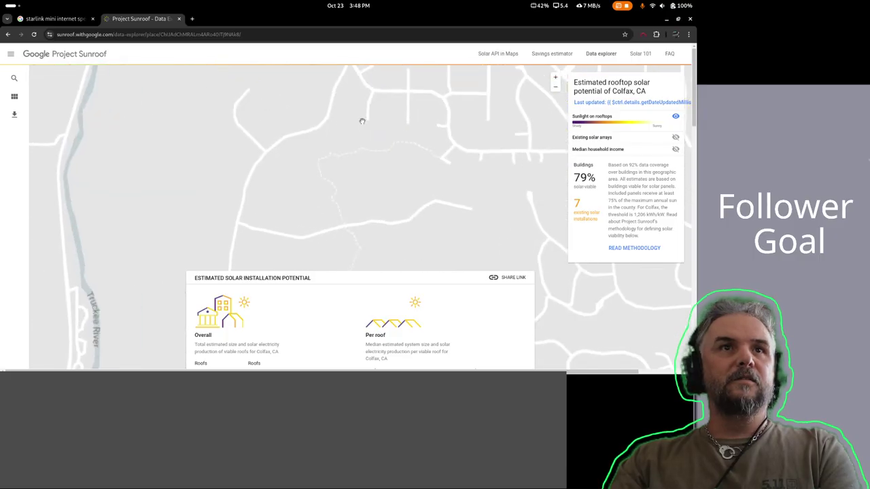
scroll(363, 121, down, 2)
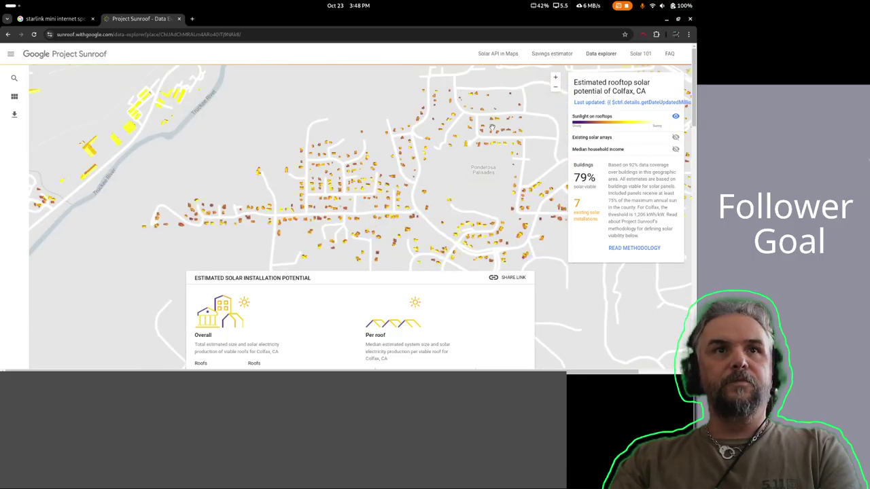
click(555, 77)
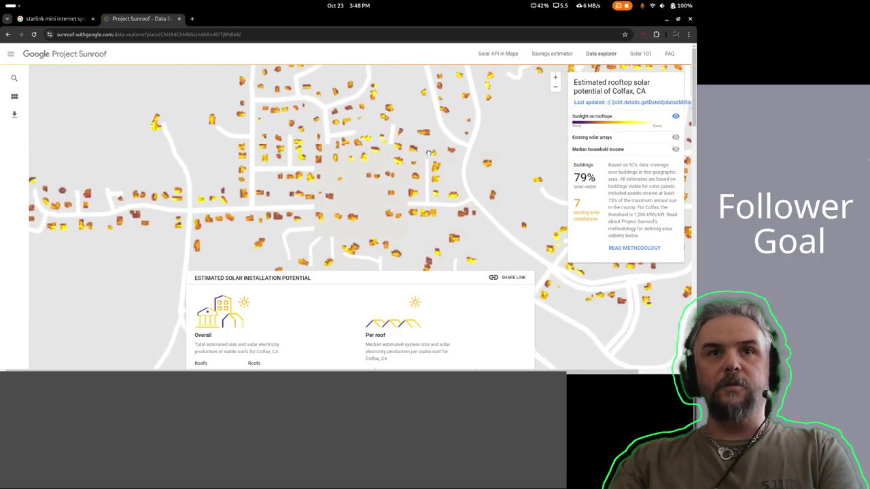
click(555, 77)
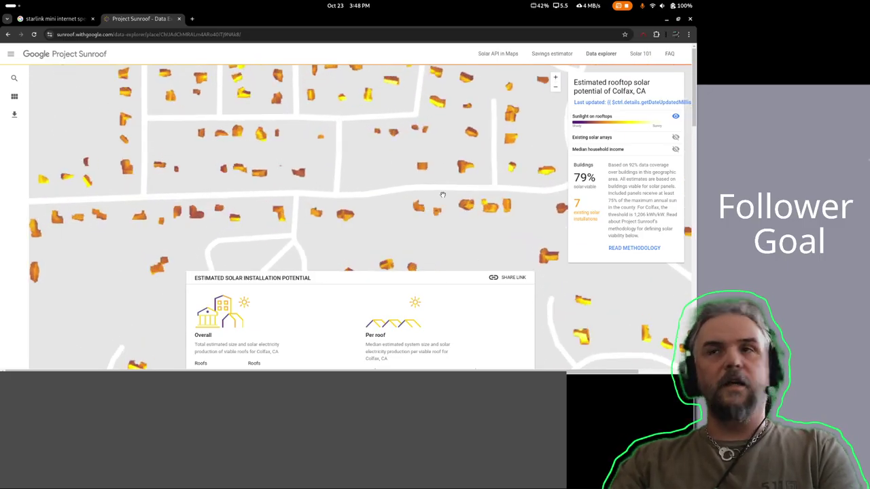
click(555, 77)
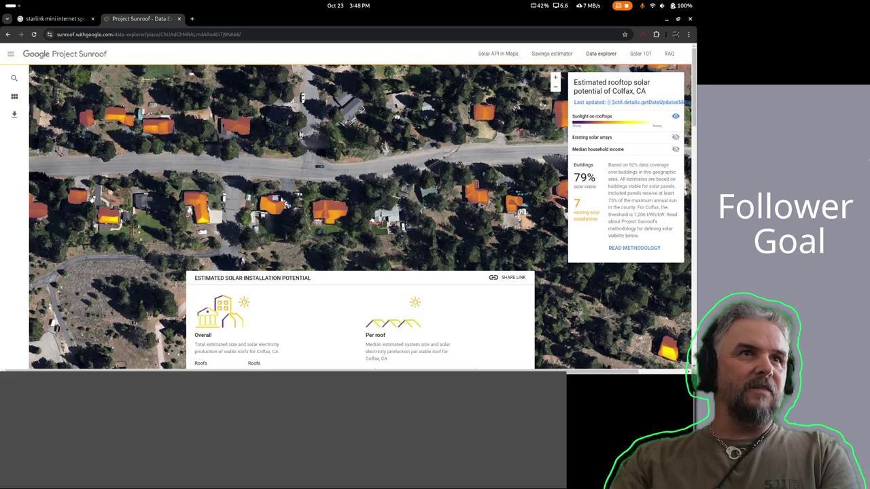
Open the solar savings estimate for the shaded L-shaped house just south of the main road in the Truckee neighborhood.
key(Left)
key(Up)
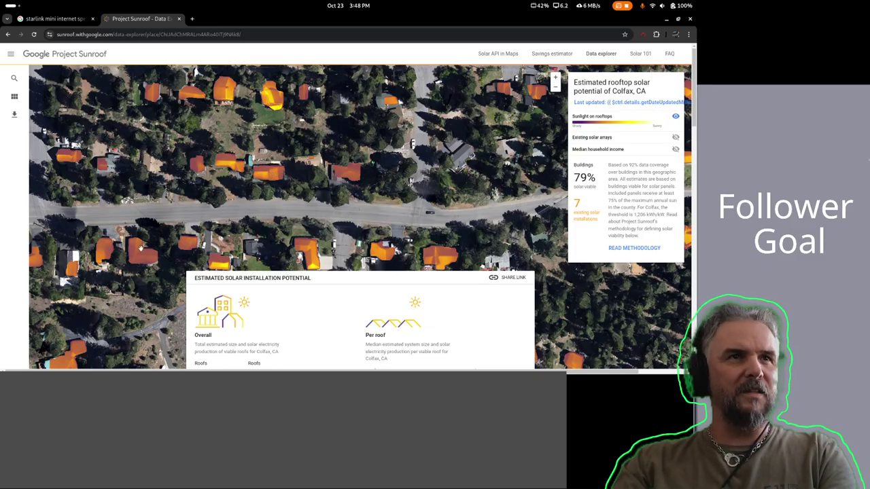
drag(139, 260, 219, 223)
click(219, 223)
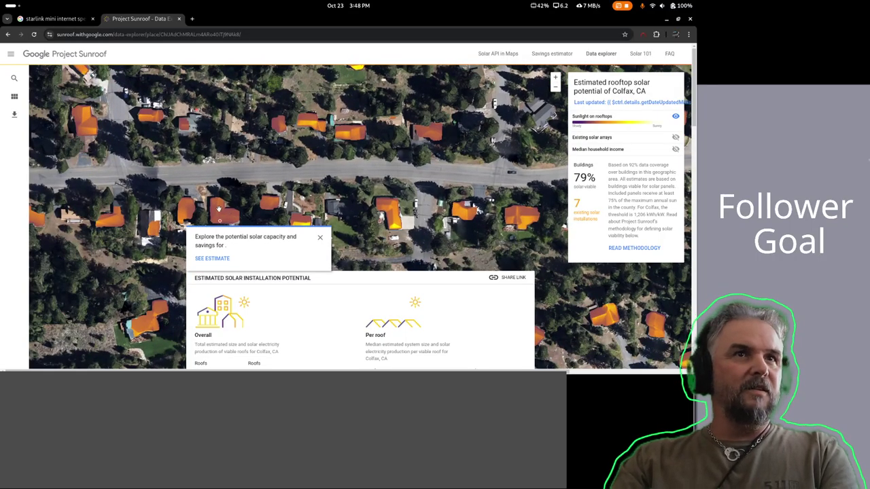
click(211, 259)
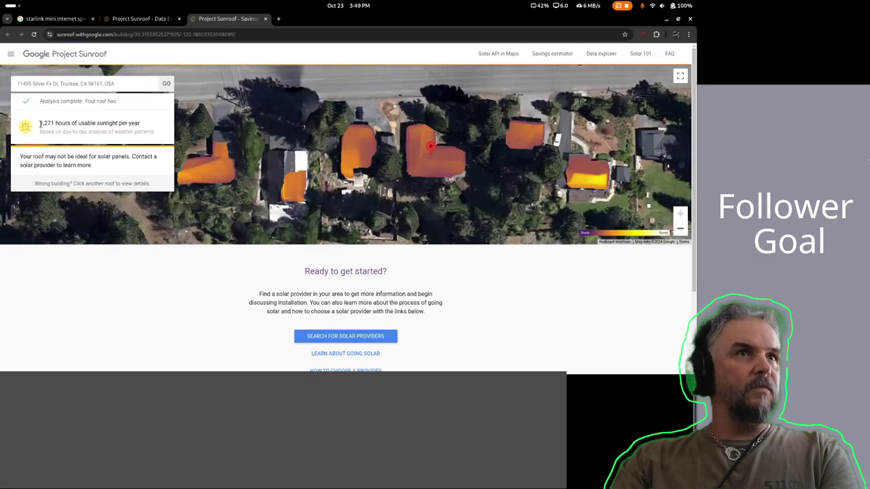
Check the Truckee roof's yearly hours of usable sunlight and the surrounding terrain, closing the estimate when done.
drag(40, 123, 55, 124)
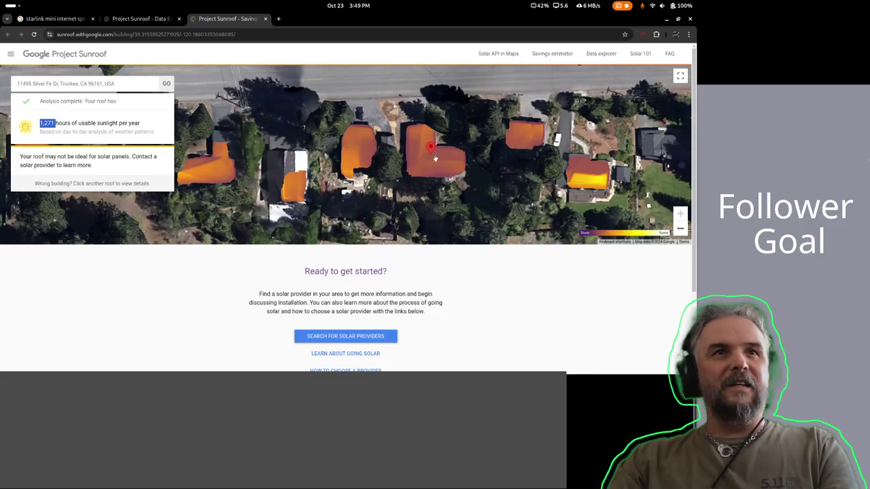
drag(536, 198, 412, 129)
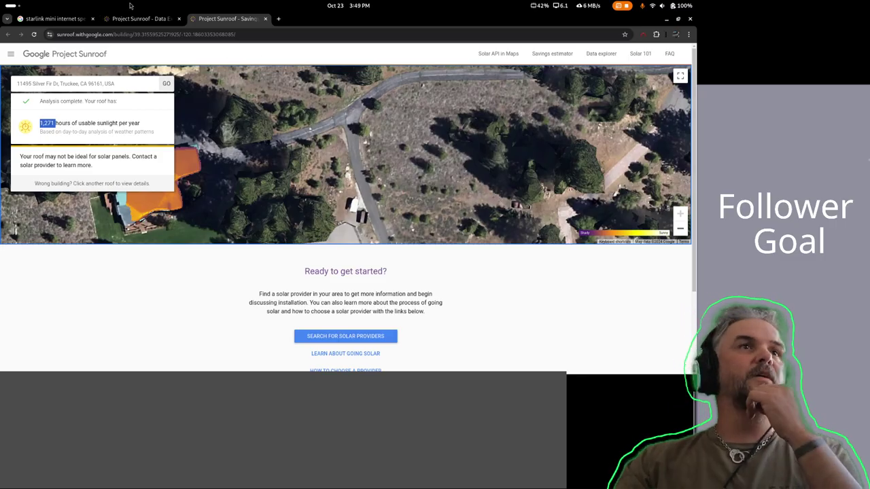
click(266, 18)
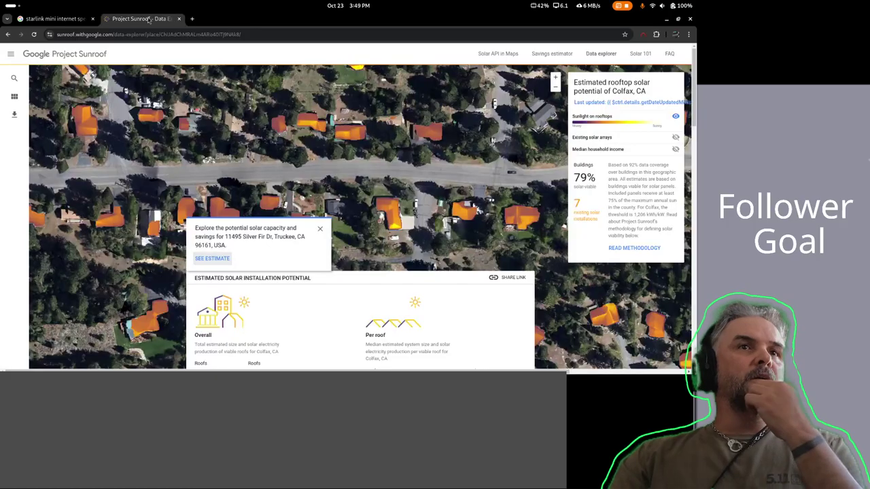
Switch back to the roadtrip budgets browser window and review the kit and add-on options on Renogy's Off-road Solution page.
click(47, 19)
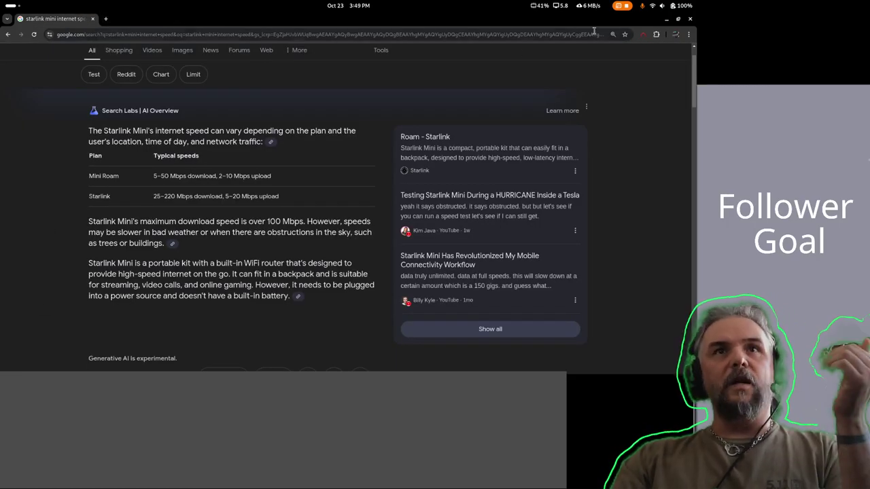
key(alt+Tab)
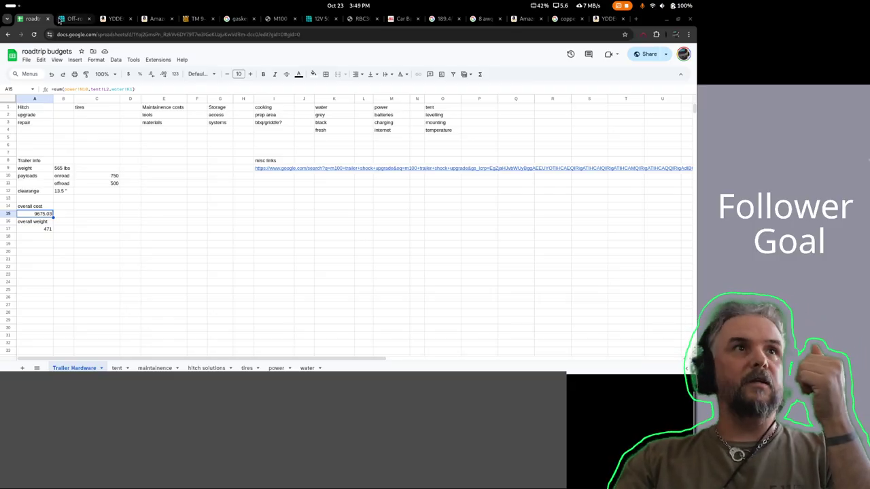
click(71, 19)
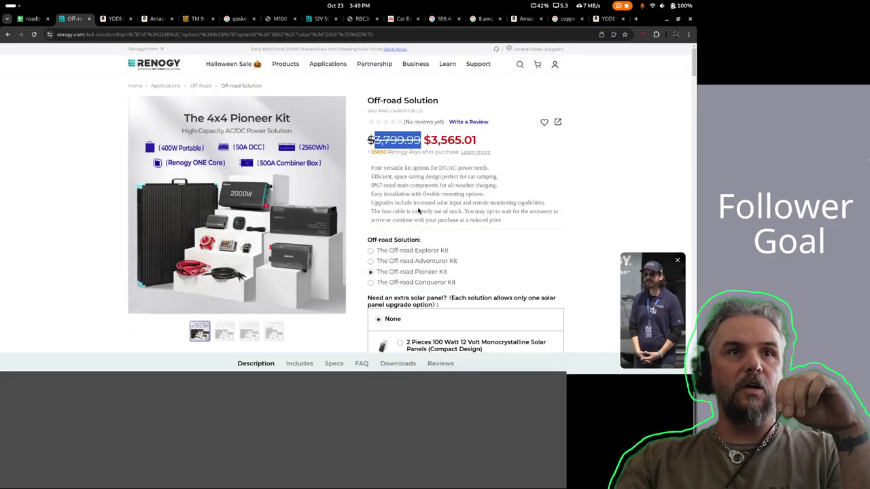
scroll(256, 228, down, 3)
scroll(117, 164, up, 2)
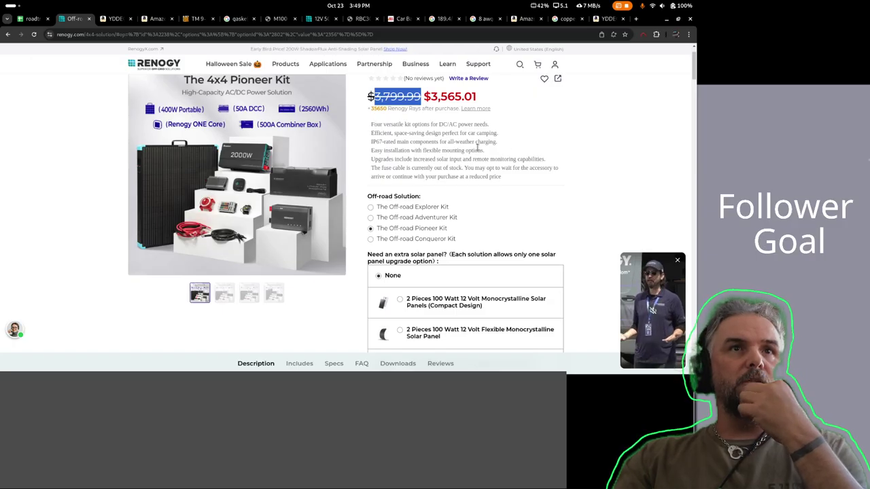
scroll(346, 258, down, 5)
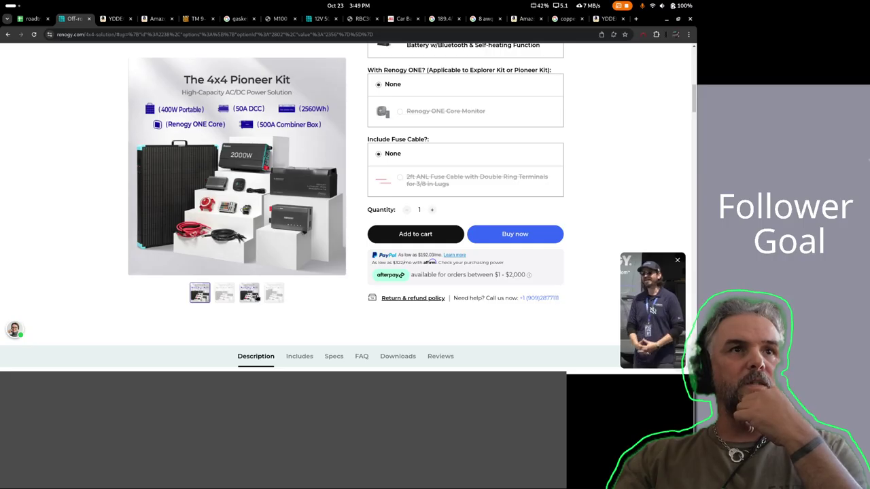
View the third product picture and open the package contents, going down to the Off-road Pioneer Kit's list.
click(250, 293)
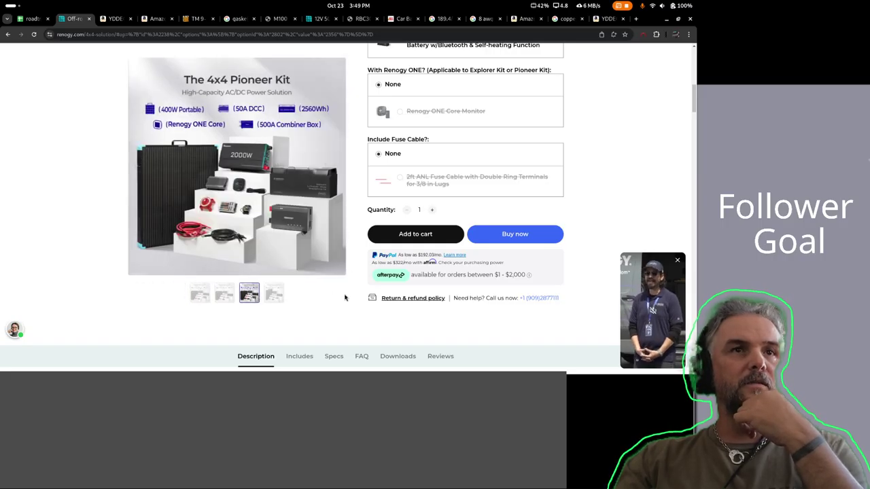
scroll(346, 293, down, 2)
click(299, 226)
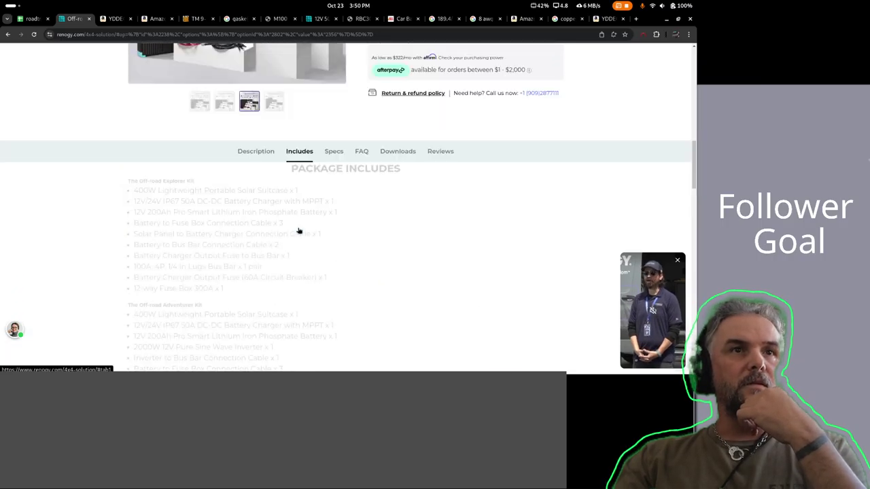
scroll(112, 166, down, 2)
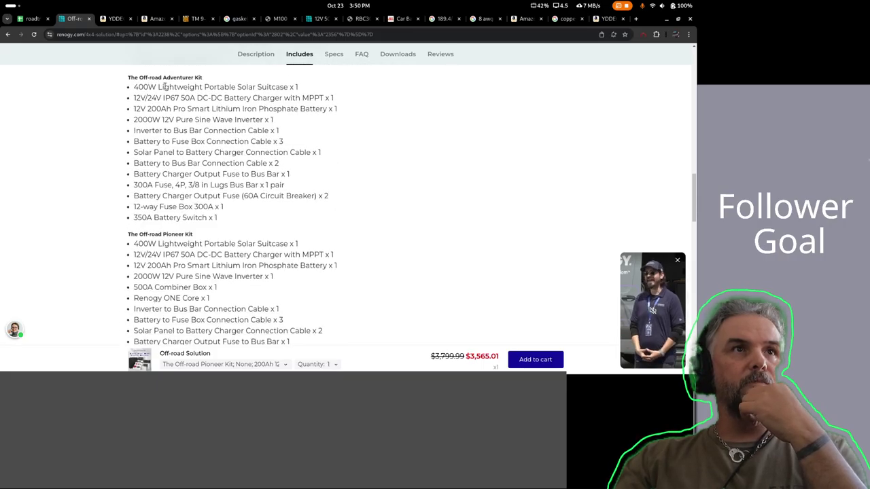
scroll(159, 233, down, 1)
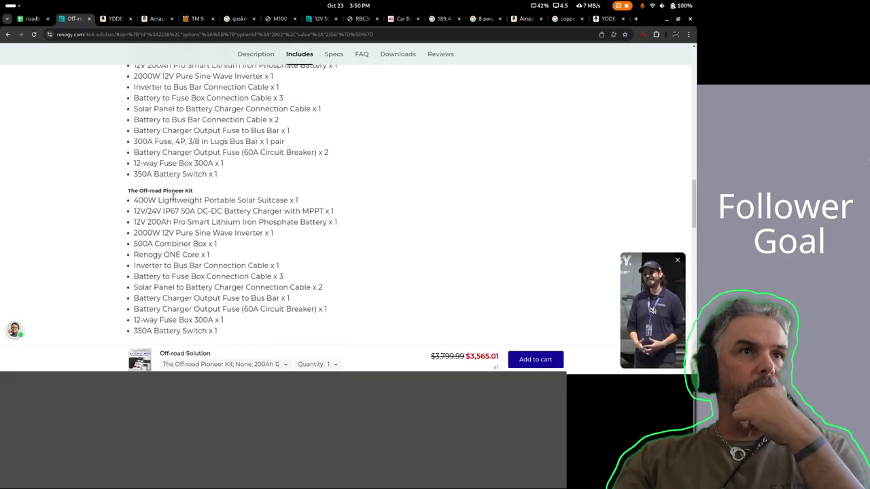
Examine the Off-road Pioneer Kit's main components: Renogy ONE Core, solar suitcase, inverter, battery, DC-DC charger and fuse box cables.
drag(135, 259, 242, 262)
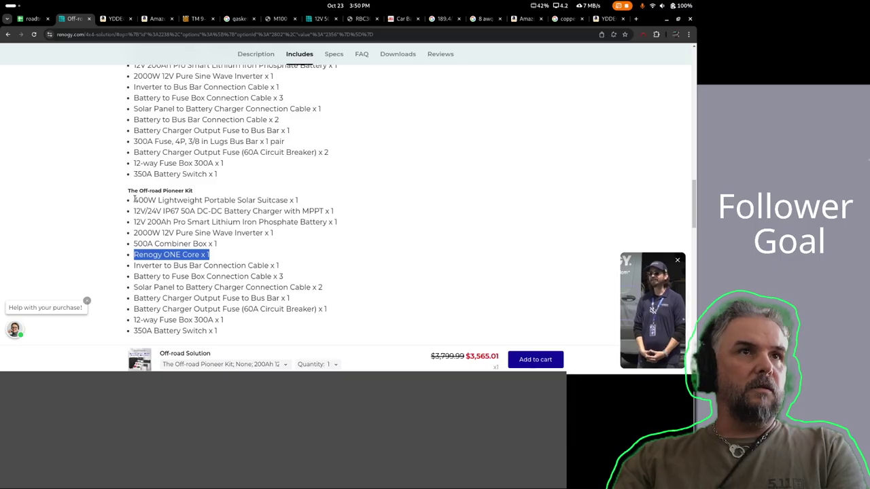
drag(134, 199, 310, 205)
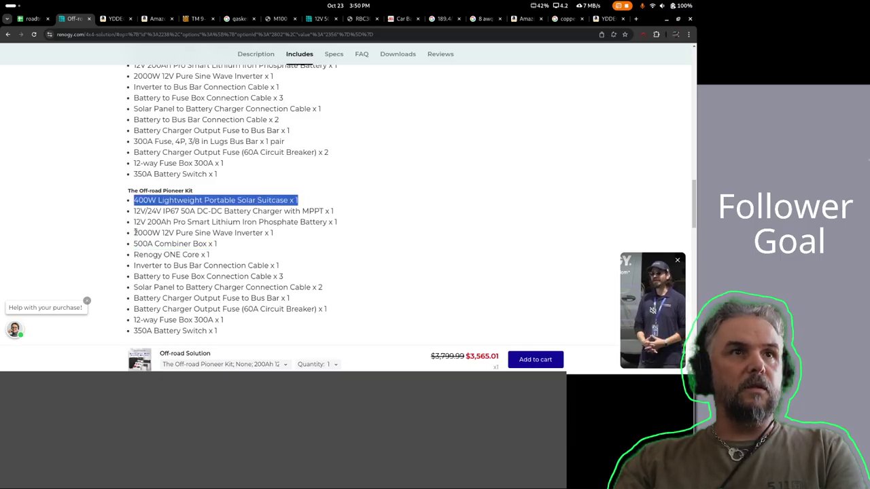
drag(135, 233, 162, 232)
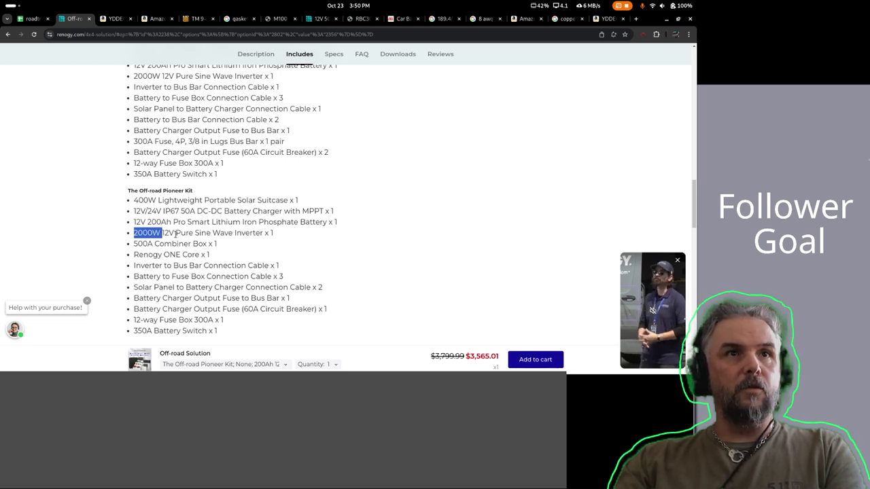
drag(134, 225, 345, 226)
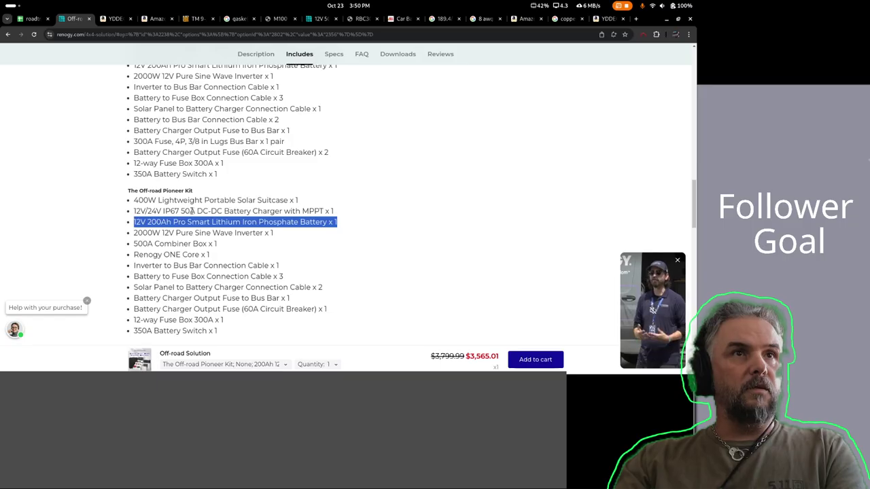
drag(180, 211, 248, 213)
click(287, 230)
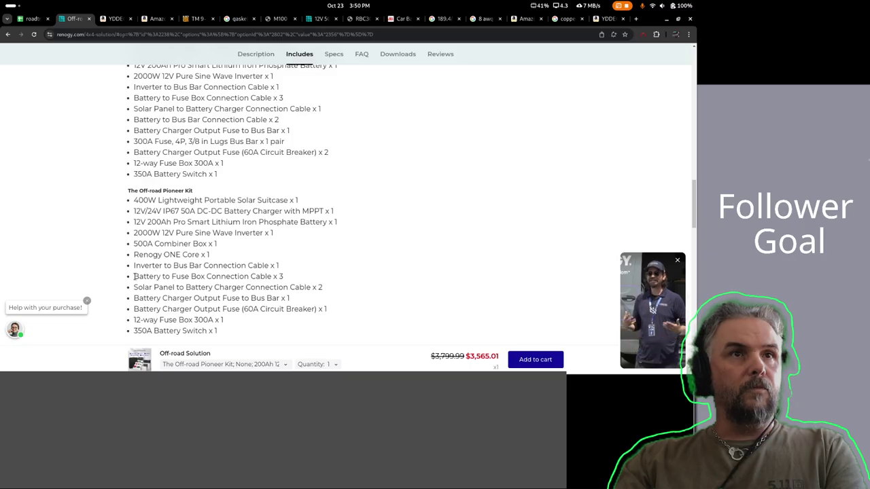
drag(135, 276, 228, 276)
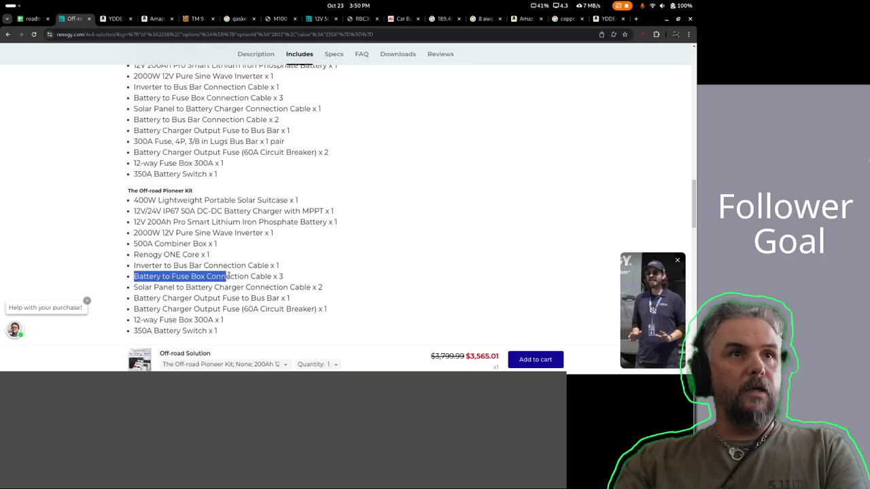
click(289, 279)
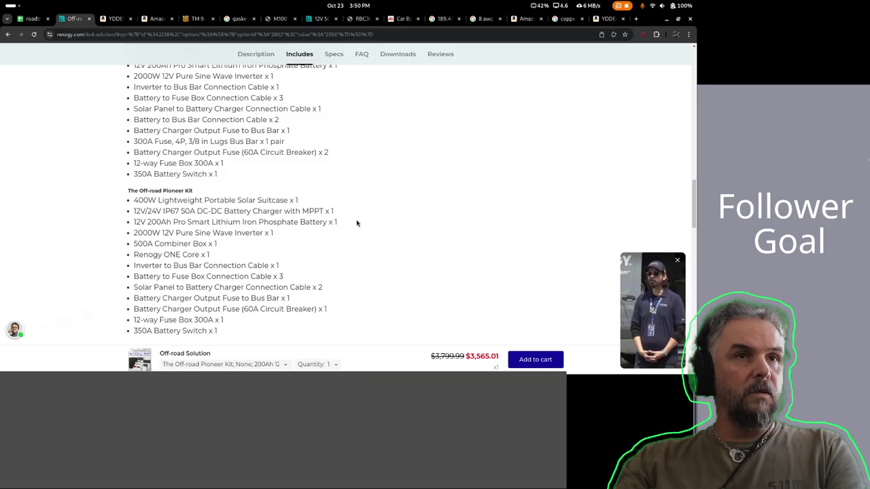
Compare the Off-road Conqueror Kit's contents with the Pioneer Kit's, focusing on the solar panels and the 300A fuse and bus bar.
scroll(369, 194, down, 2)
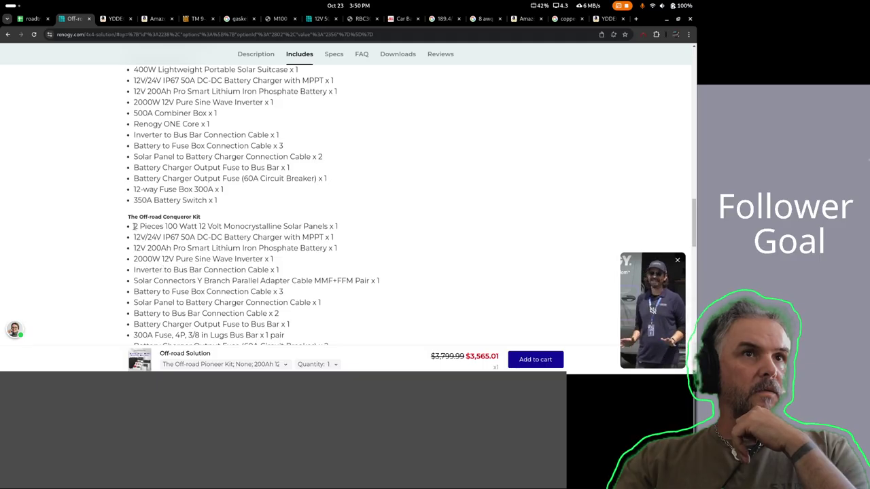
drag(135, 227, 342, 228)
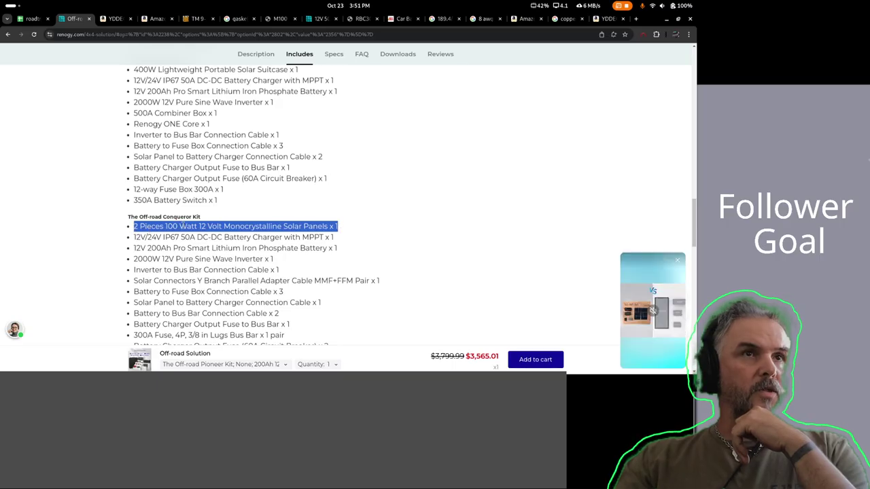
scroll(395, 202, up, 1)
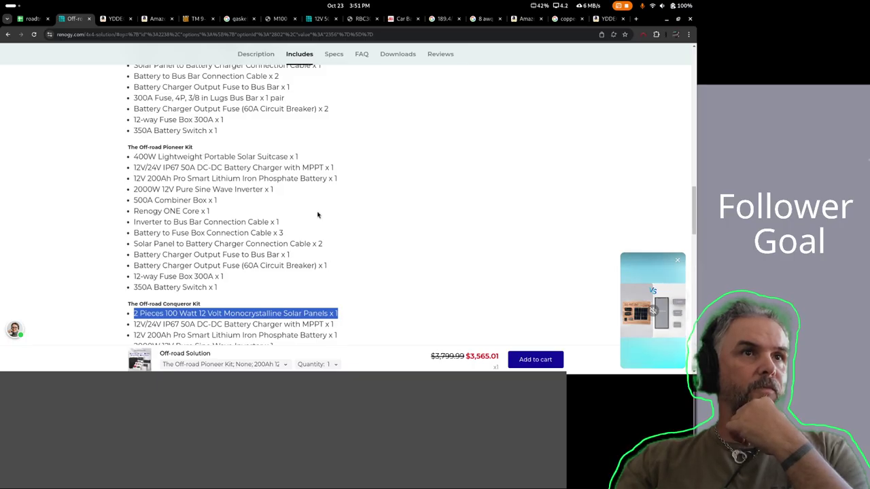
scroll(318, 215, down, 1)
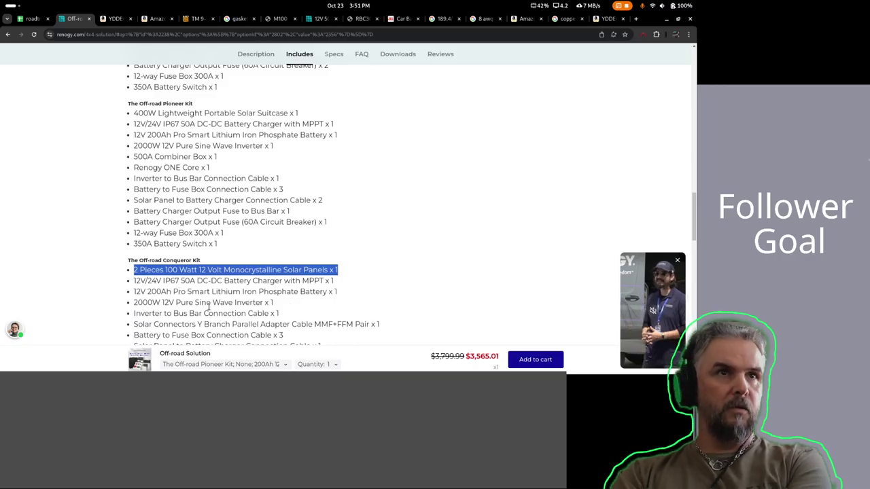
scroll(250, 284, down, 1)
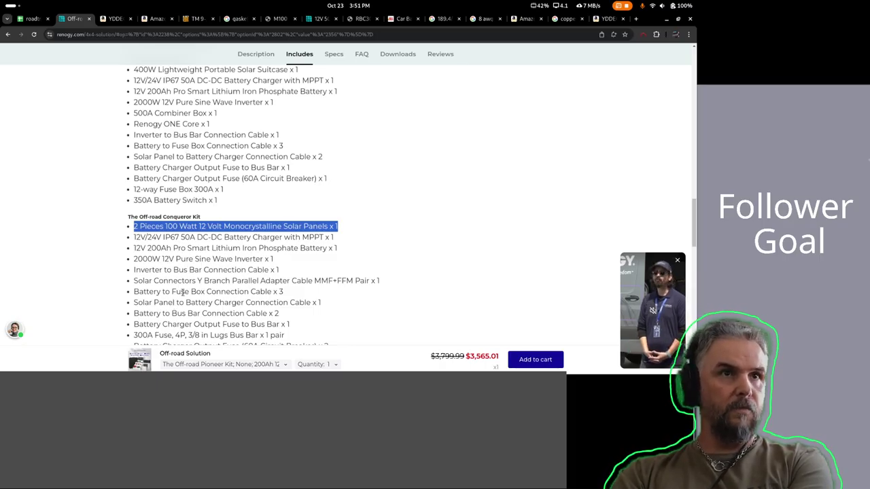
scroll(184, 293, down, 1)
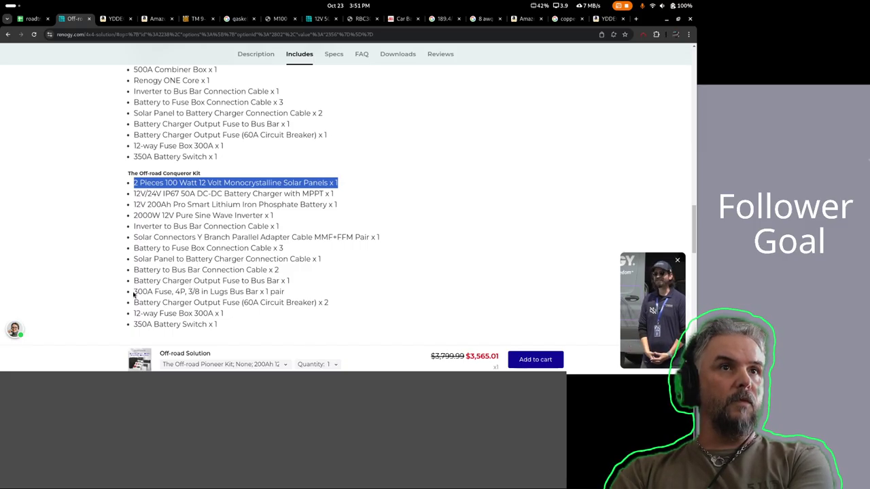
drag(133, 293, 252, 292)
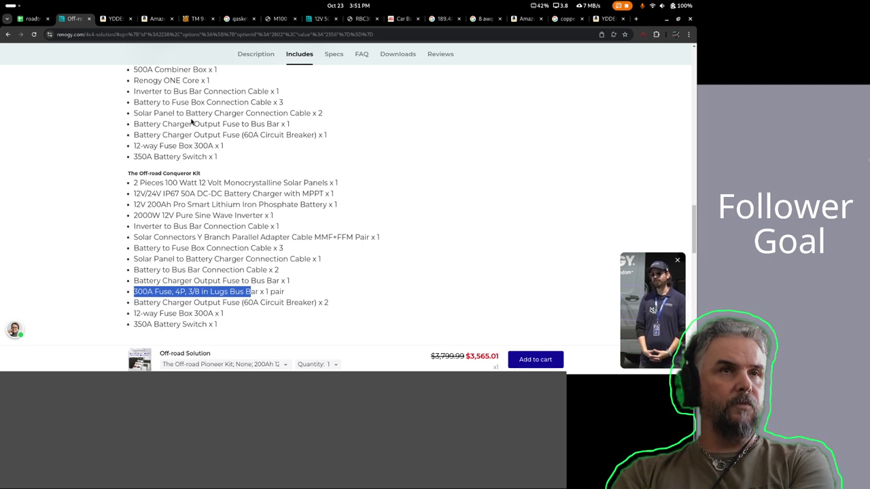
Return to the kit options and switch to the Off-road Conqueror Kit and back to the Pioneer Kit to compare prices.
scroll(298, 177, up, 10)
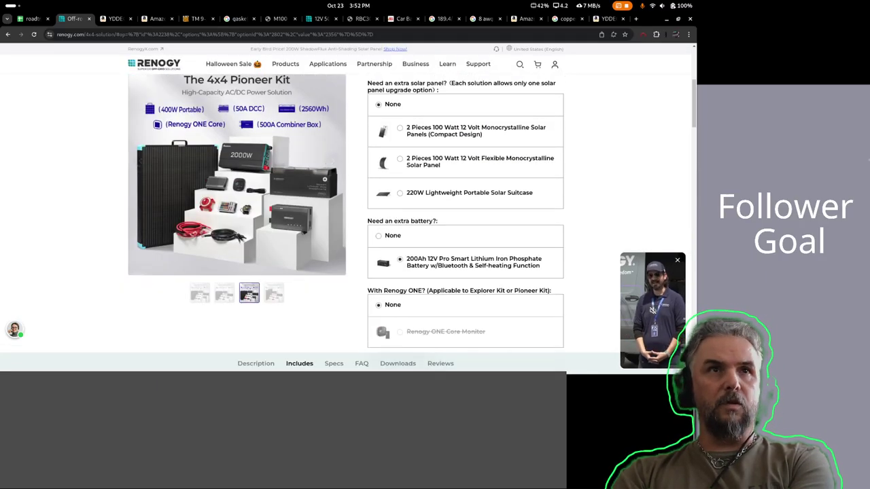
scroll(398, 178, up, 3)
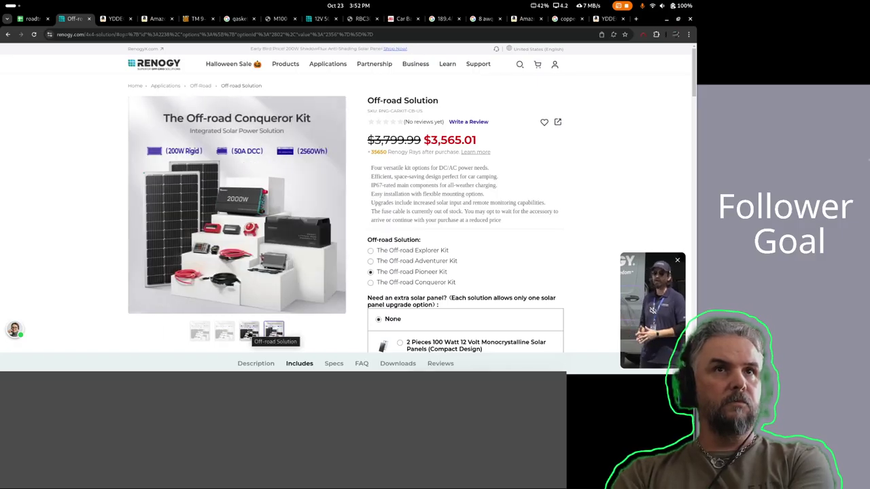
click(371, 282)
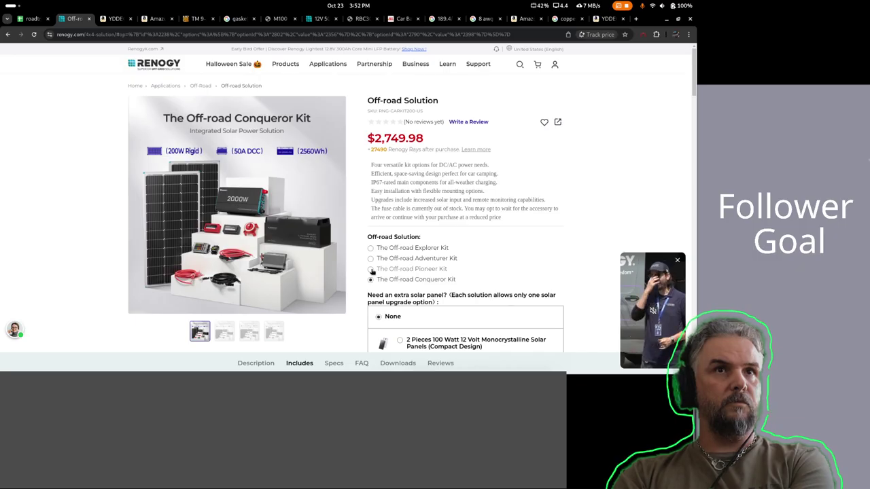
click(371, 270)
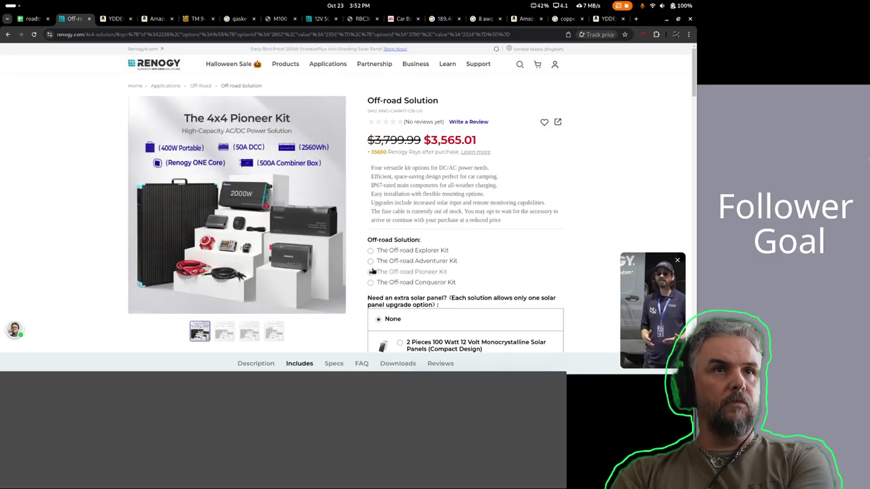
Select the Off-road Conqueror Kit after checking the Pioneer Kit's add-ons, and review its extra panel and battery options.
scroll(493, 230, down, 3)
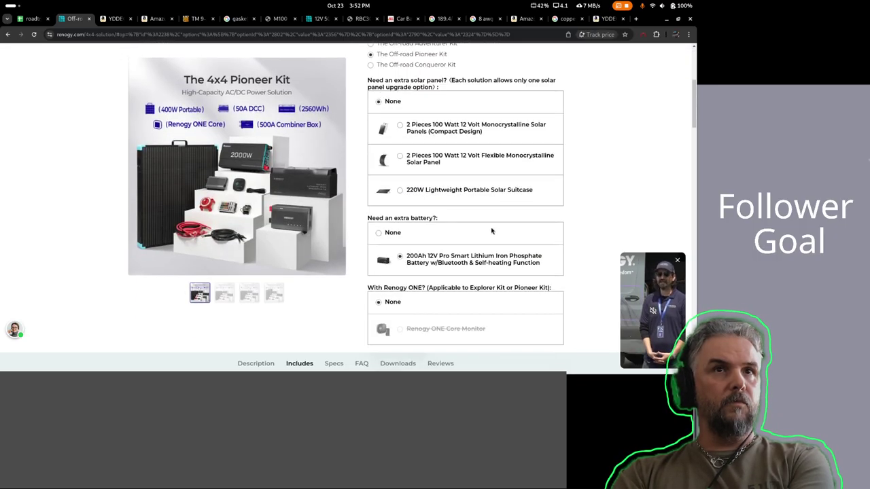
scroll(492, 231, up, 2)
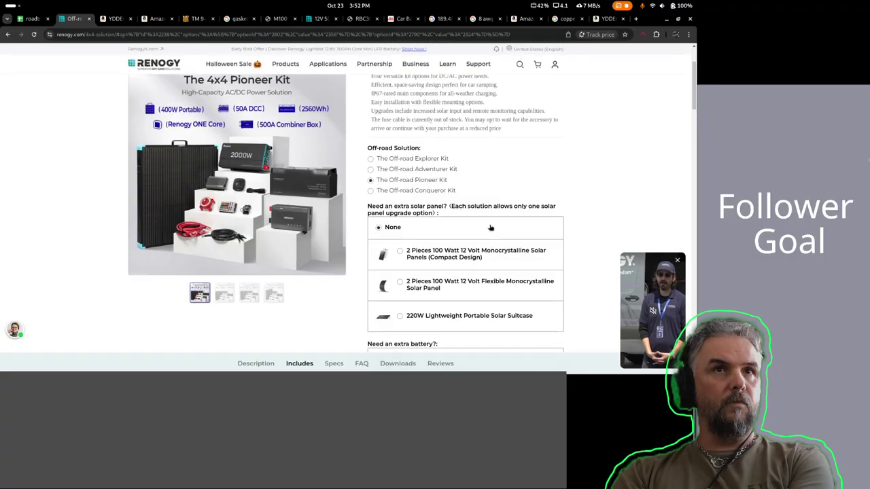
click(396, 196)
scroll(422, 177, up, 2)
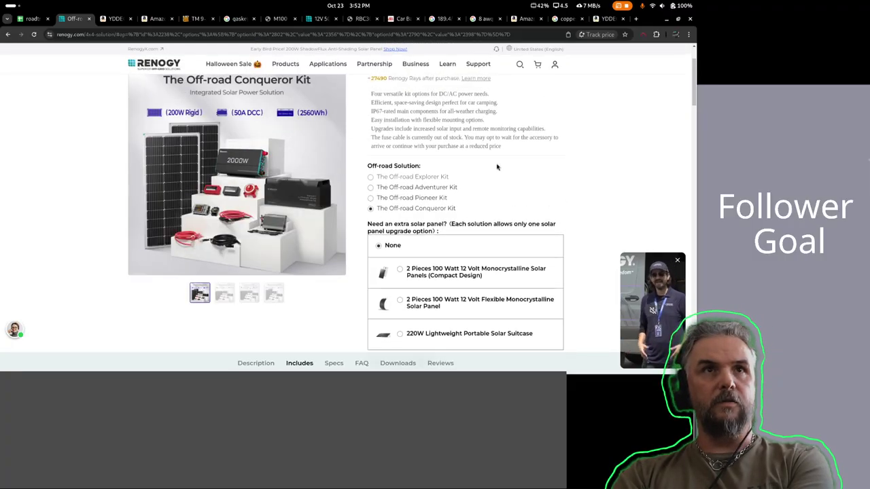
scroll(433, 161, down, 3)
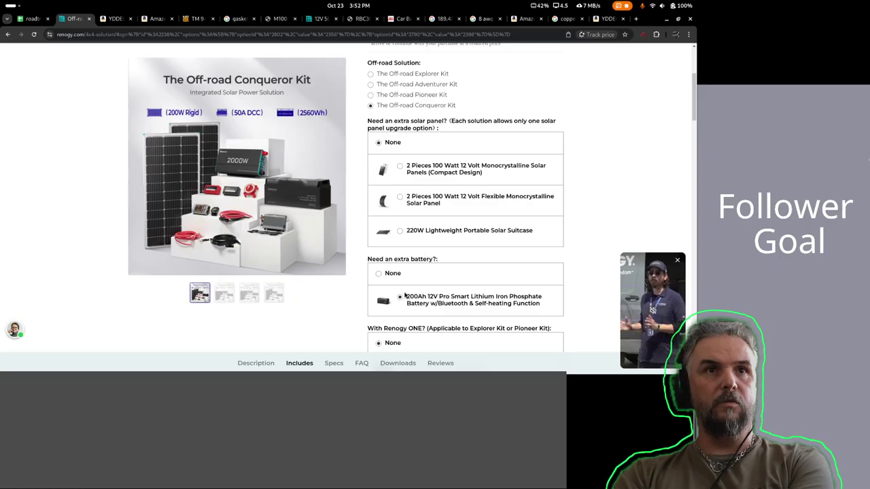
Compare the Pioneer Kit's picture and options once more, reselect the Conqueror Kit, and check its Renogy ONE and fuse cable options.
click(386, 96)
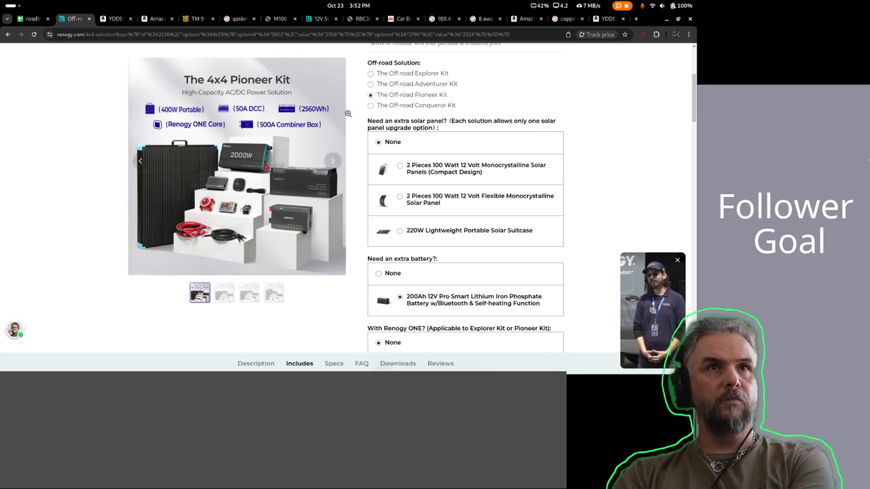
click(379, 106)
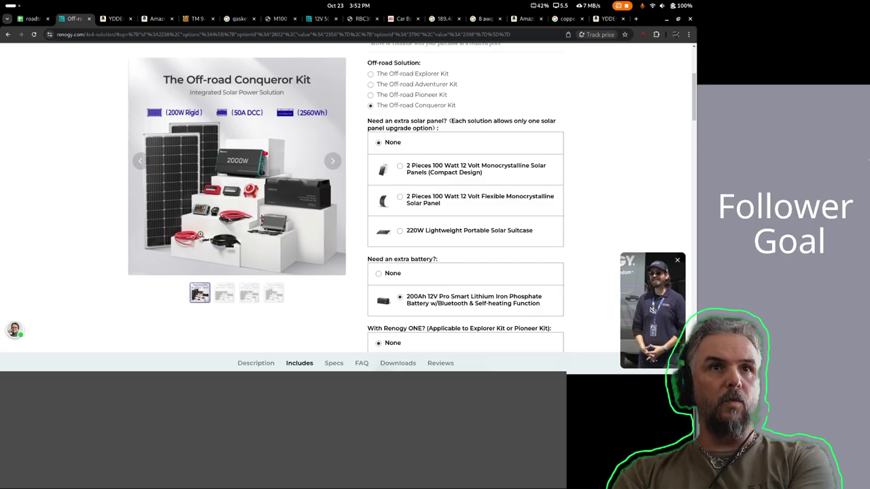
scroll(417, 212, down, 2)
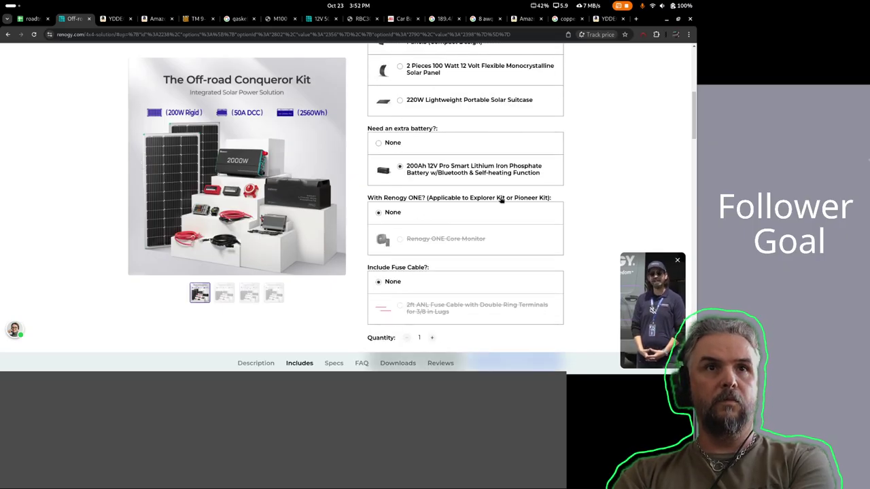
scroll(465, 187, up, 3)
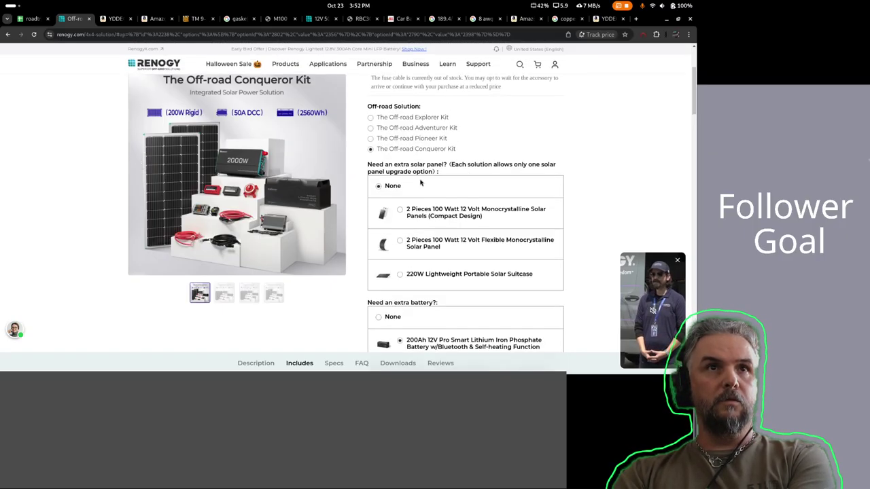
Select the Off-road Explorer Kit and check its extra battery, Renogy ONE and fuse cable options.
click(402, 117)
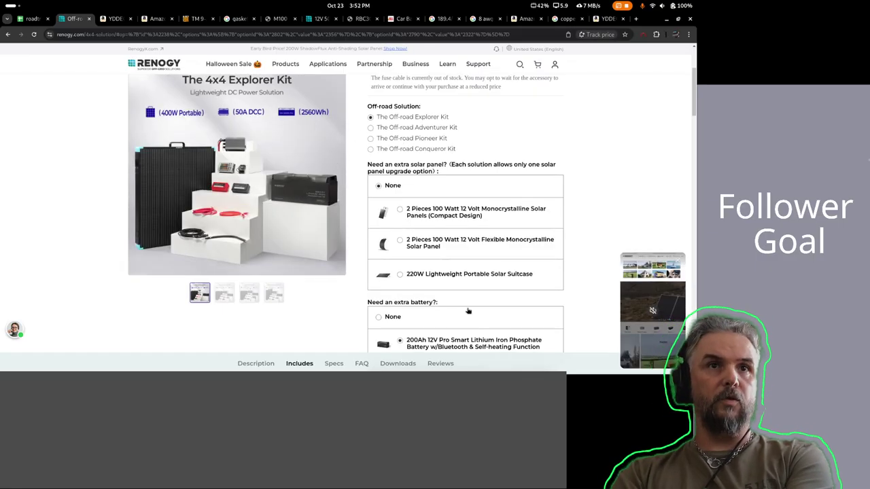
scroll(403, 240, down, 3)
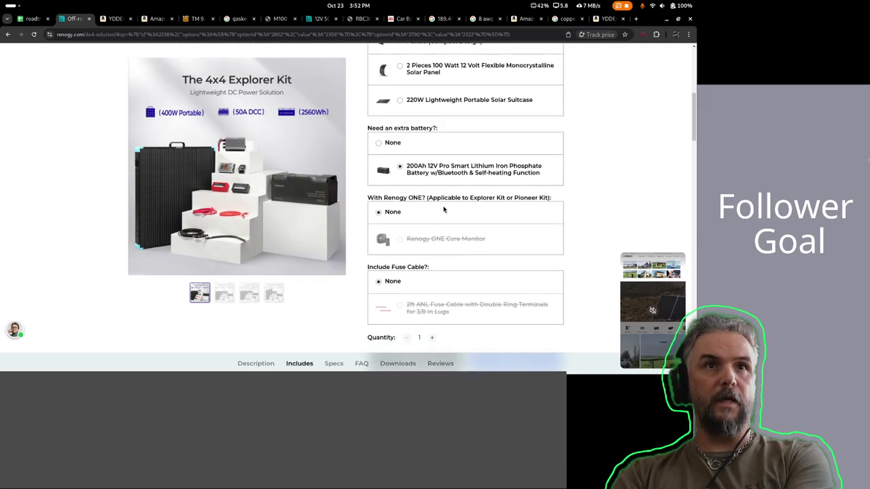
scroll(467, 212, up, 3)
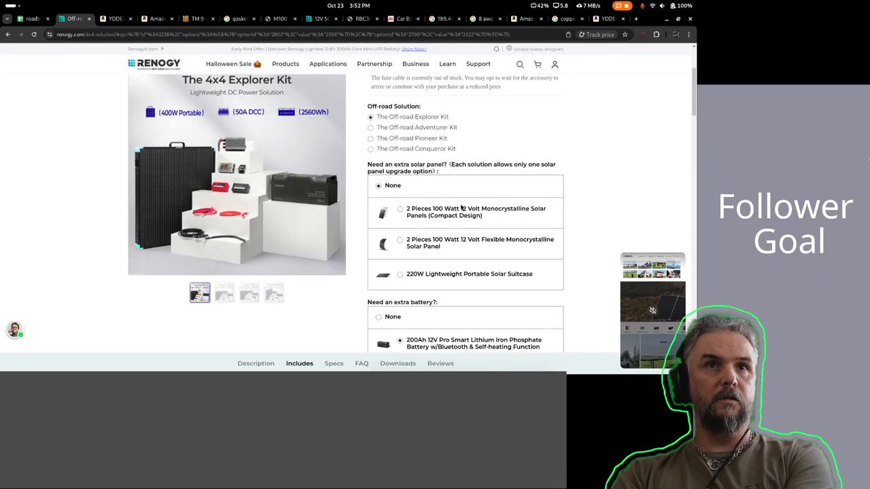
Compare the pictures of the Adventurer, Pioneer and Explorer kits by switching between them, ending with the Off-road Pioneer Kit selected.
click(394, 129)
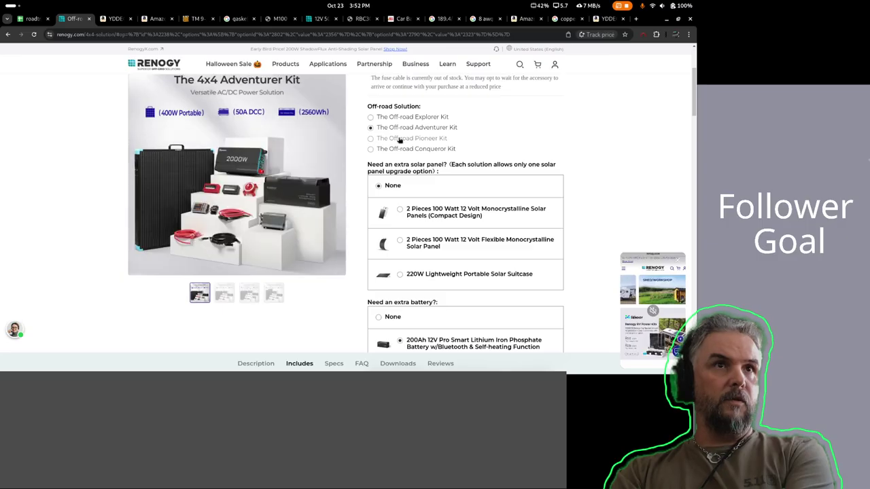
click(400, 140)
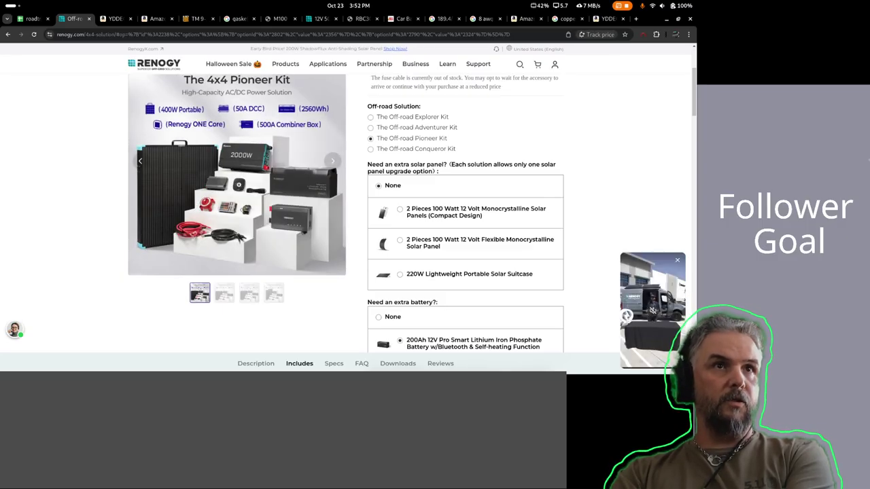
click(393, 128)
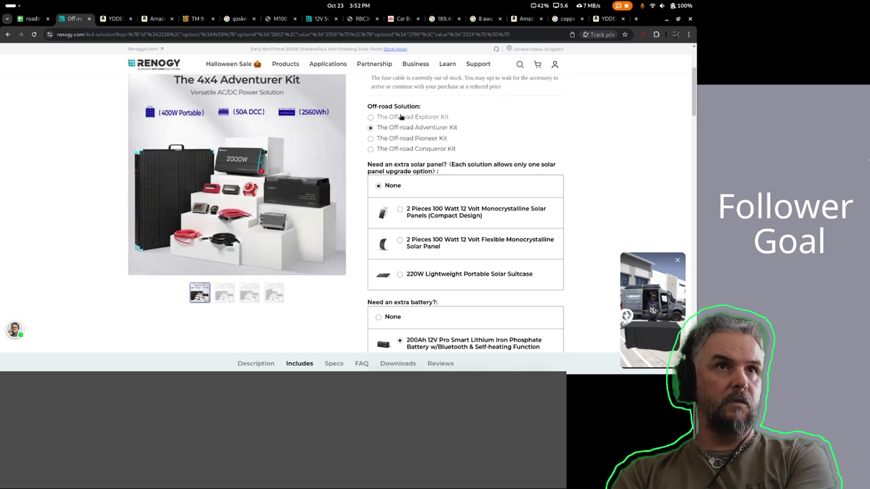
click(401, 117)
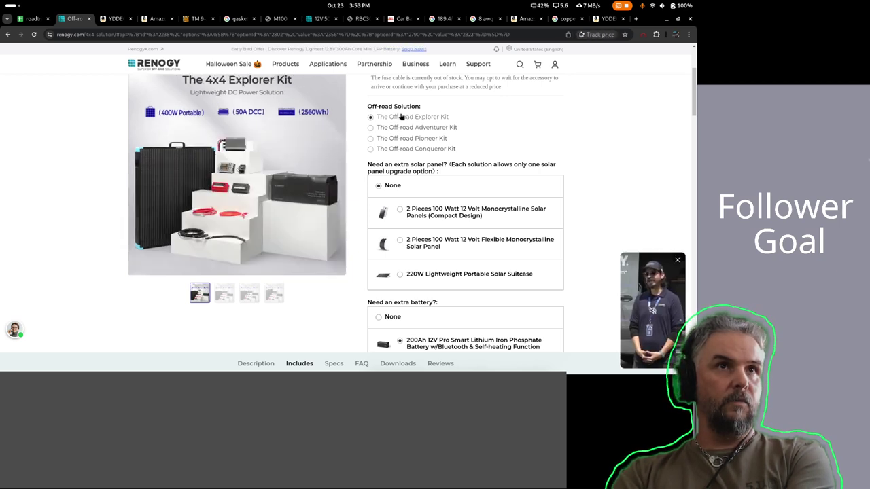
click(407, 139)
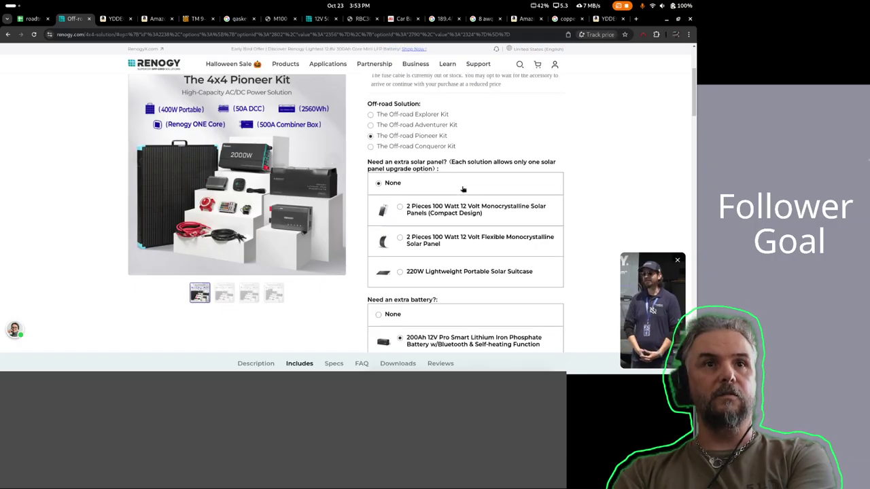
Review the Pioneer Kit's add-on options, the kits' package contents and the related products, and return to the kit price.
scroll(460, 198, down, 3)
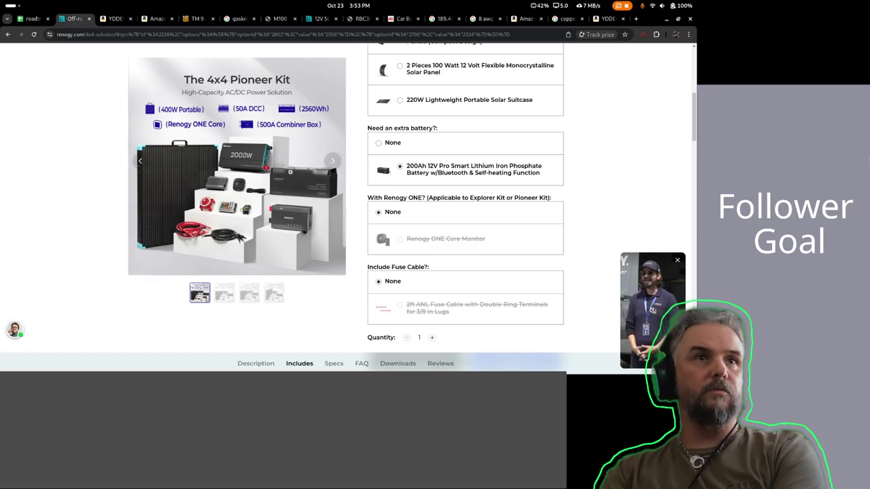
scroll(424, 155, down, 1)
scroll(424, 155, down, 10)
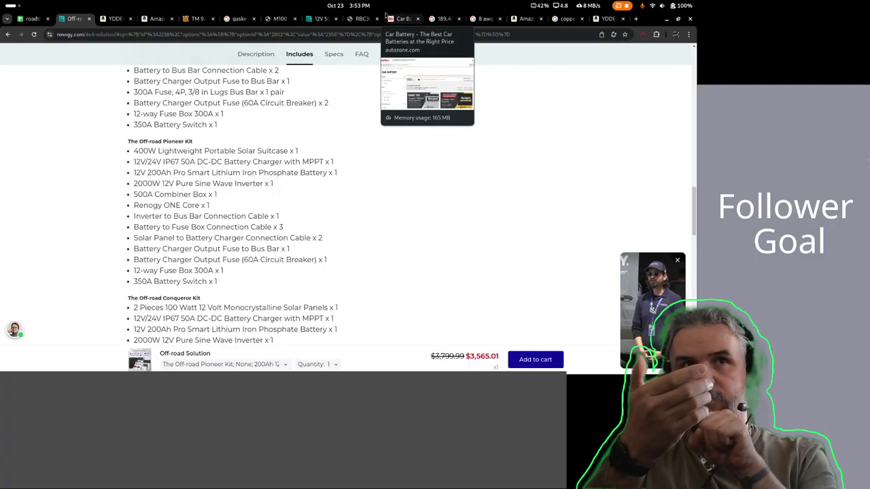
scroll(278, 123, down, 3)
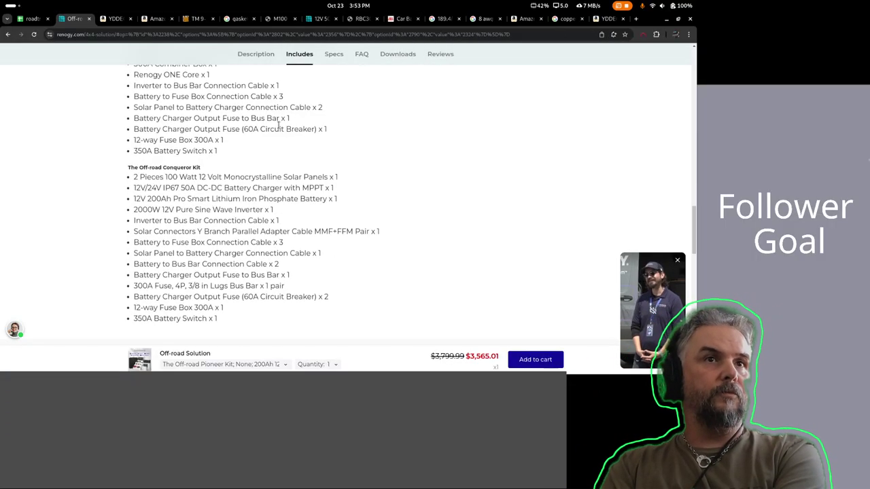
scroll(278, 123, down, 5)
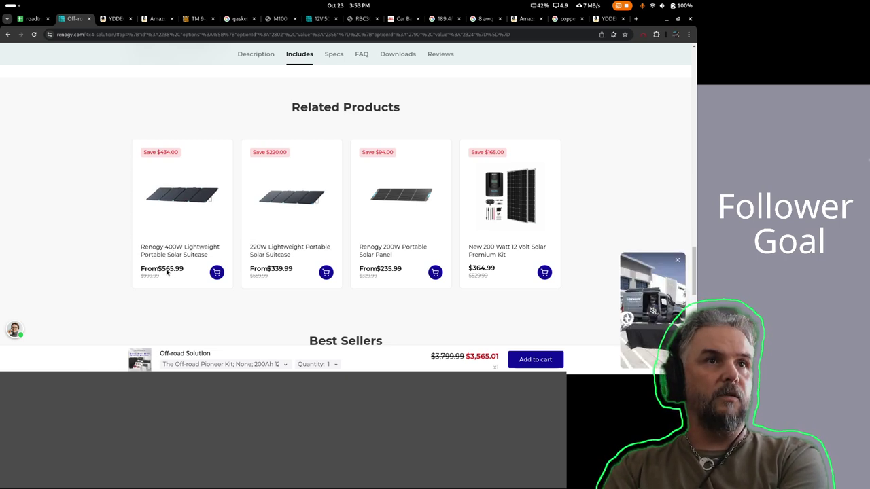
scroll(120, 252, down, 5)
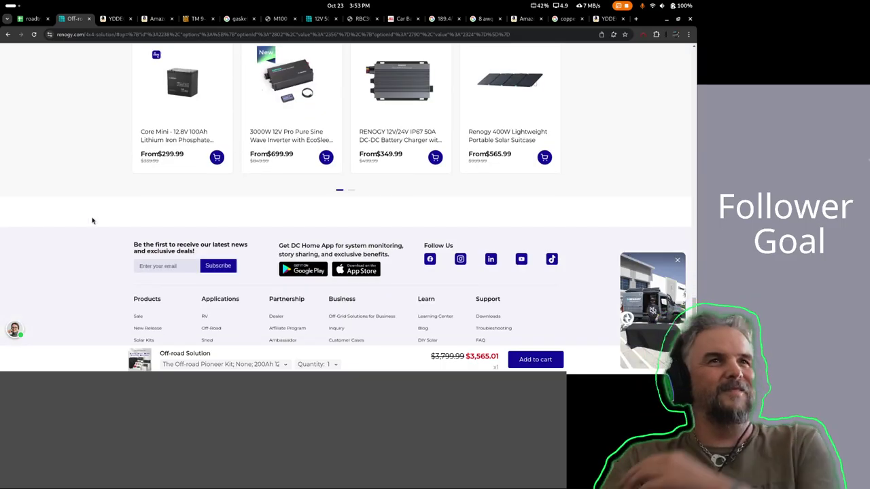
scroll(99, 192, down, 2)
scroll(126, 194, up, 10)
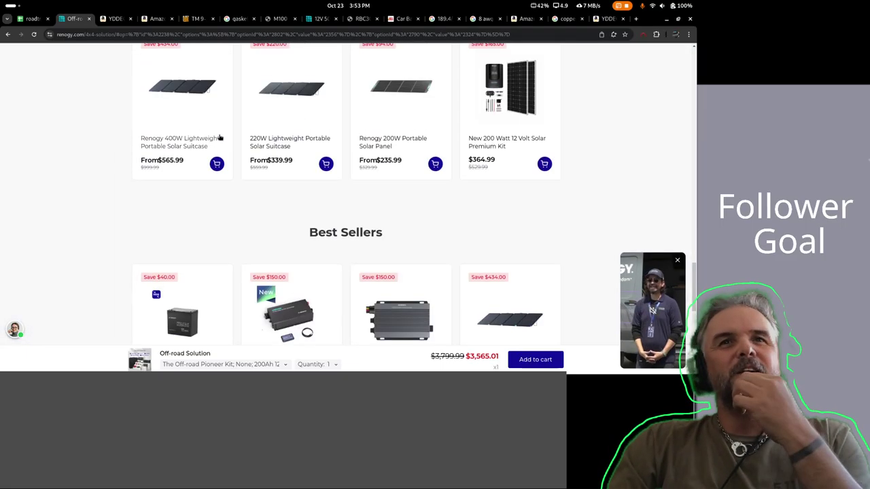
scroll(230, 130, up, 5)
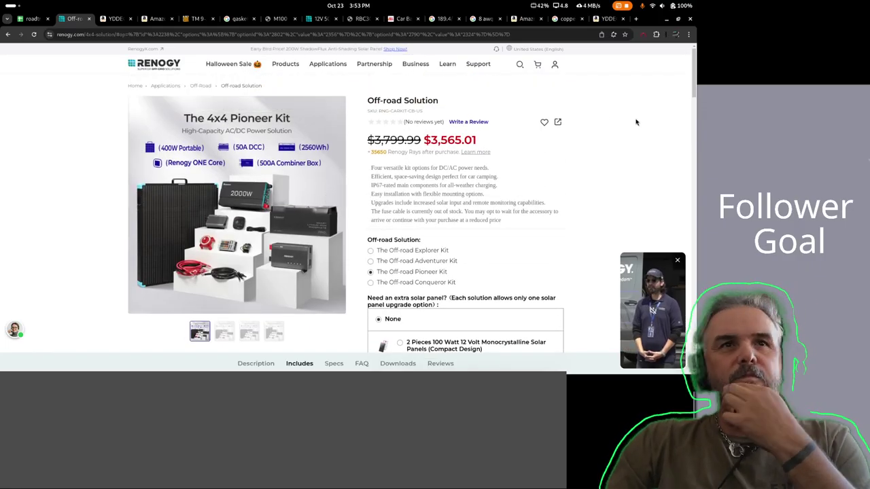
Check the overall cost in the roadtrip budgets spreadsheet and the 12V 50A DC-DC charger page, and return to the Off-road Solution page.
click(30, 19)
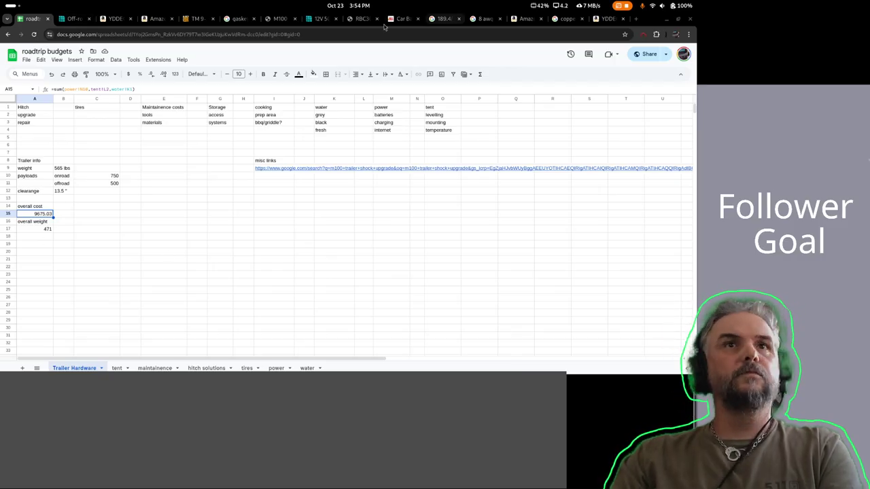
click(315, 19)
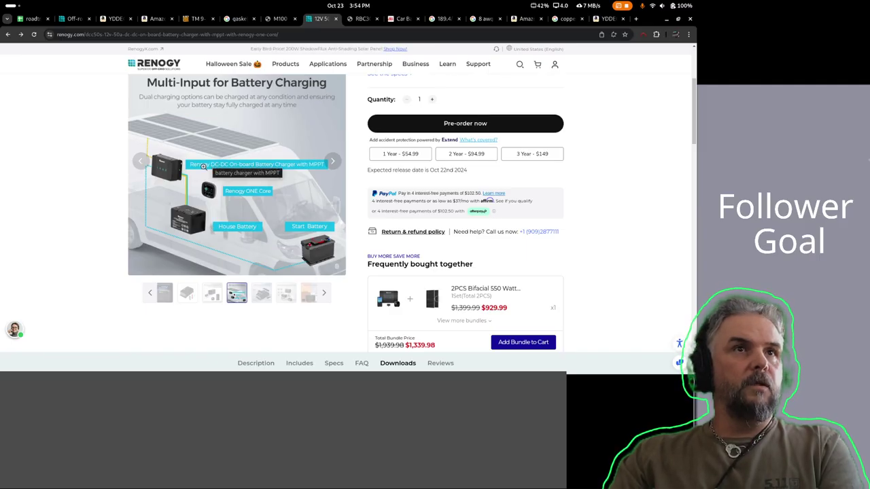
key(ctrl+2)
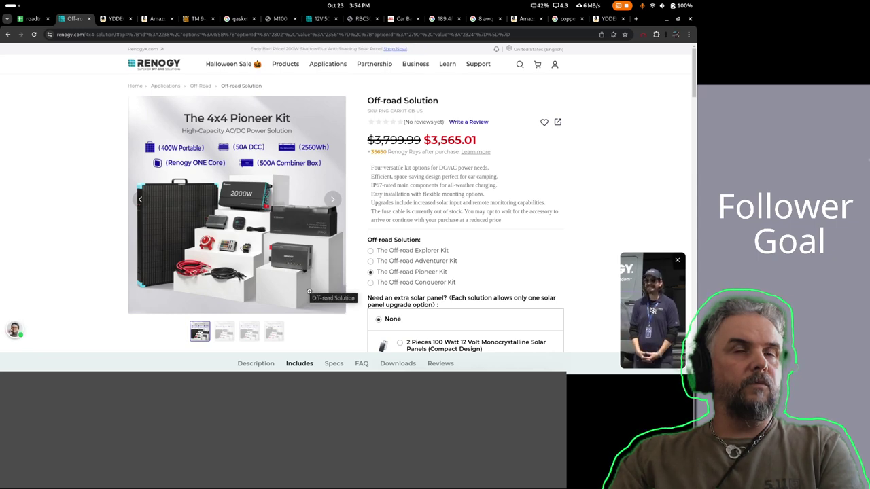
Read through the kits' package contents once more and browse the related products and best sellers below them.
scroll(394, 217, down, 15)
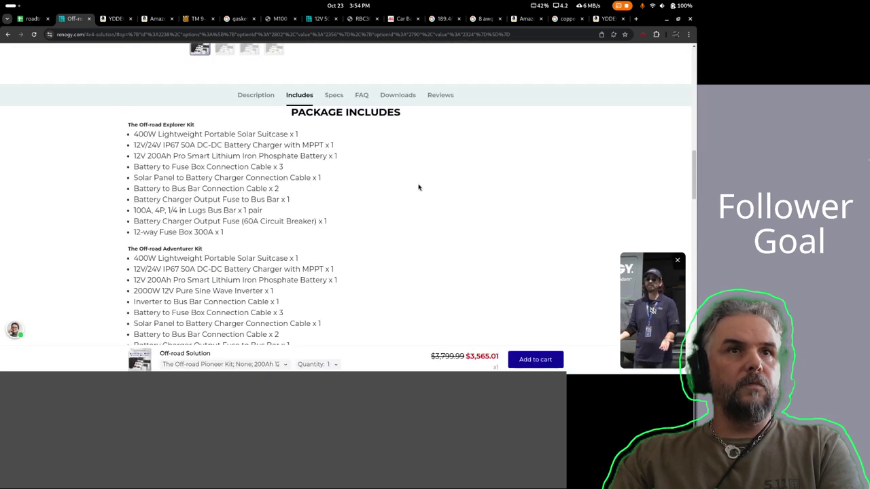
scroll(254, 158, down, 5)
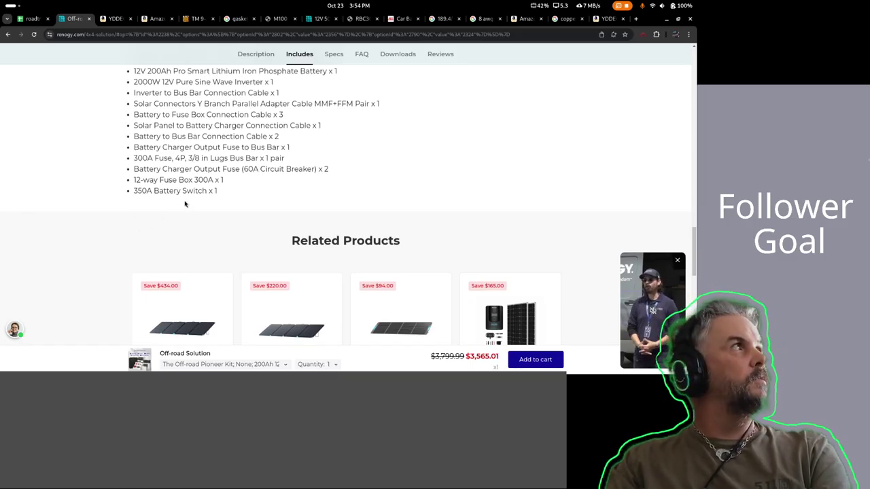
scroll(308, 216, down, 5)
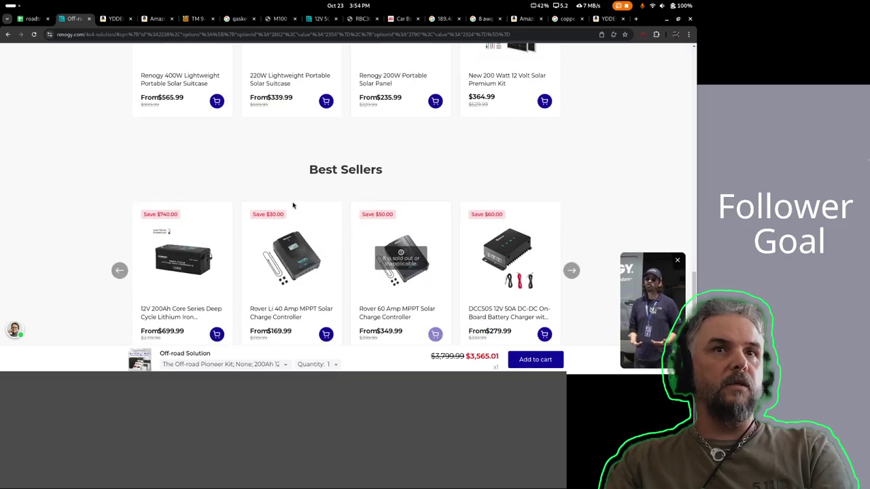
scroll(494, 170, down, 1)
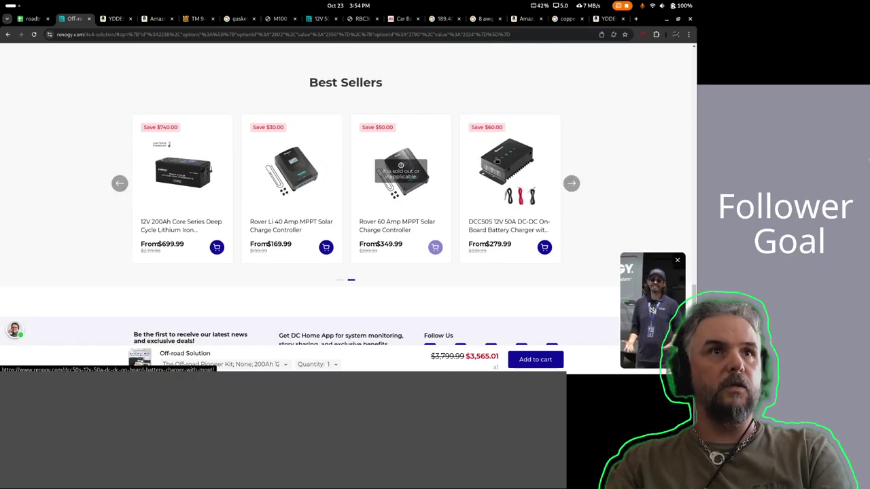
scroll(130, 188, down, 3)
scroll(129, 192, up, 5)
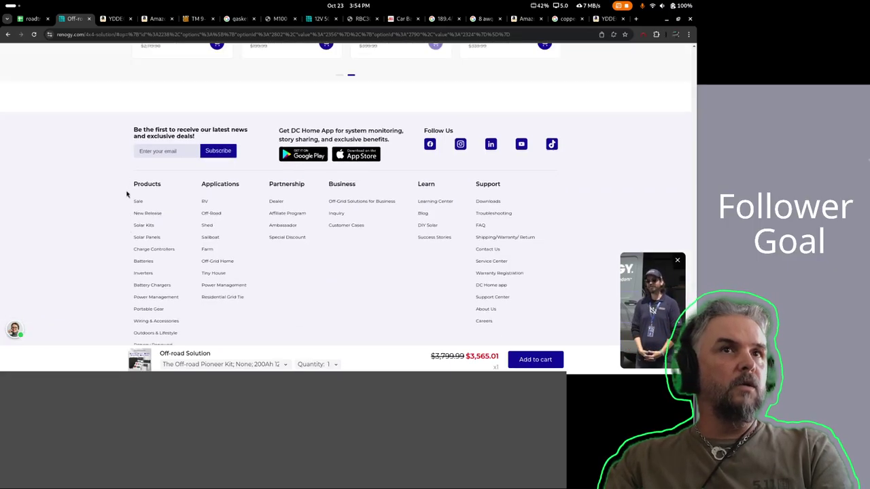
Return to the Pioneer Kit's price and view the Renogy Rays reward details, closing them after reading.
scroll(157, 233, up, 15)
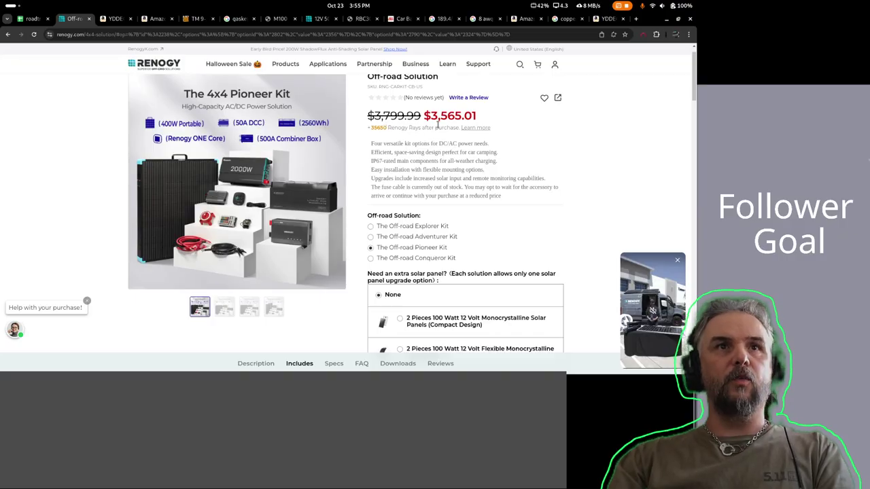
click(463, 129)
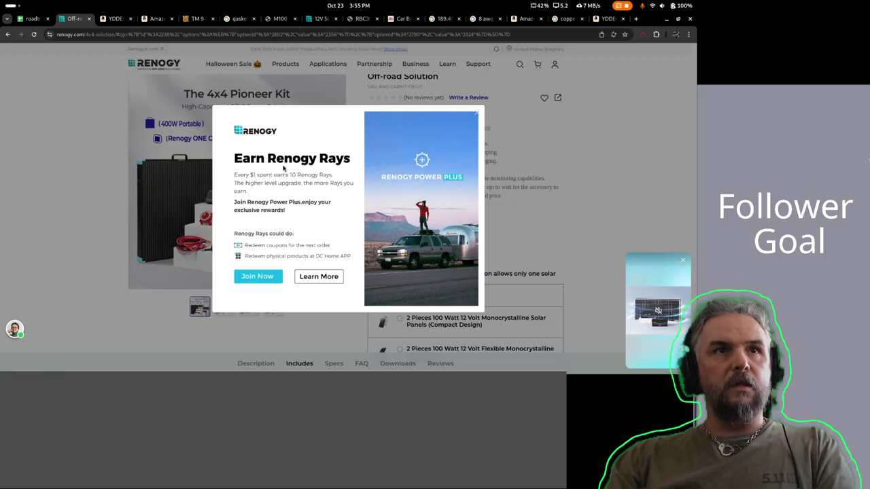
click(610, 159)
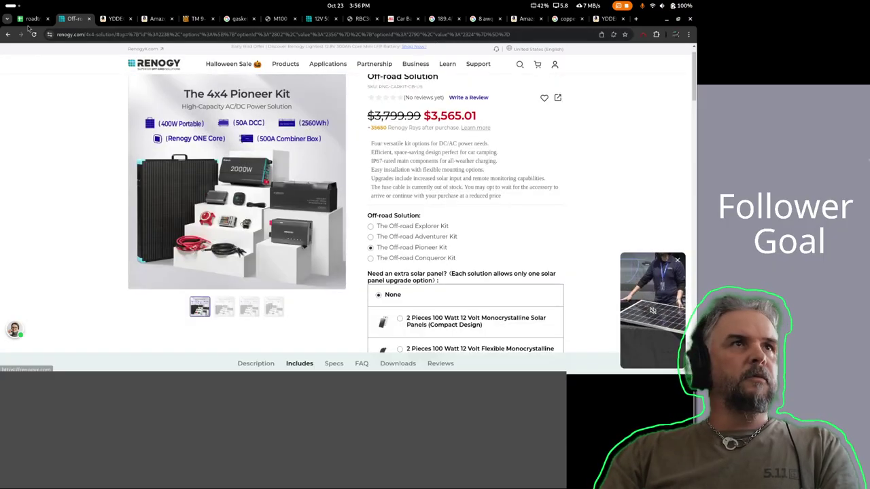
Open the power sheet of the roadtrip budgets spreadsheet and review the Renology kit, monitor, charger and turn-key alternative rows.
click(31, 19)
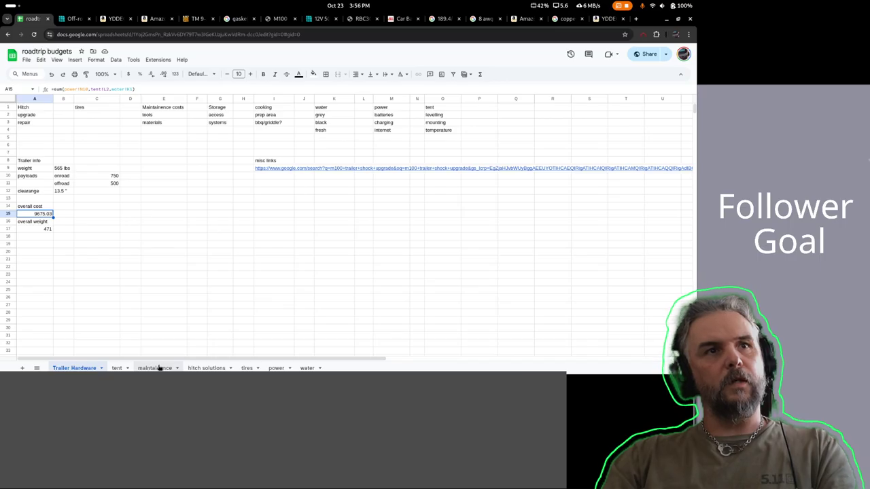
click(274, 368)
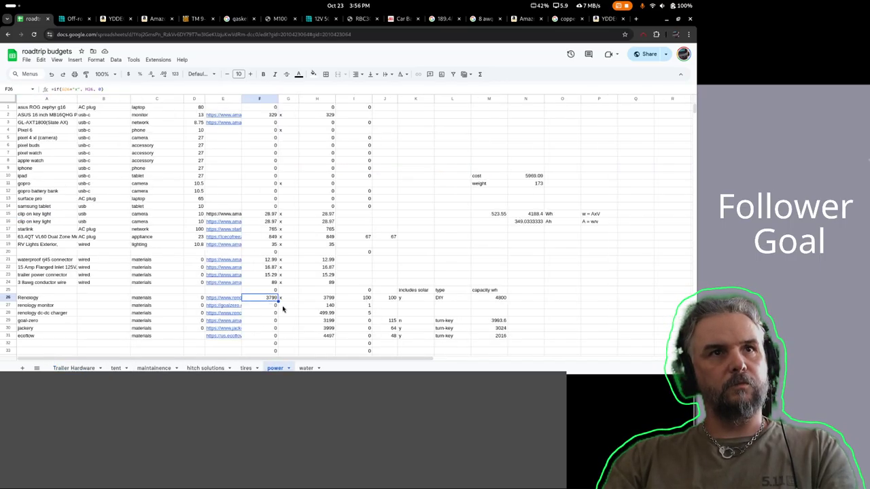
drag(282, 310, 290, 339)
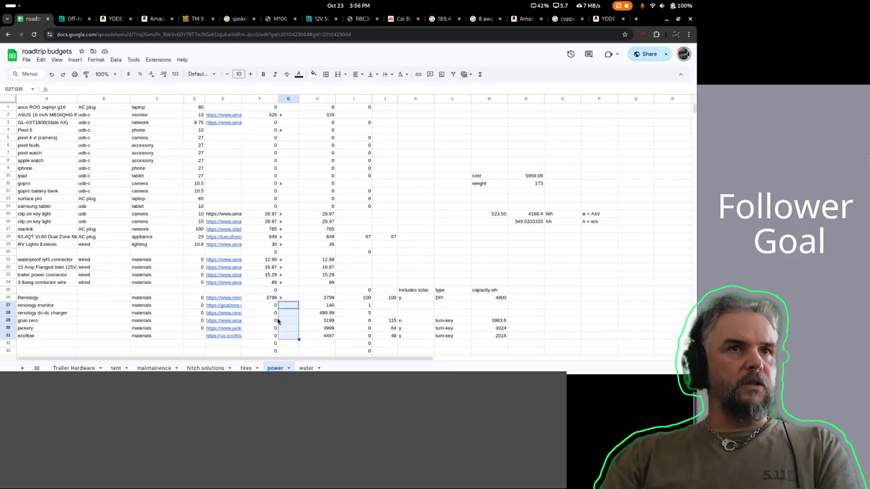
click(314, 260)
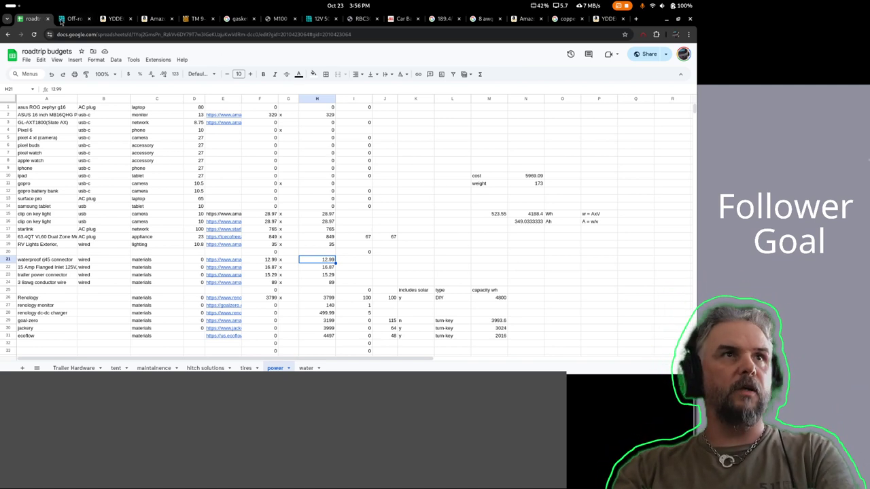
Return to the Off-road Solution page and compare the kits' package contents, highlighting the Pioneer Kit's Renogy ONE Core entry.
click(64, 19)
scroll(263, 191, down, 5)
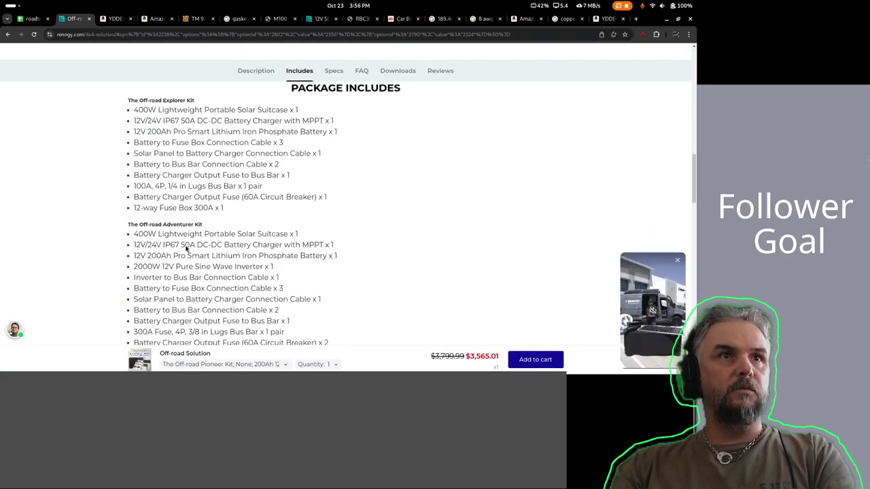
scroll(163, 156, down, 3)
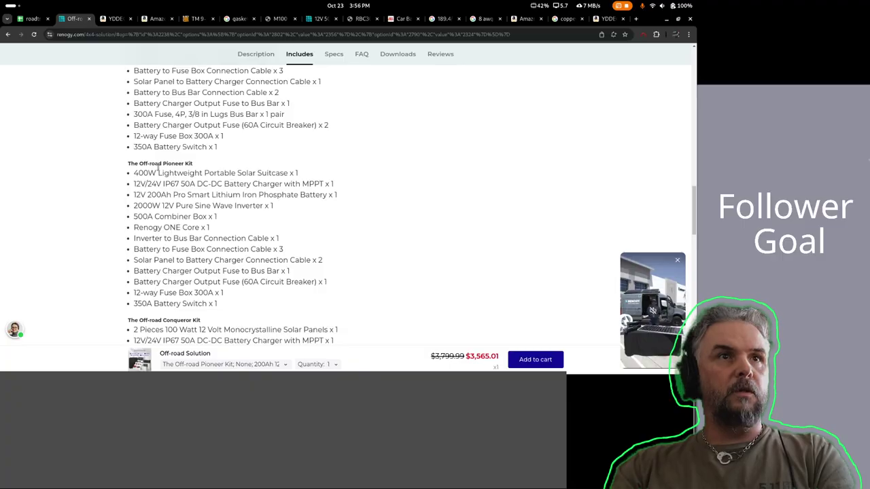
drag(135, 227, 213, 228)
scroll(298, 216, down, 2)
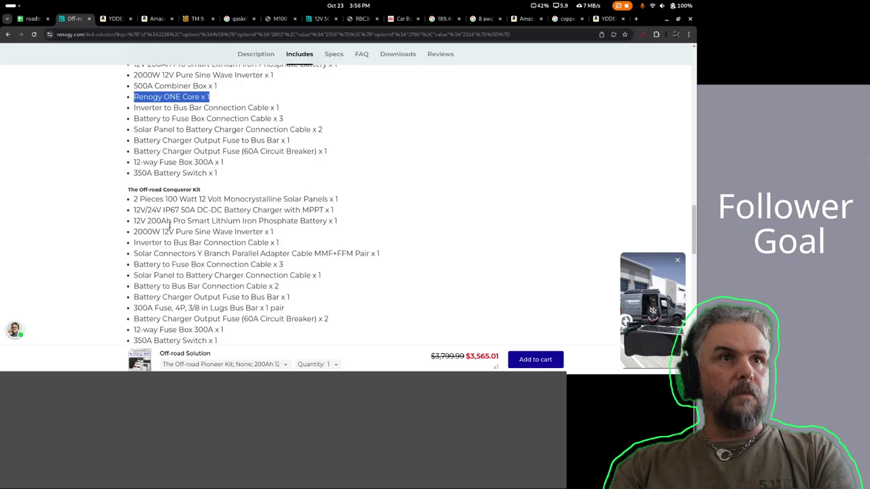
scroll(170, 225, down, 2)
scroll(159, 156, up, 5)
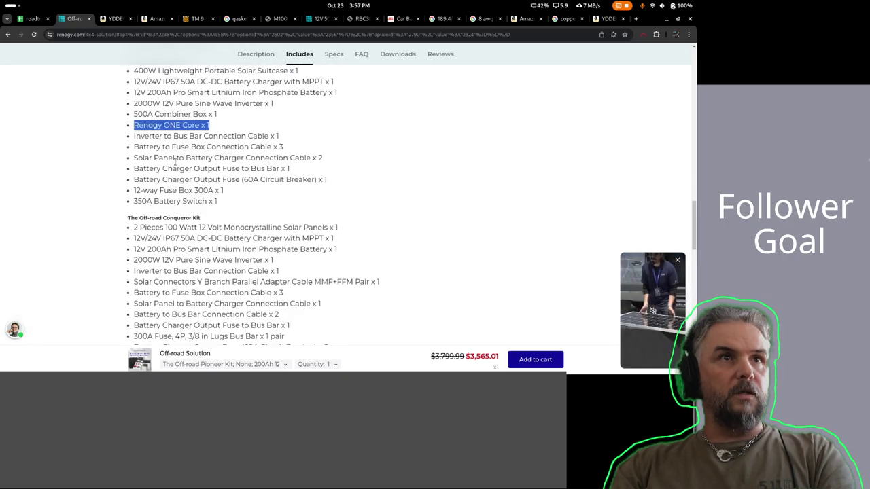
scroll(185, 204, up, 1)
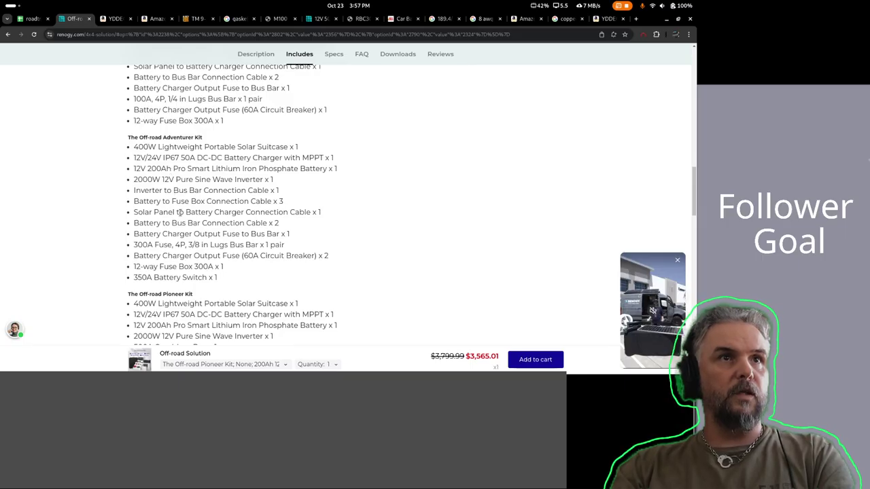
Compare the Pioneer Kit's package contents with its extra solar panel, battery, Renogy ONE and fuse cable options.
scroll(184, 157, up, 10)
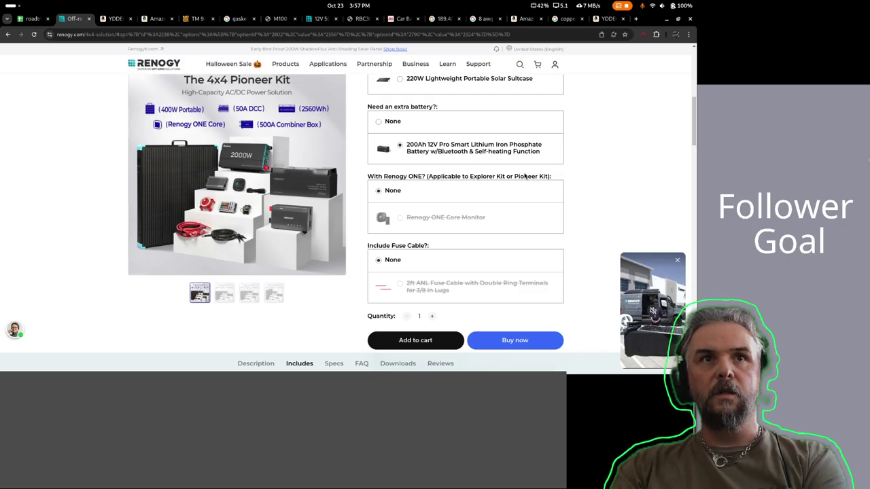
scroll(494, 198, down, 5)
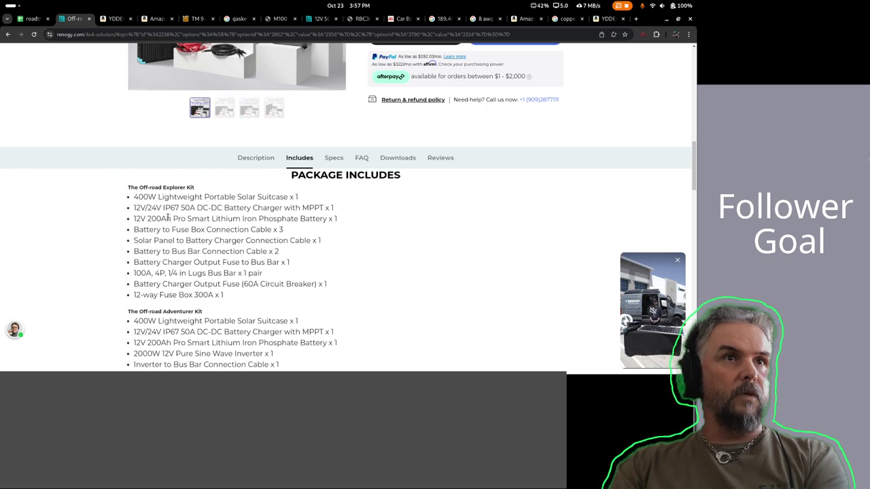
scroll(370, 253, down, 5)
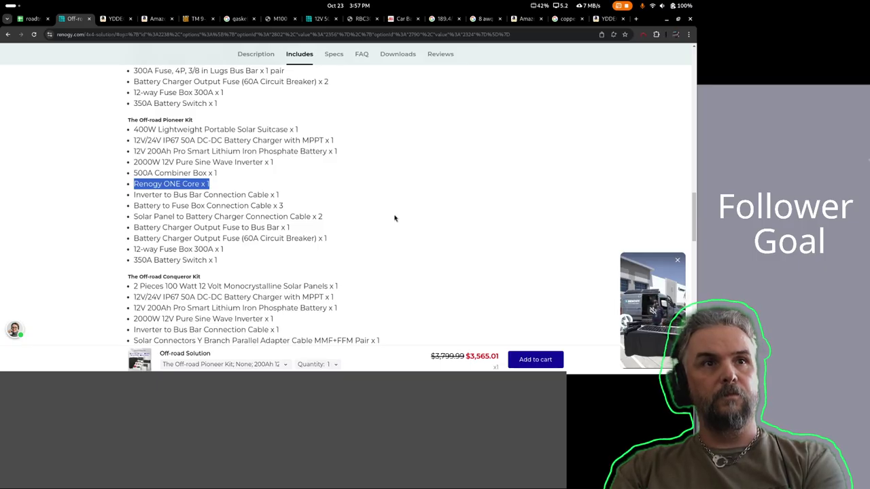
scroll(389, 235, up, 15)
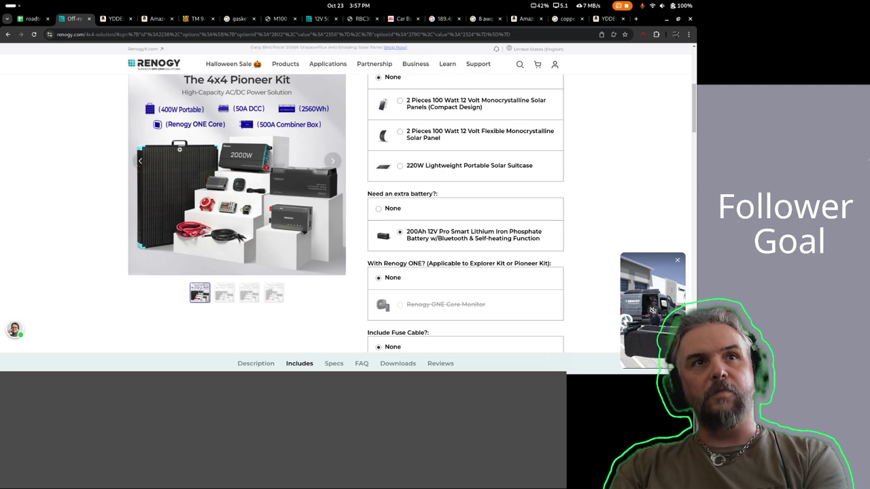
scroll(77, 198, up, 2)
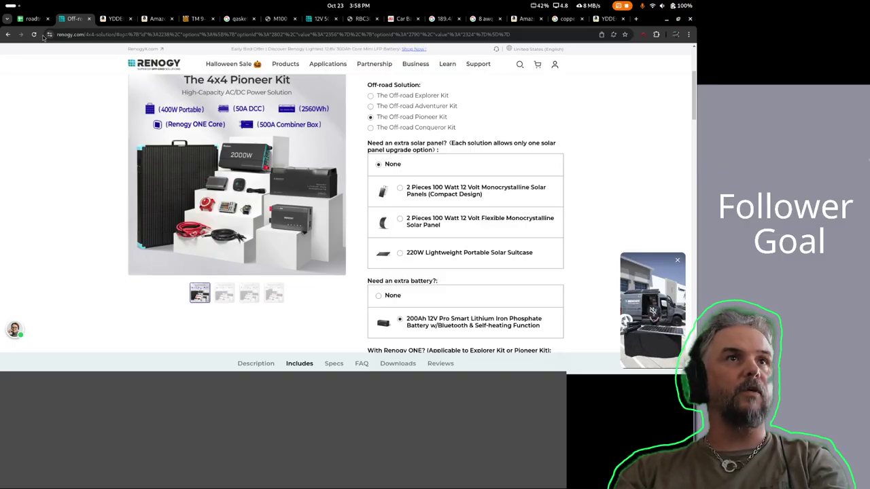
Open the M416 Trailer Receiver Tube Tongue Retrofit Kit link from the spreadsheet's hitch solutions sheet and view the product.
click(29, 19)
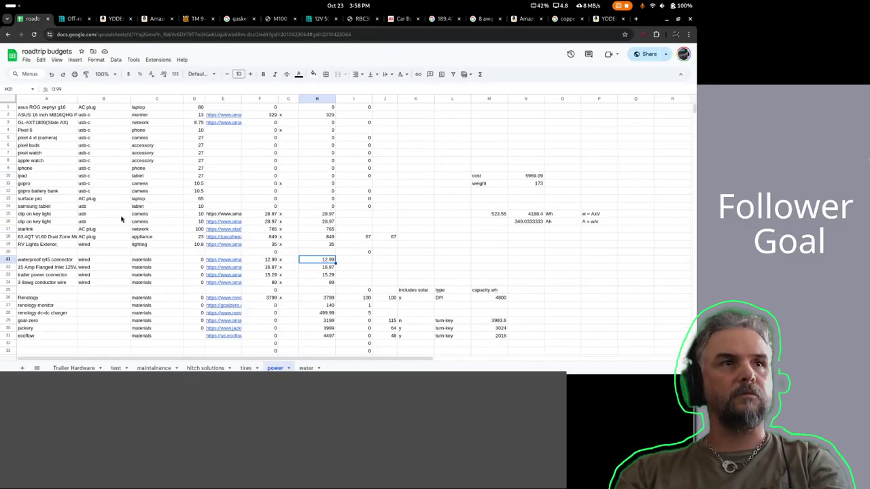
click(202, 368)
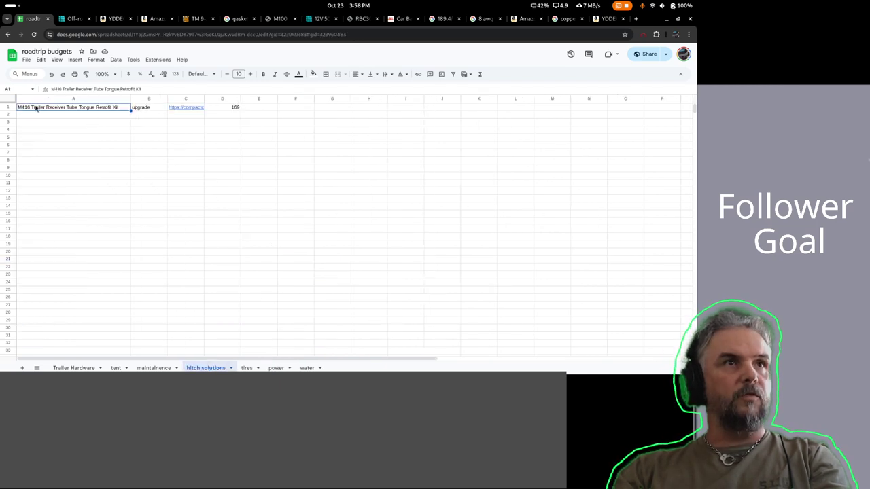
mouse_move(188, 107)
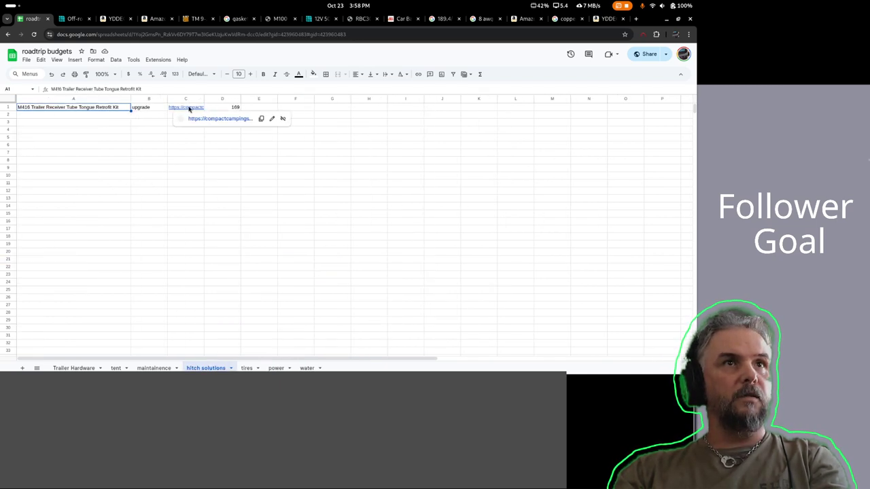
click(212, 119)
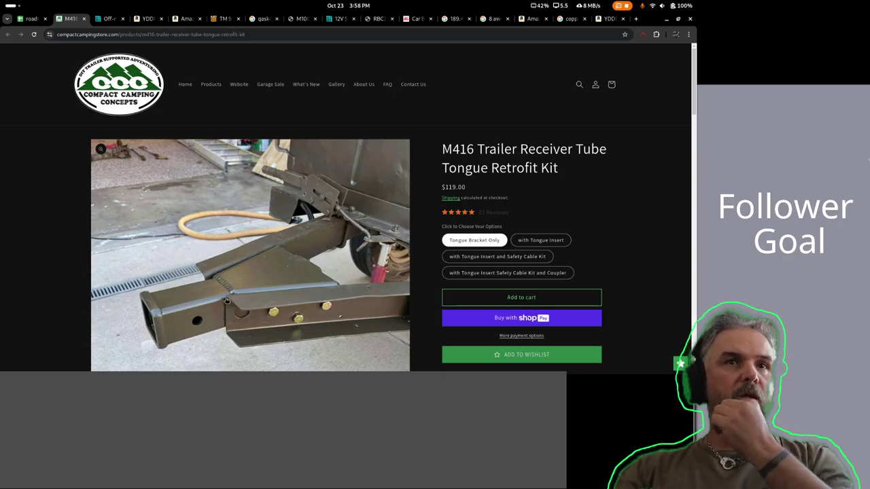
scroll(265, 255, down, 1)
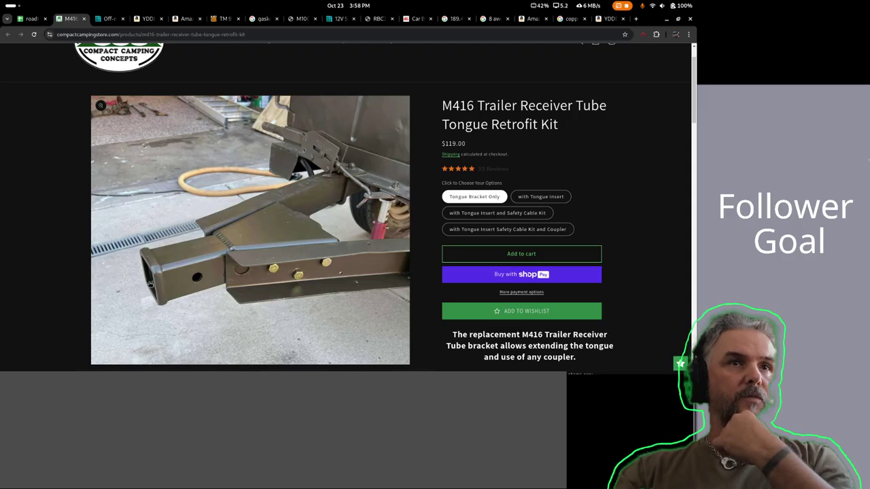
Search the web for "offroad trailer hitch" in a new browser tab.
click(635, 18)
text(of)
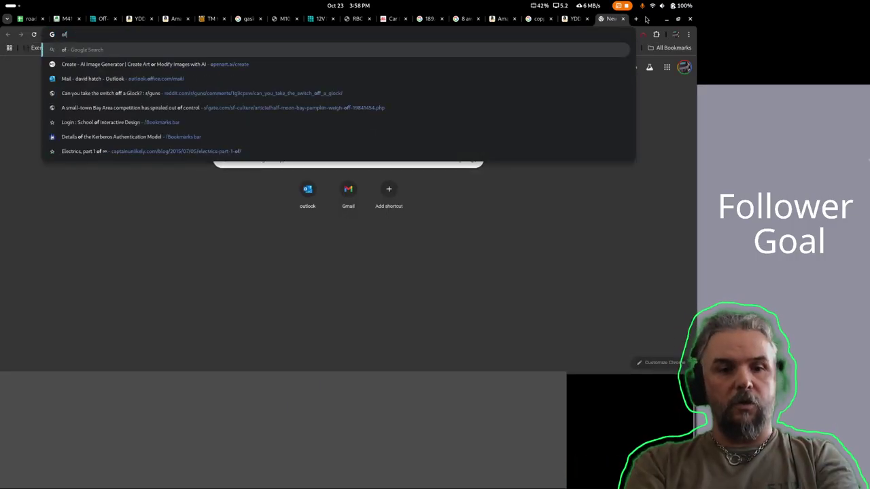
text(froad hit)
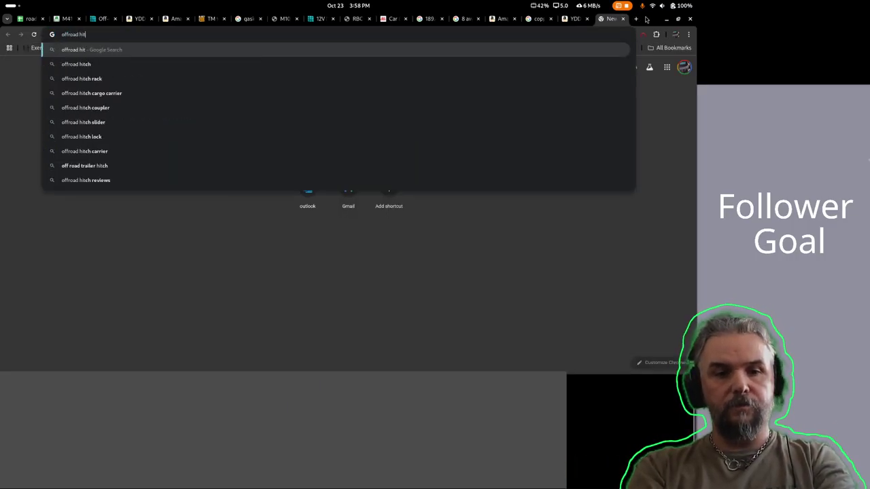
key(BackSpace)
key(BackSpace)
key(BackSpace)
text(tra)
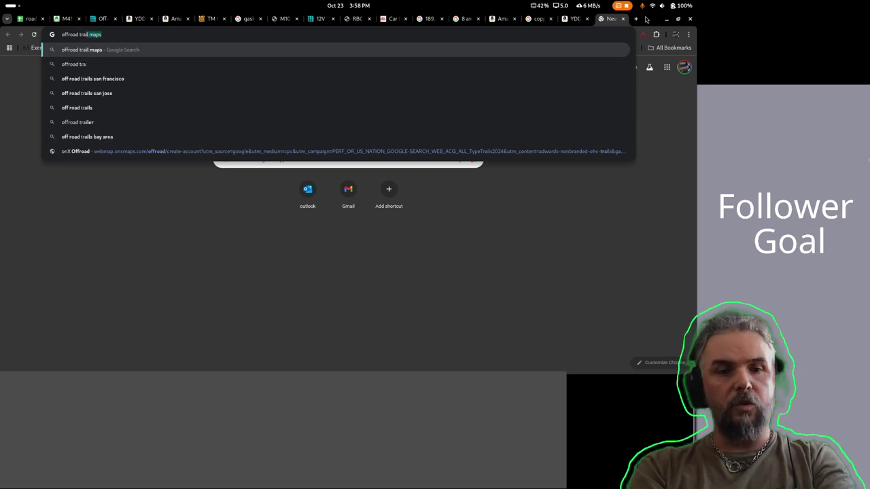
text(iler hitch)
key(Return)
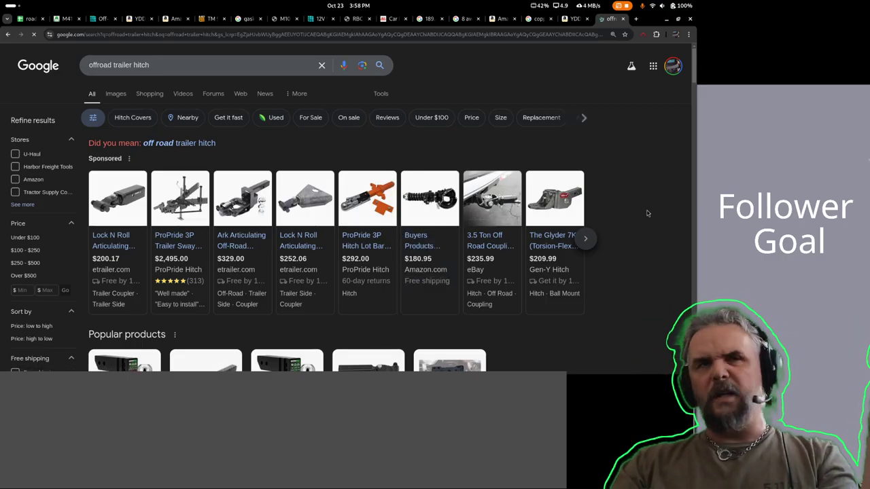
Open the Ark Articulating Off-Road Coupler for 2" Receivers from the sponsored results and look through its product images.
mouse_move(235, 212)
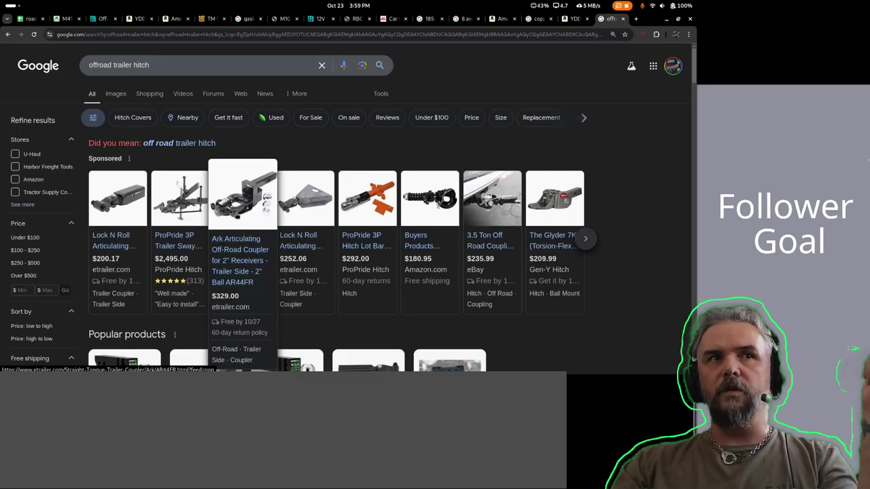
click(235, 216)
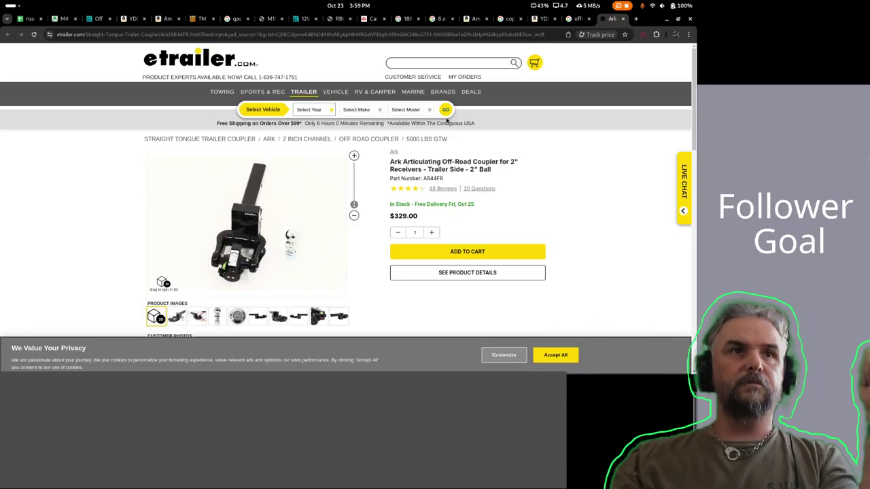
scroll(272, 204, down, 1)
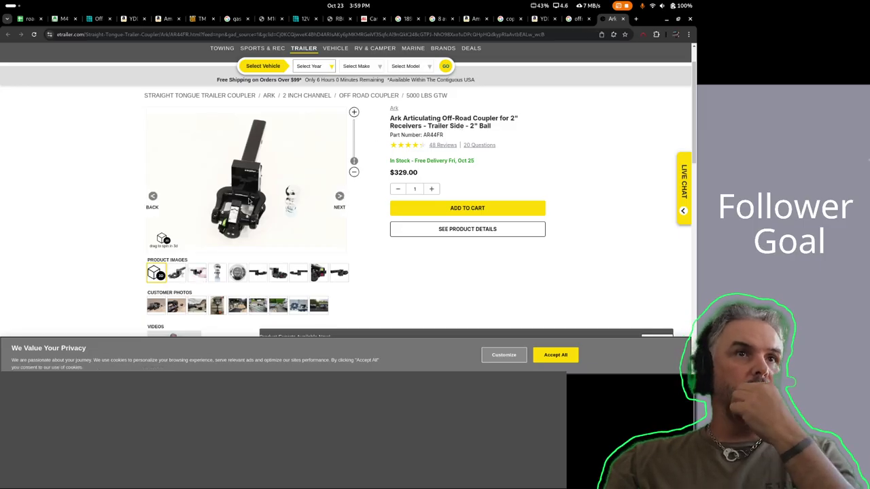
click(201, 274)
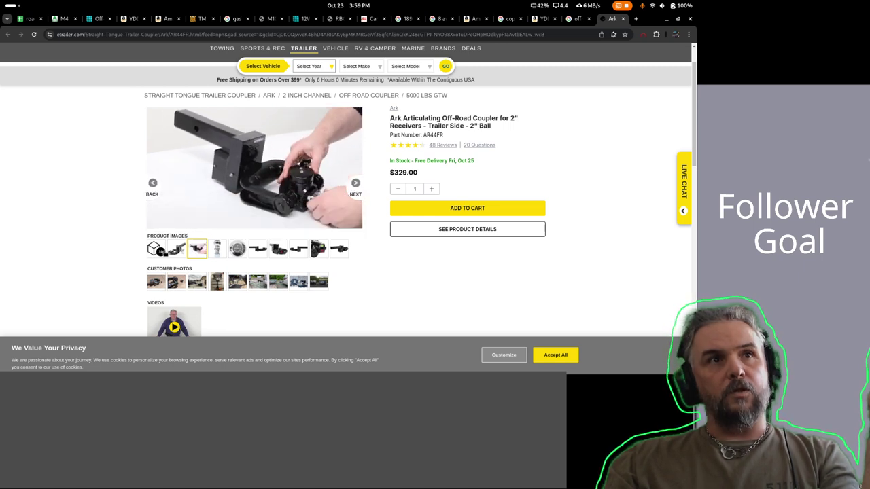
click(176, 249)
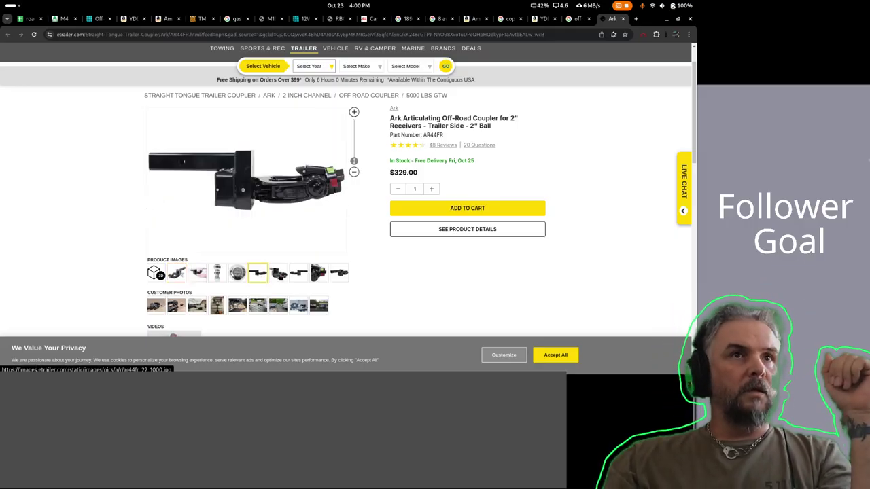
click(278, 273)
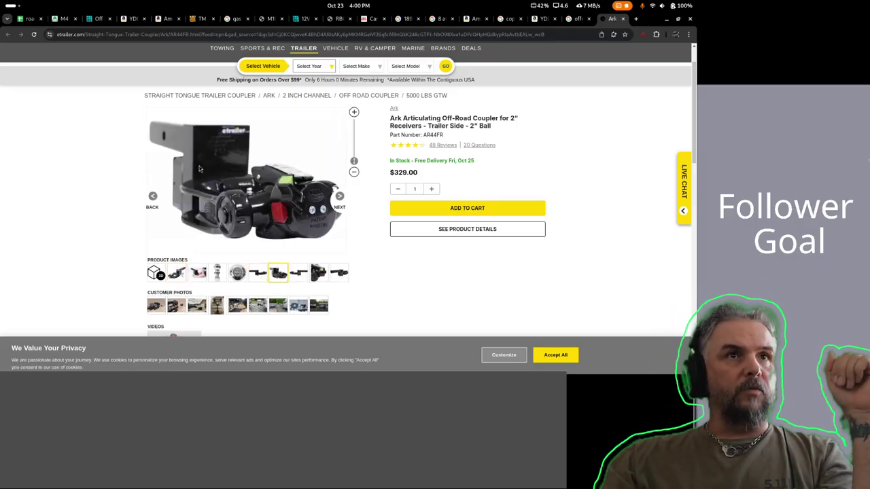
click(298, 274)
click(319, 273)
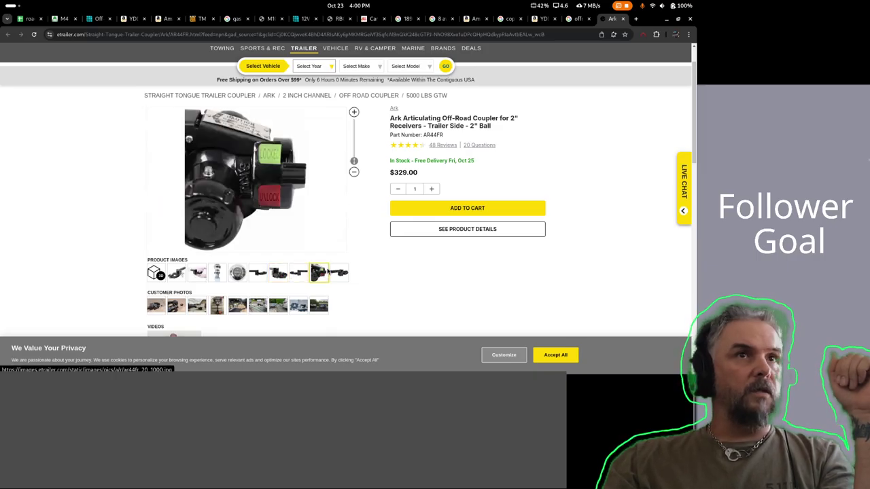
click(339, 274)
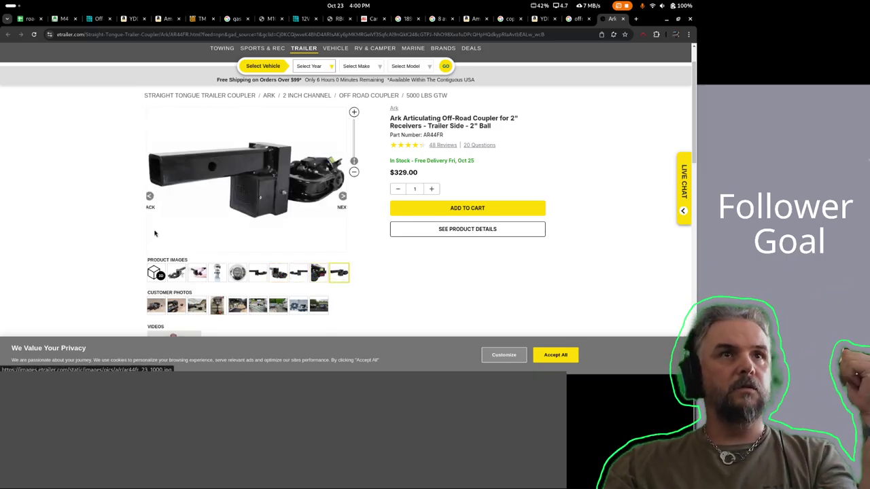
Play the Ark coupler's review video, skip ahead to the close-up demonstration, and pause it at about 1:29.
scroll(112, 228, down, 3)
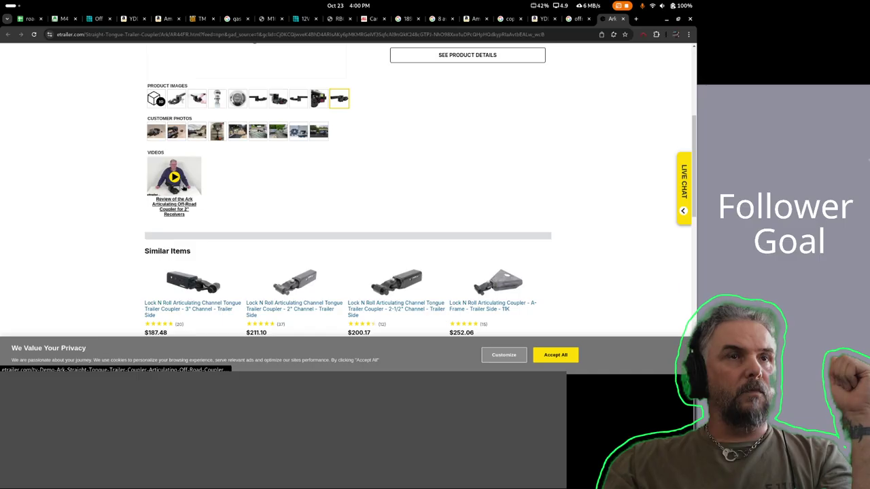
click(183, 187)
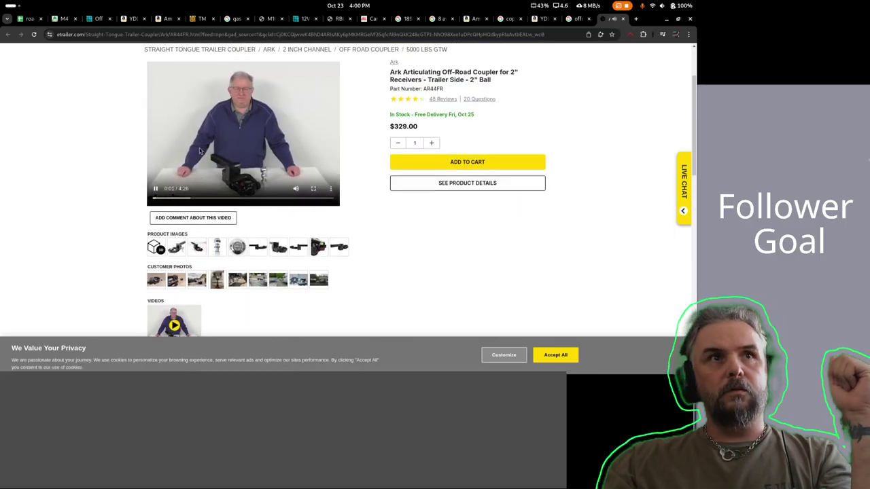
click(163, 197)
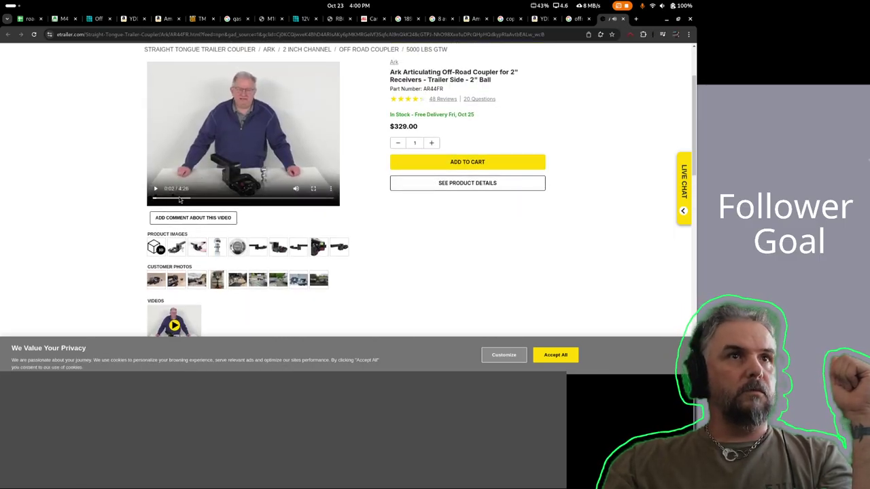
click(168, 168)
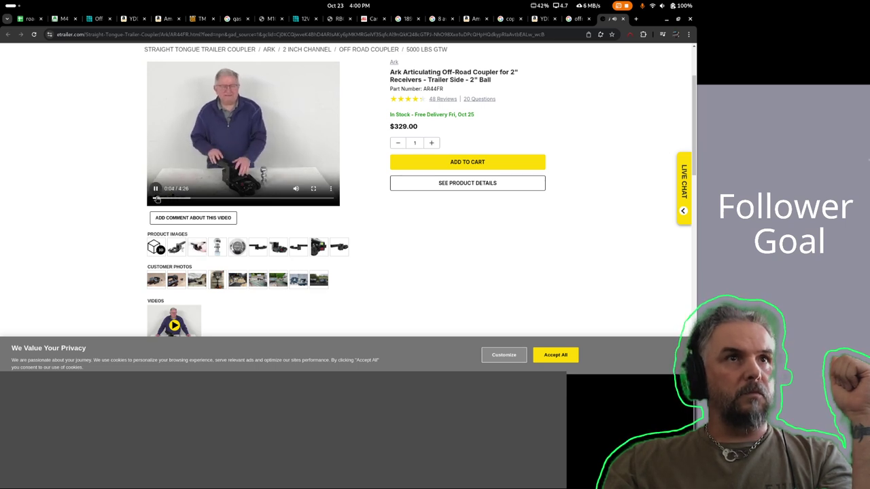
drag(166, 199, 209, 198)
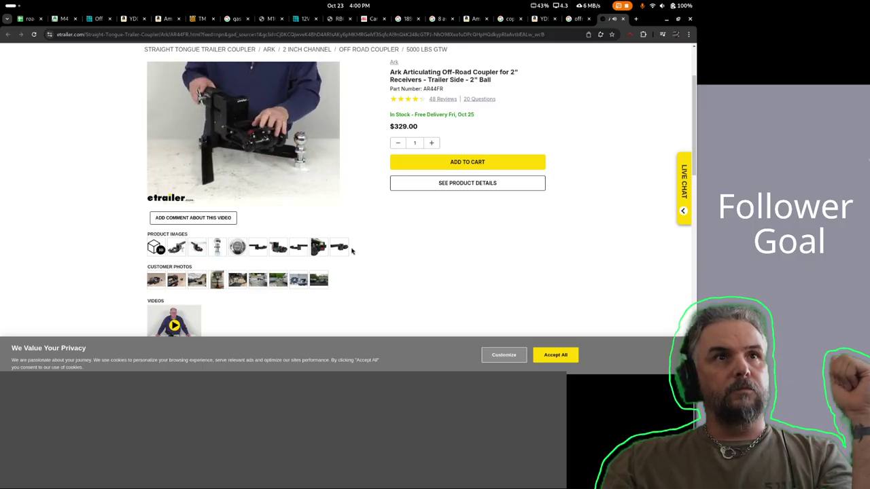
mouse_move(231, 152)
click(237, 121)
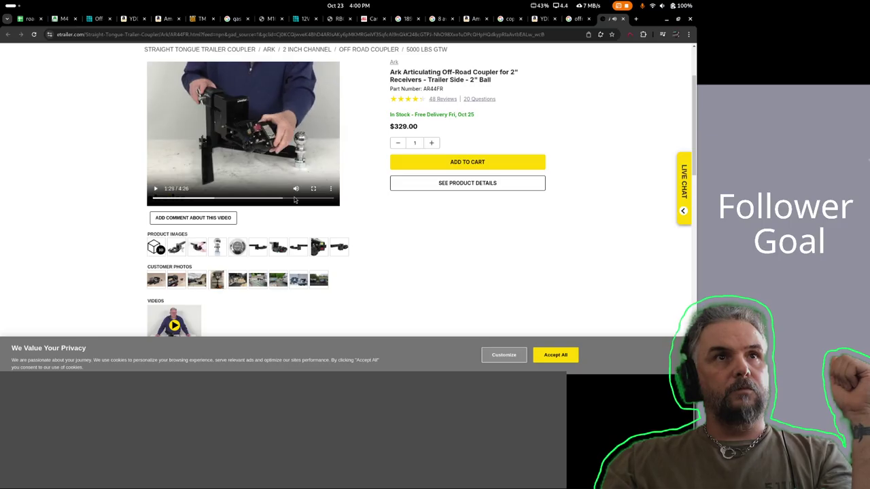
Copy "Ark Articulating Off-Road Coupler" from the product title, search the web for it, and browse the results.
scroll(450, 278, up, 3)
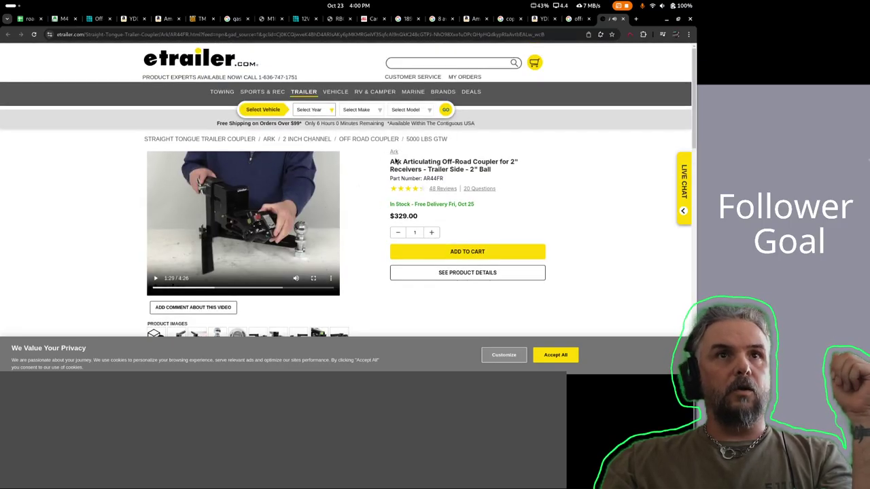
right_click(498, 163)
click(507, 168)
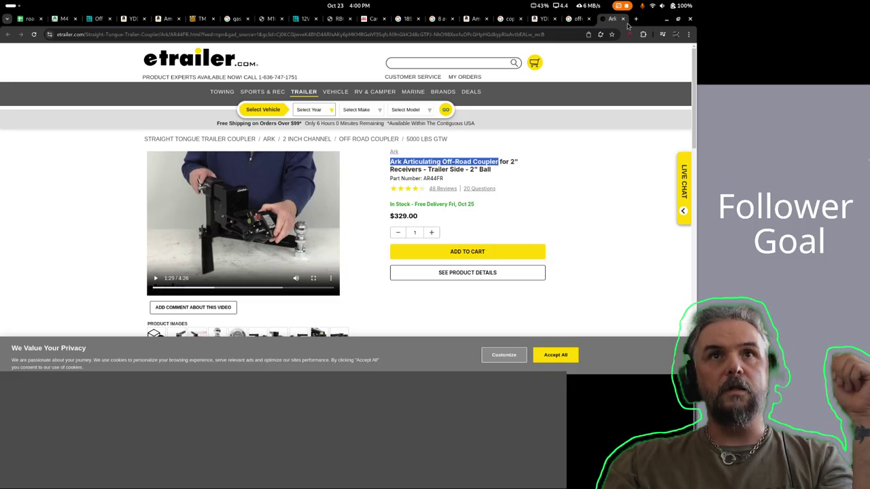
click(636, 18)
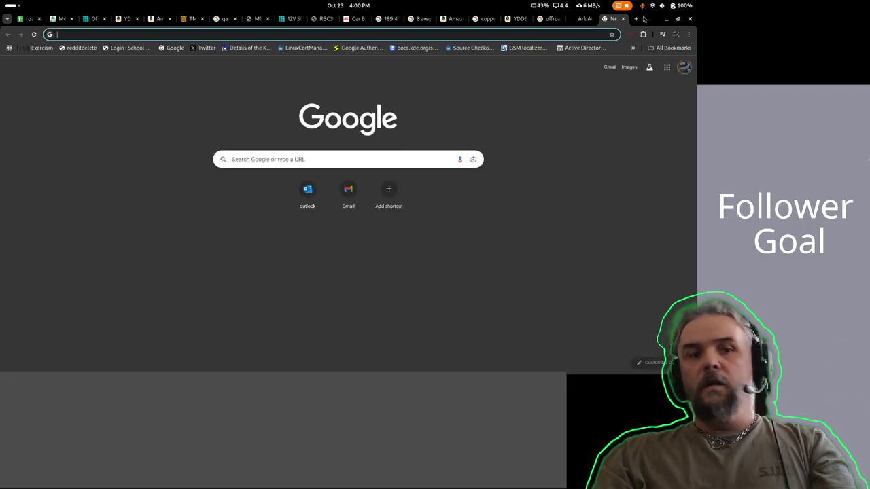
key(ctrl+v)
key(Return)
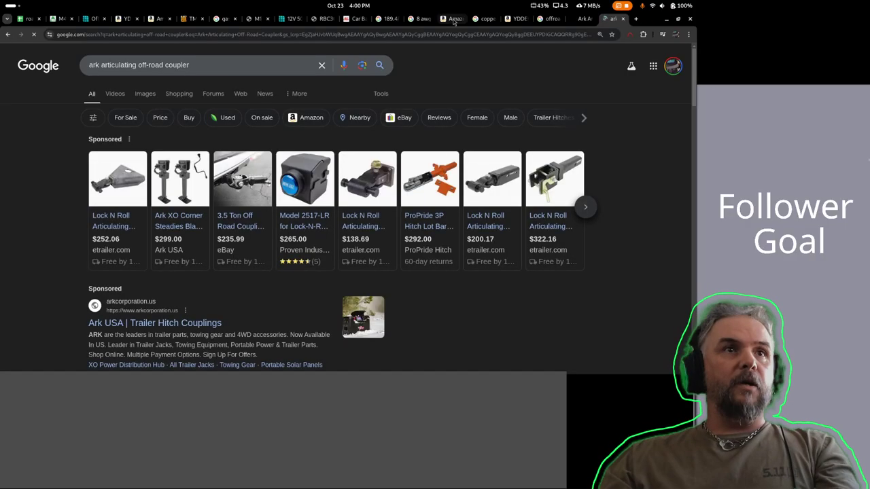
scroll(65, 224, down, 4)
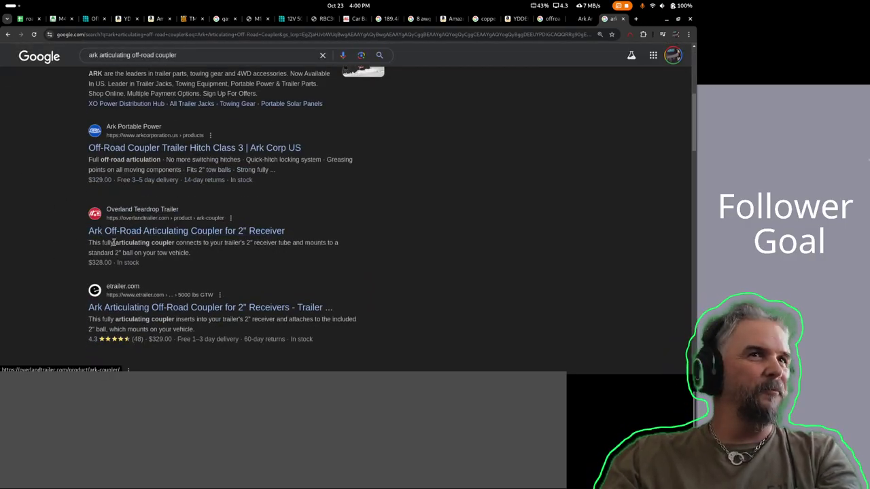
scroll(77, 238, down, 4)
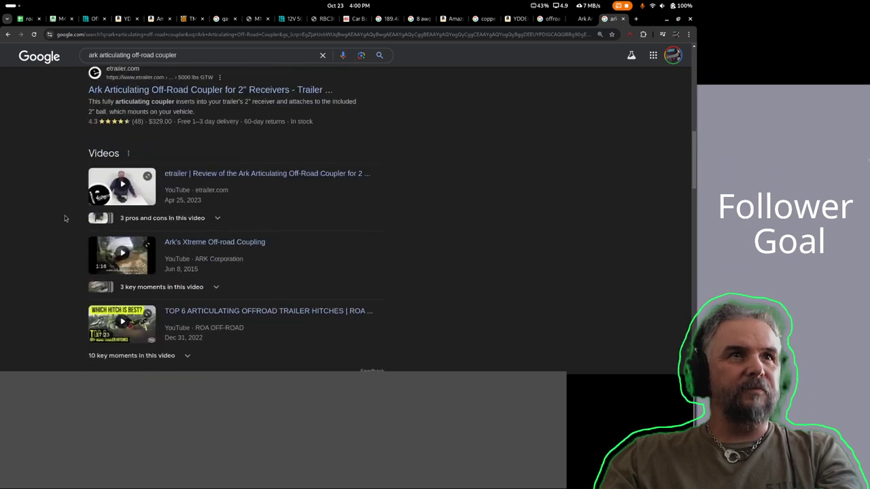
scroll(65, 218, down, 4)
scroll(64, 218, down, 4)
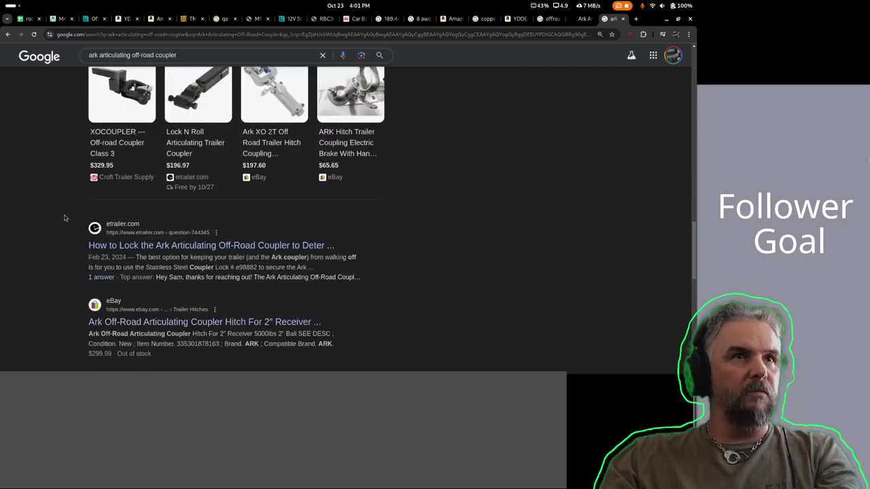
Open the Expedition Portal thread "ARK XO OFF ROAD COUPLER - CLASS 3" from the search results and read its posts about the coupler.
scroll(65, 218, down, 3)
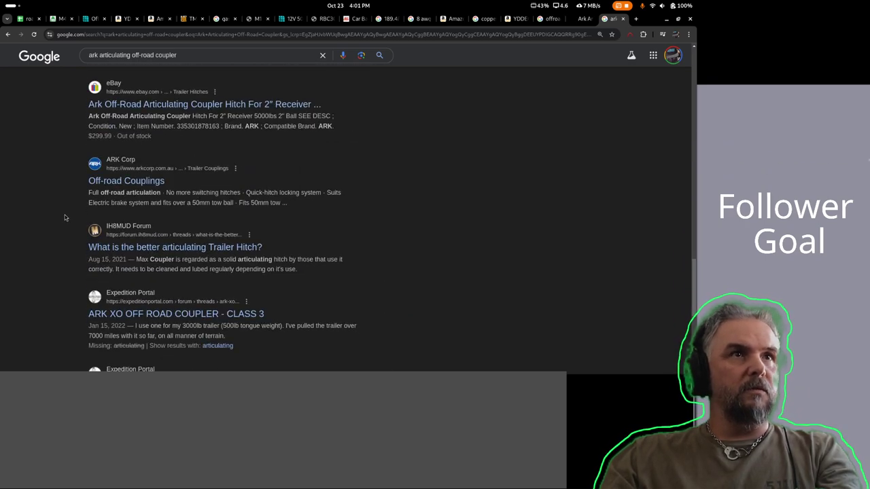
scroll(65, 218, down, 4)
scroll(66, 217, up, 1)
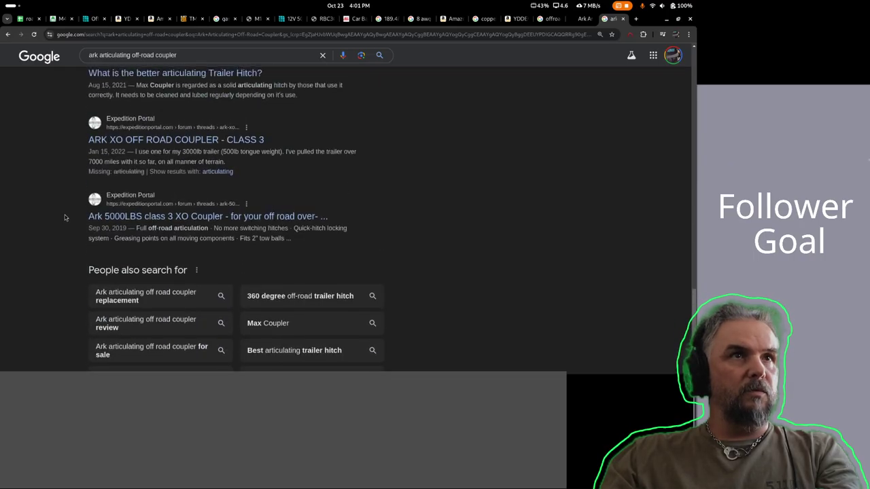
click(168, 140)
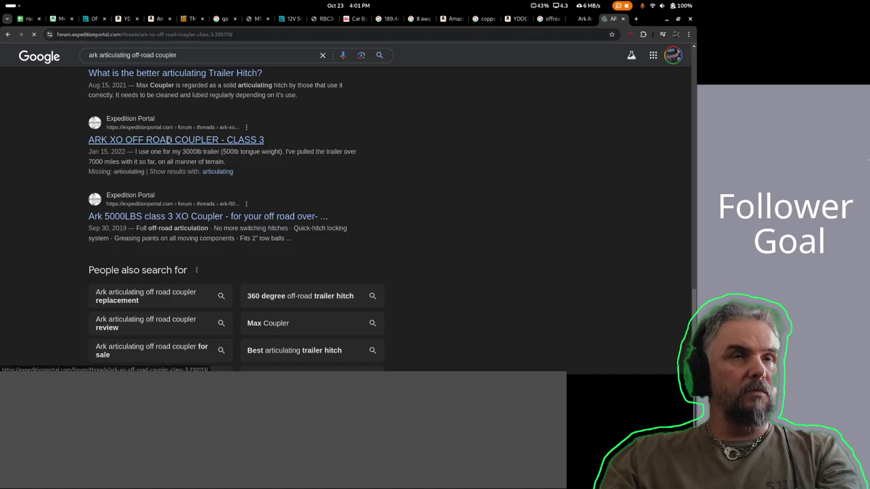
scroll(257, 208, down, 4)
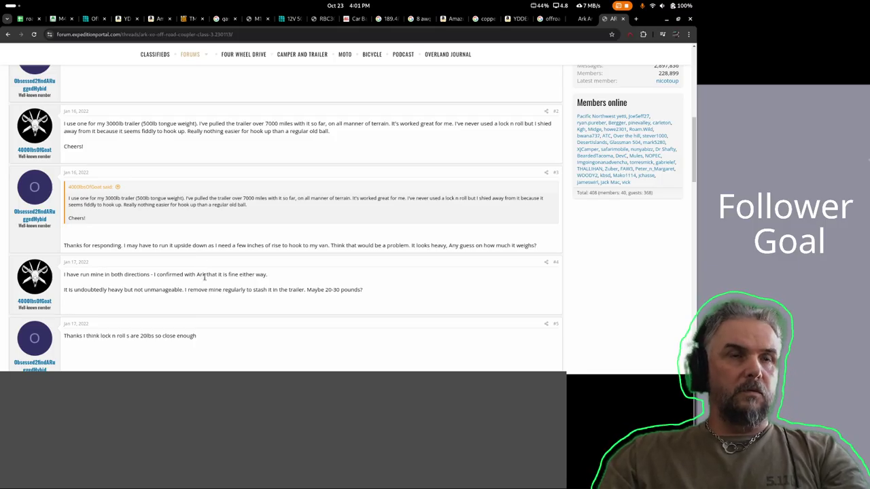
scroll(93, 250, up, 4)
scroll(141, 265, down, 2)
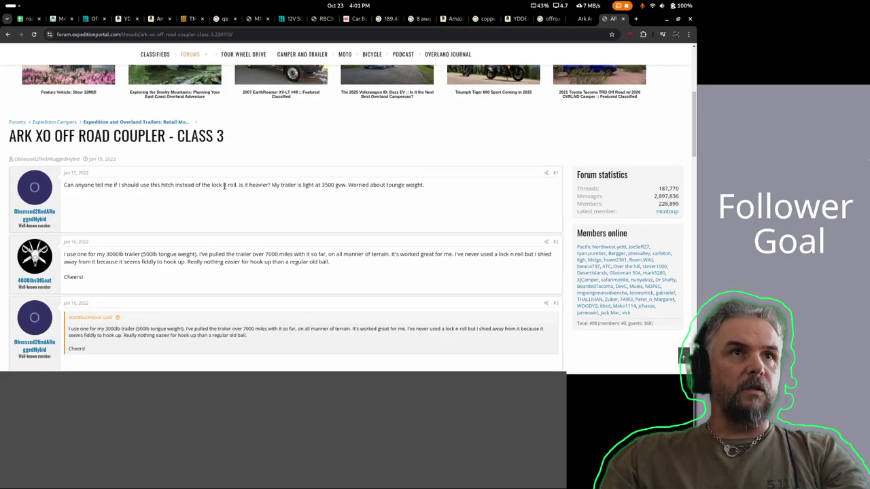
drag(224, 186, 239, 197)
click(278, 216)
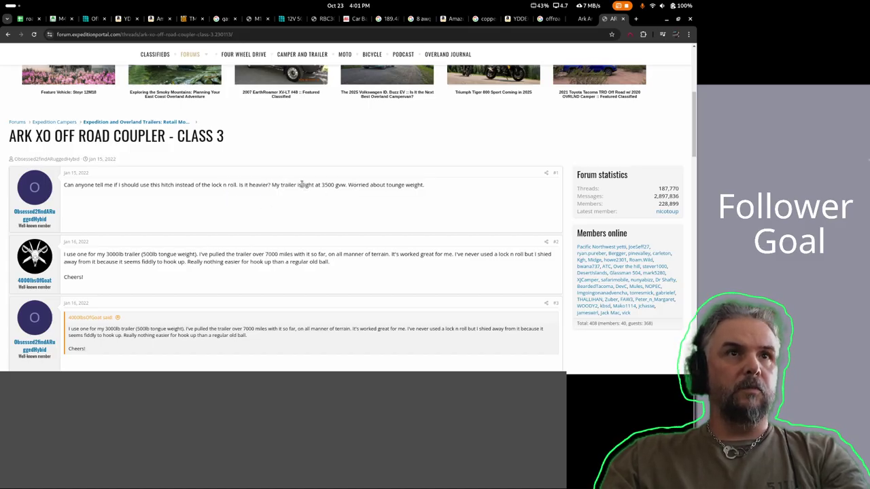
scroll(198, 188, down, 3)
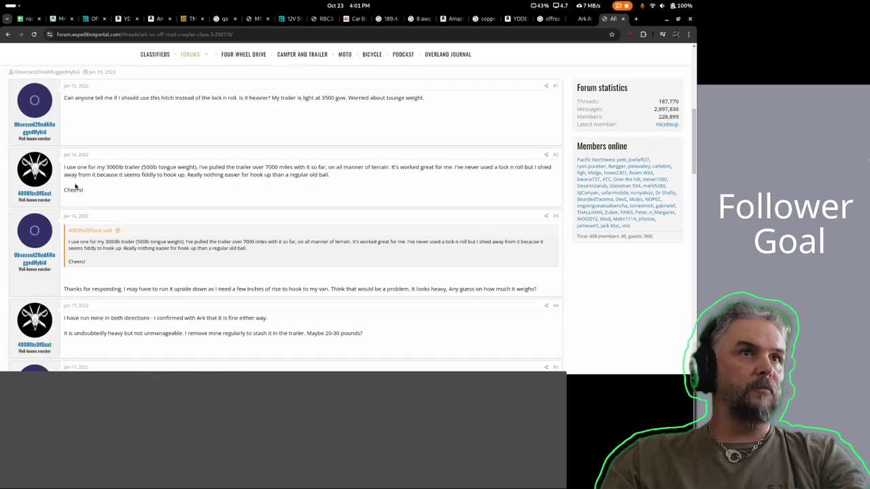
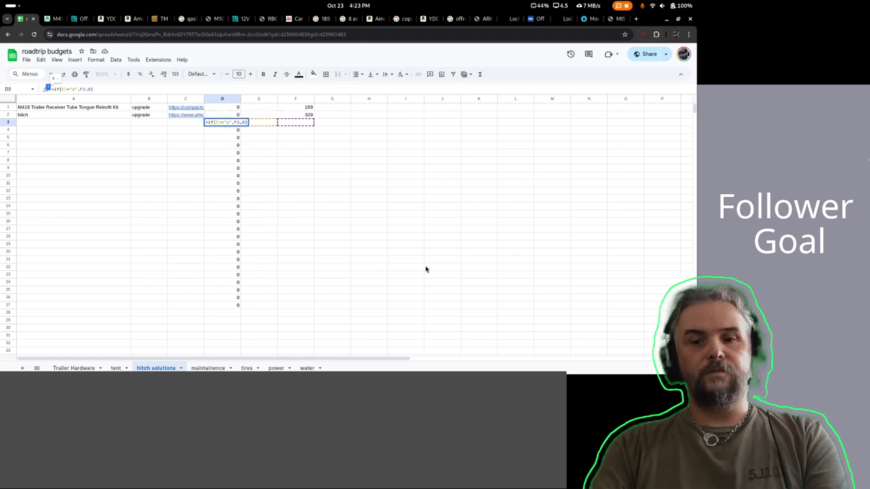
Change the formula in D3 of the hitch solutions sheet to =if(E3="x",F3,"") and fill it up to D1.
key(BackSpace)
text("")
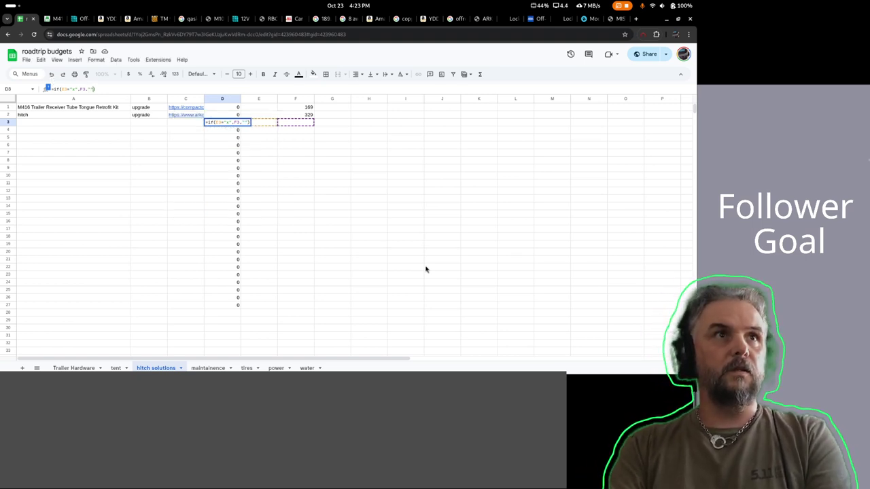
key(Return)
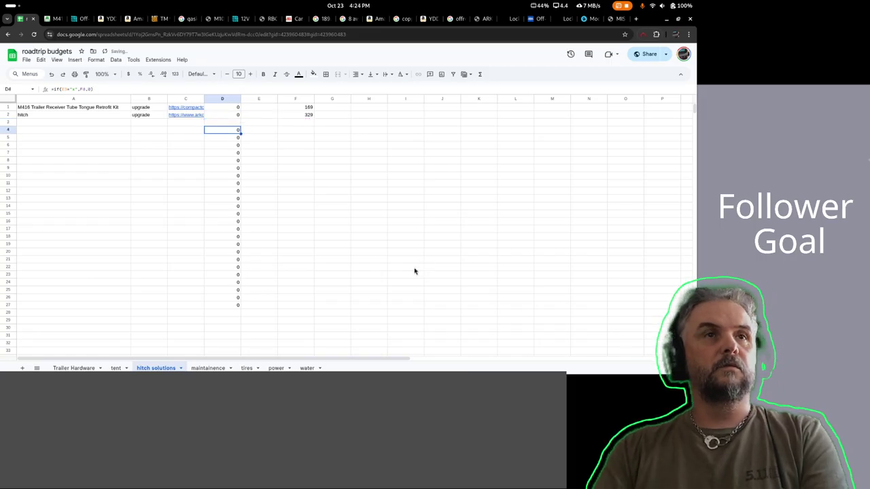
click(225, 114)
click(238, 122)
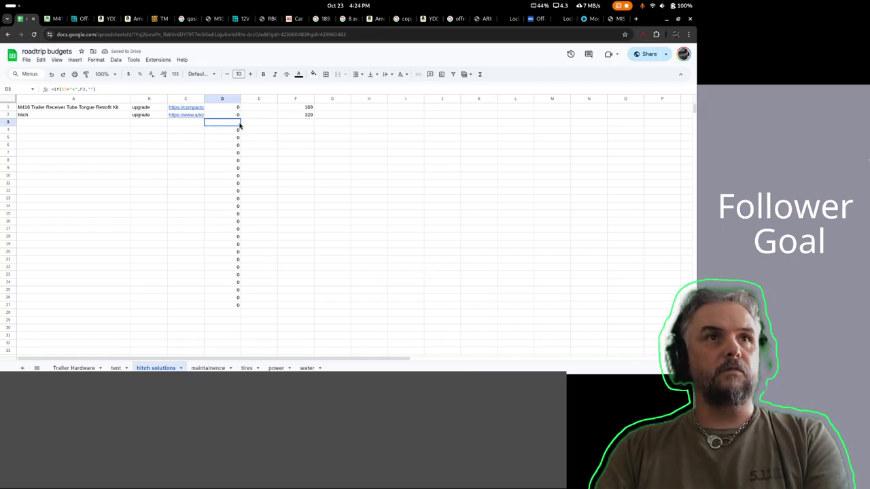
drag(240, 127, 238, 108)
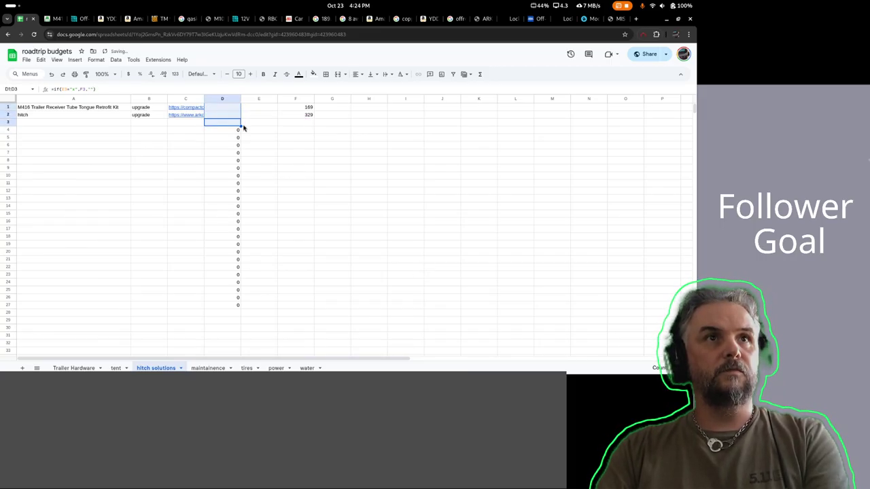
Check the copied formulas in D1:D3, and fill the formula from D3 down through D27.
click(229, 130)
click(229, 121)
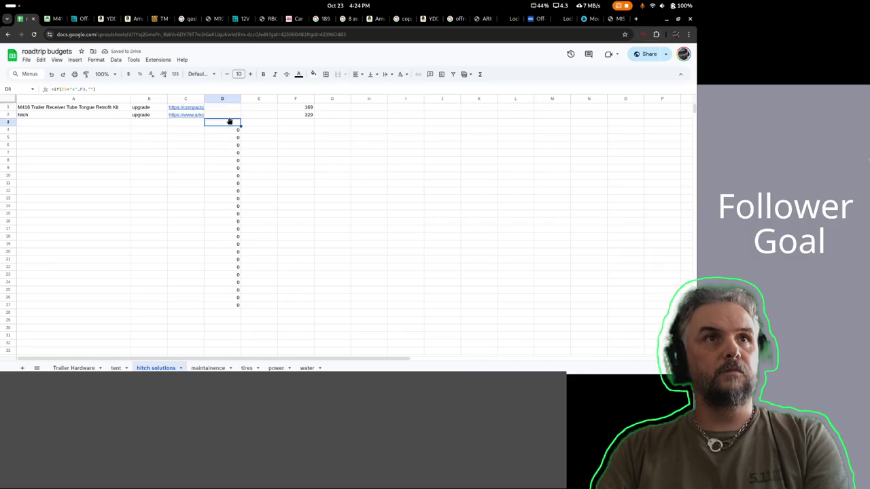
click(233, 114)
click(231, 109)
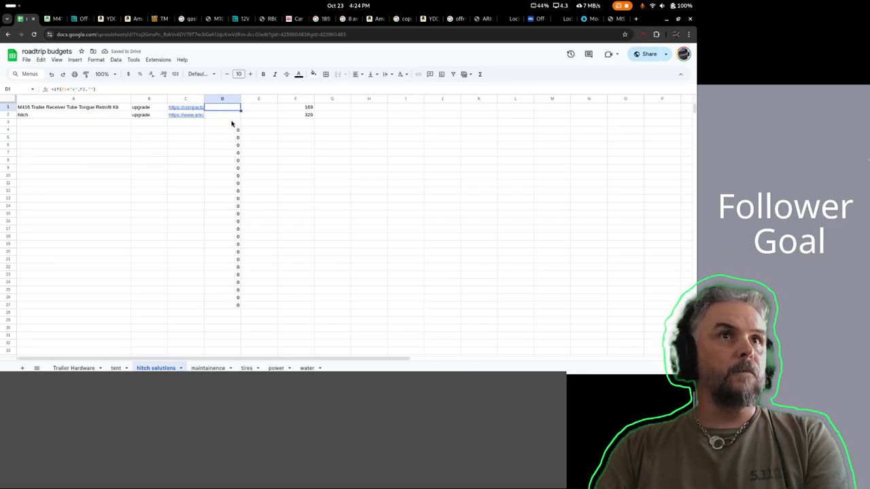
click(231, 124)
click(229, 117)
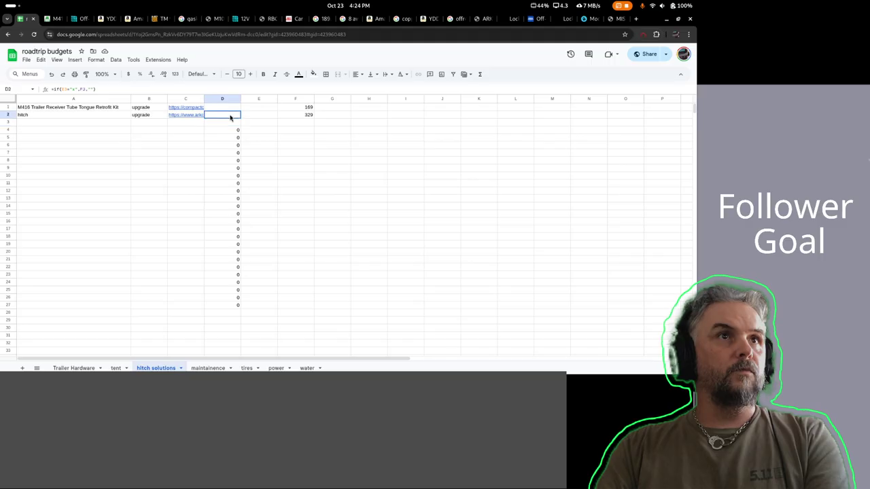
click(231, 122)
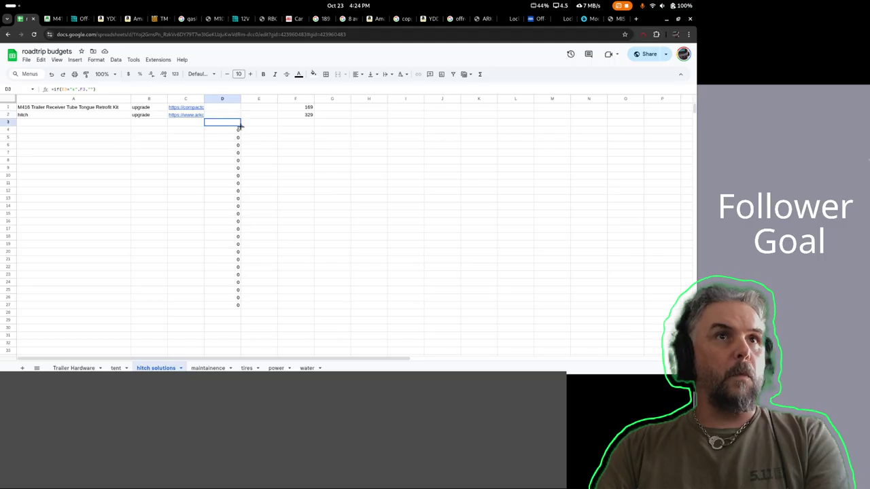
drag(241, 126, 252, 309)
click(288, 229)
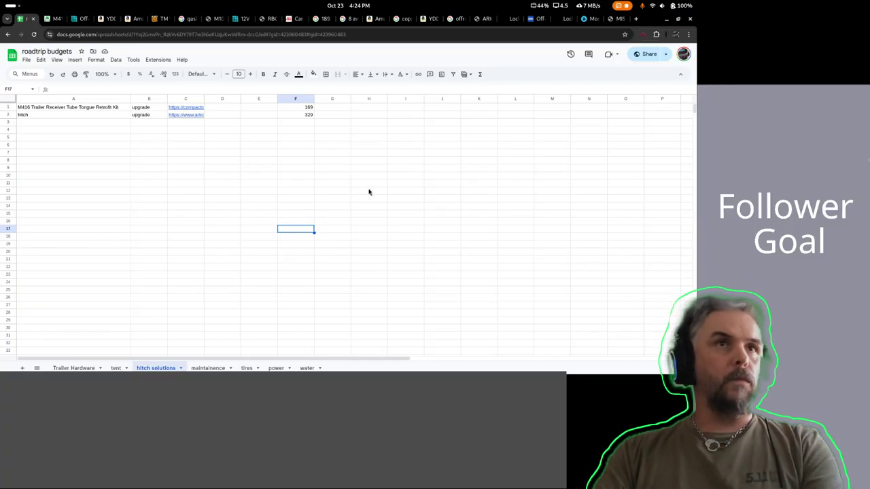
Mark the M416 retrofit kit and the hitch as selected by entering x in E1 and E2.
click(250, 109)
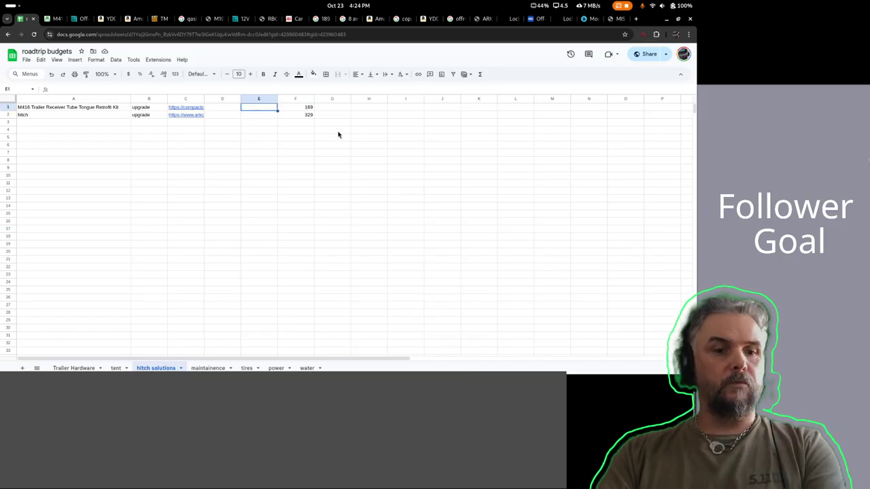
text(169 x)
key(Return)
text(x)
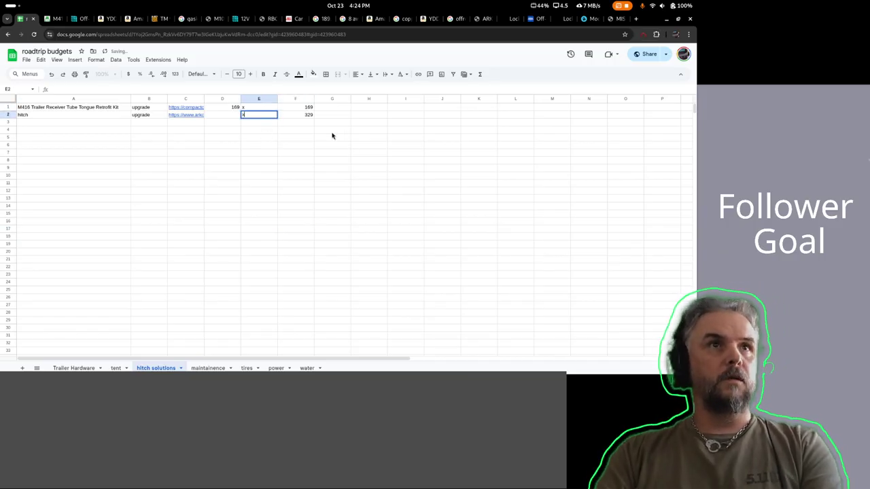
key(Return)
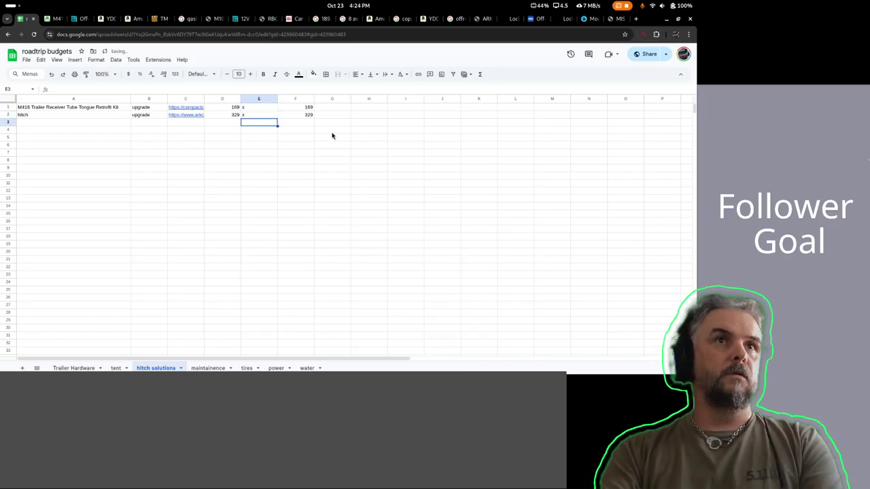
Enter a formula in I6 of the hitch solutions sheet that sums all of column D.
click(409, 145)
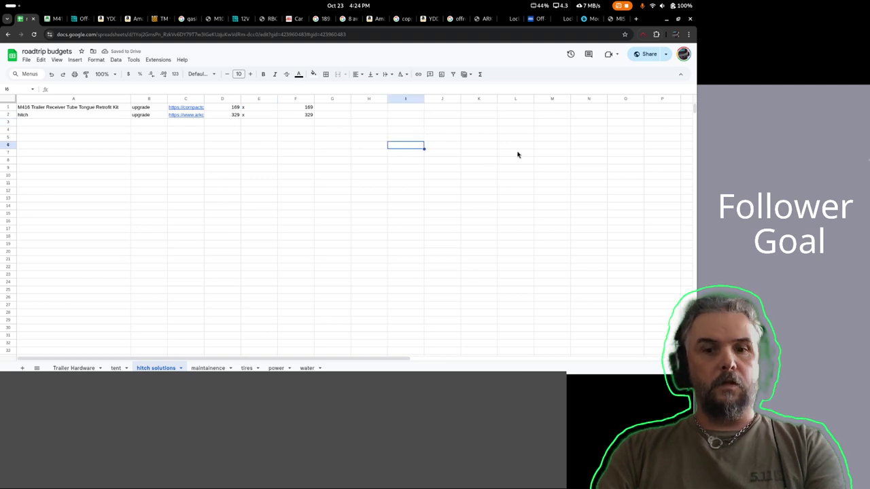
text(=)
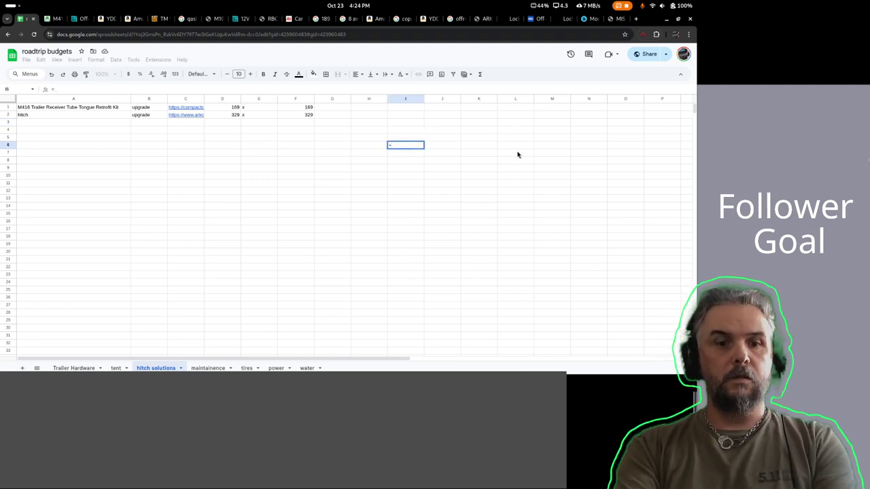
text(sum)
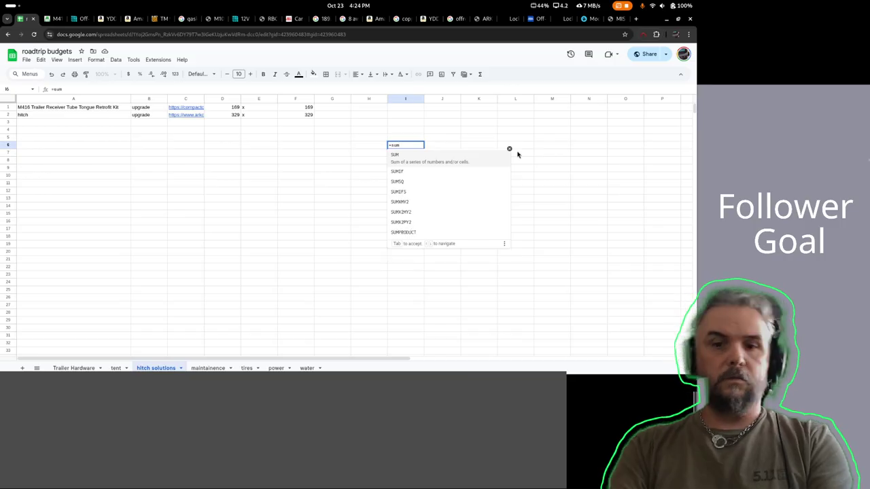
text(()
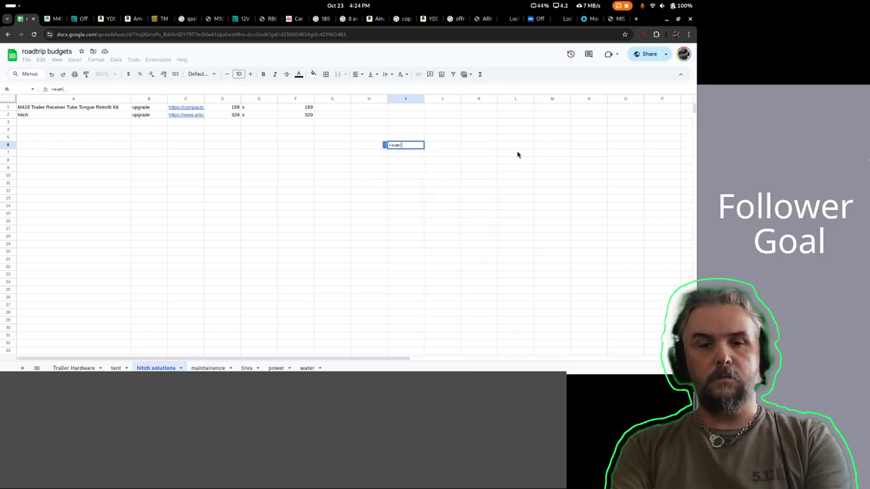
click(229, 100)
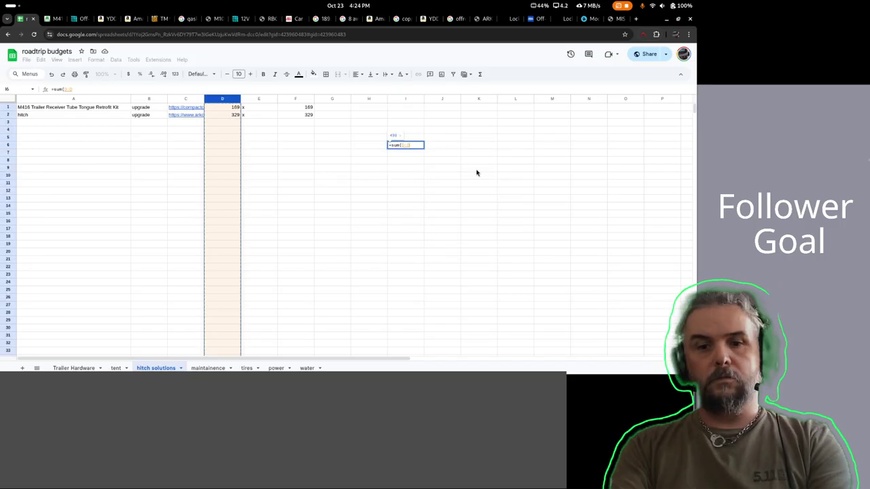
key(Return)
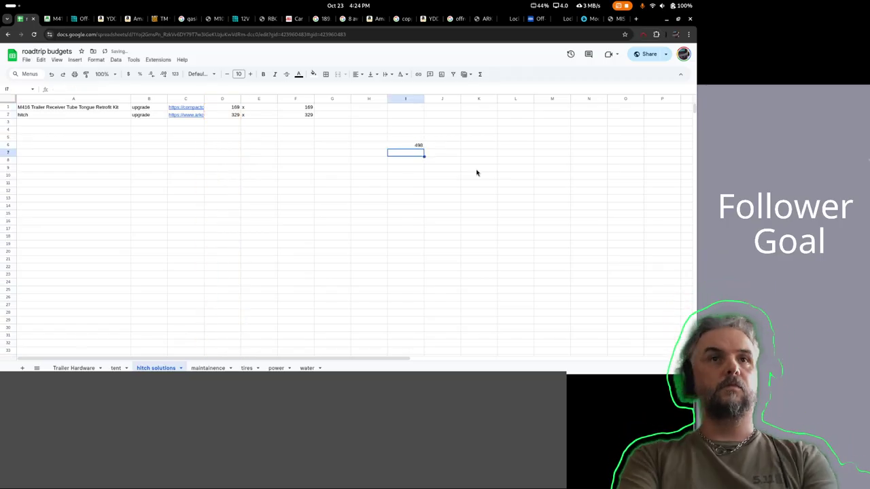
key(Up)
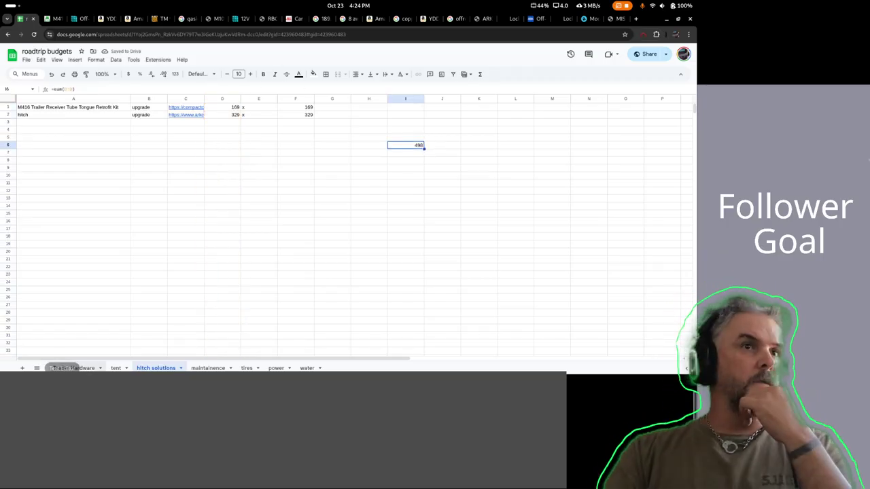
Add cell I6 of the hitch solutions sheet to the overall cost sum in A15 of the Trailer Hardware sheet.
click(67, 368)
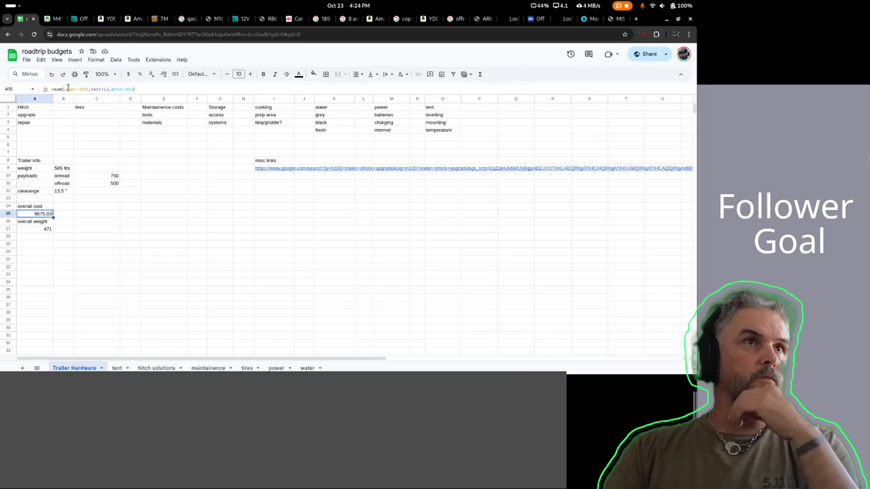
click(132, 89)
text(,)
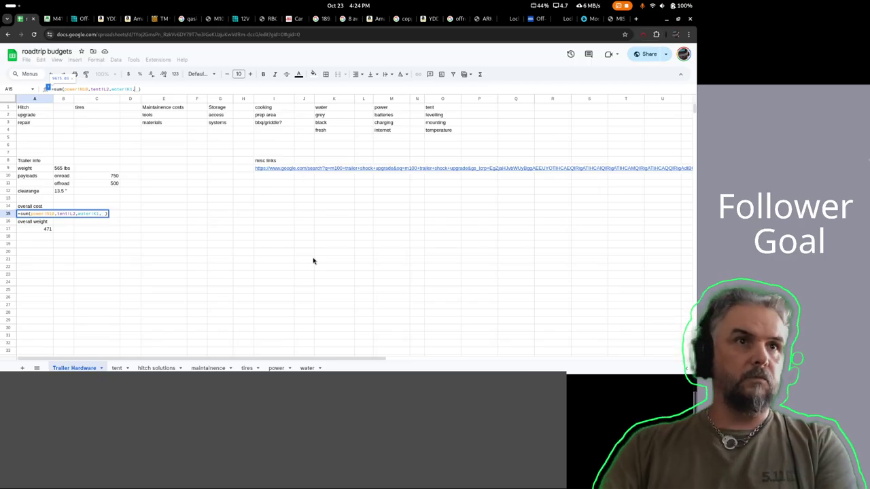
click(157, 368)
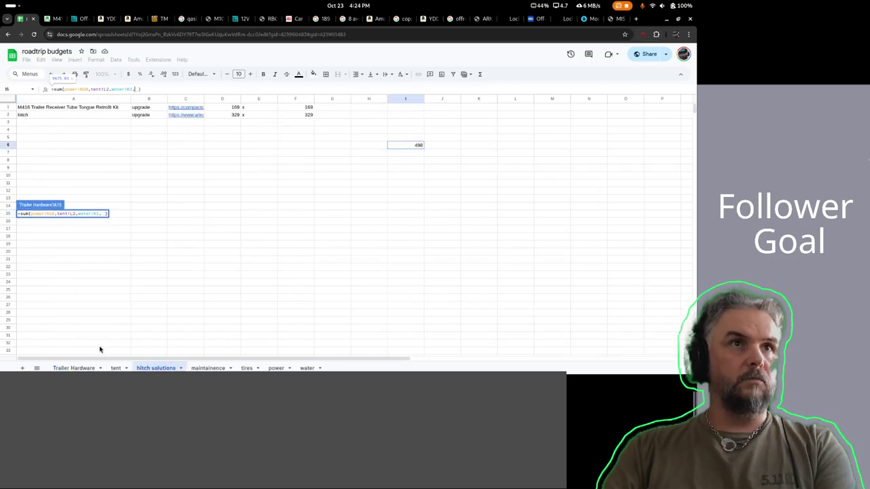
click(406, 147)
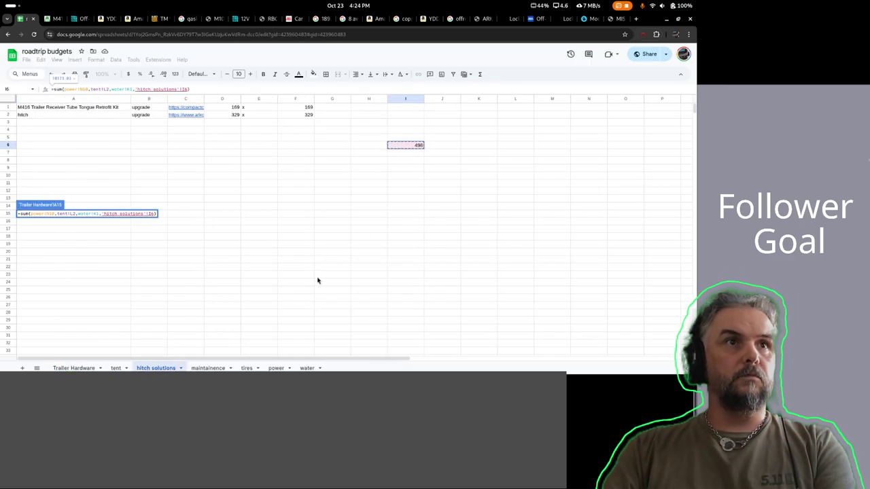
key(Return)
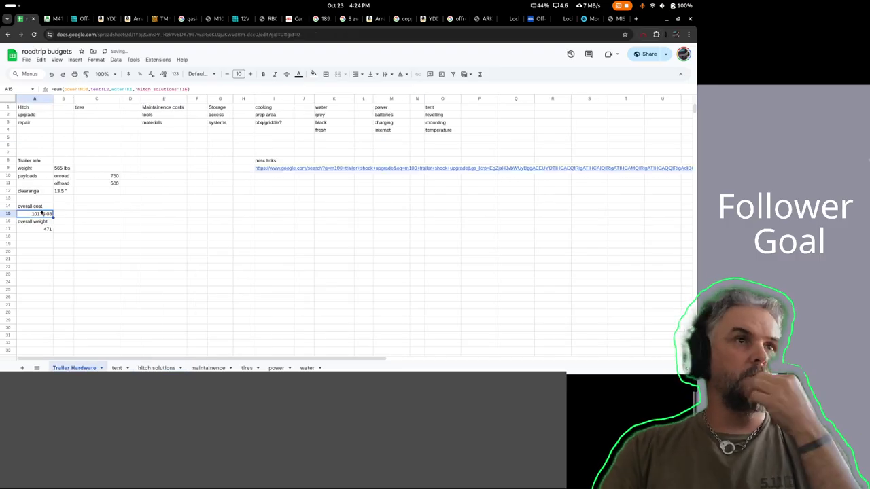
Check the overall weight formula in A17 and the tent sheet's cost and weight layout, ending on the hitch solutions sheet.
click(38, 231)
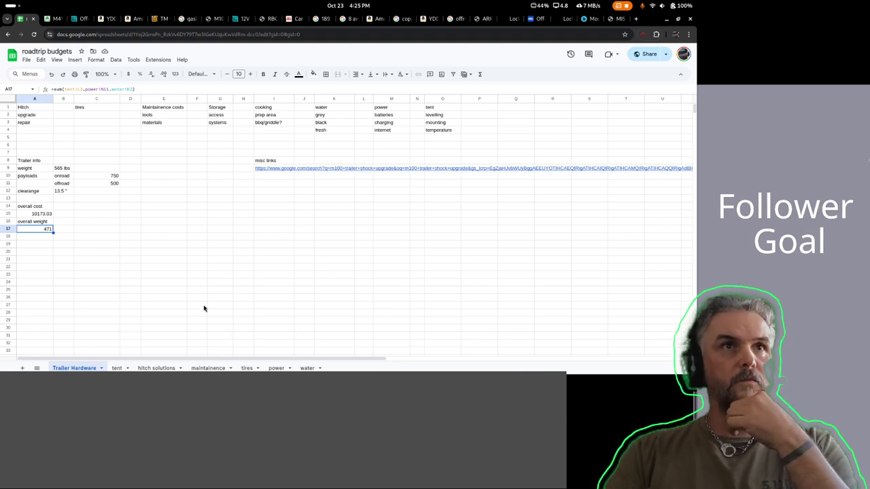
click(116, 368)
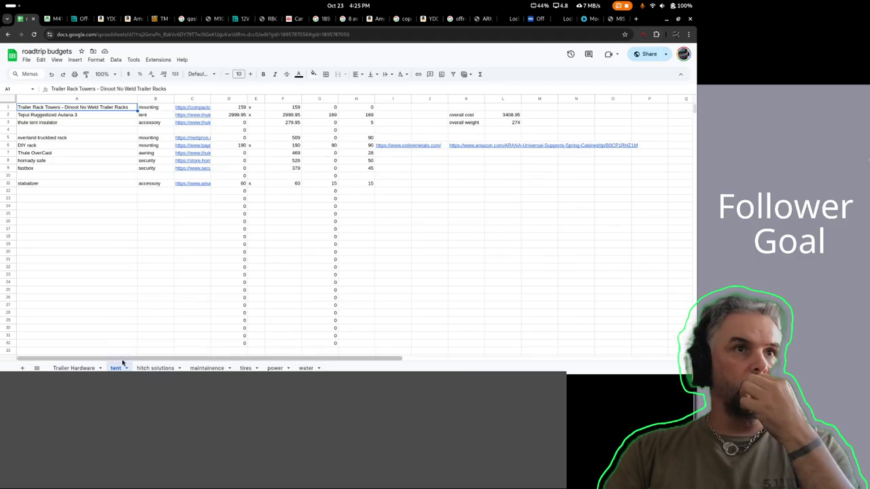
click(151, 369)
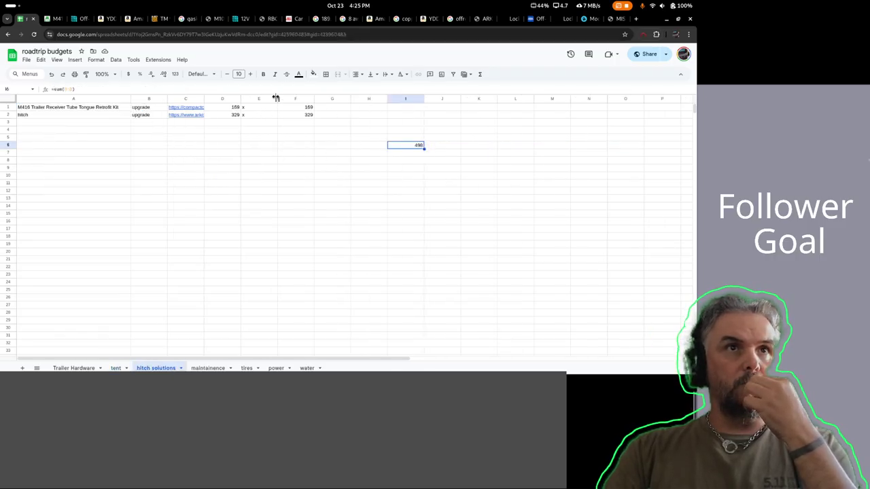
Narrow column E in the hitch solutions sheet to tighten up the x marks.
drag(277, 98, 260, 99)
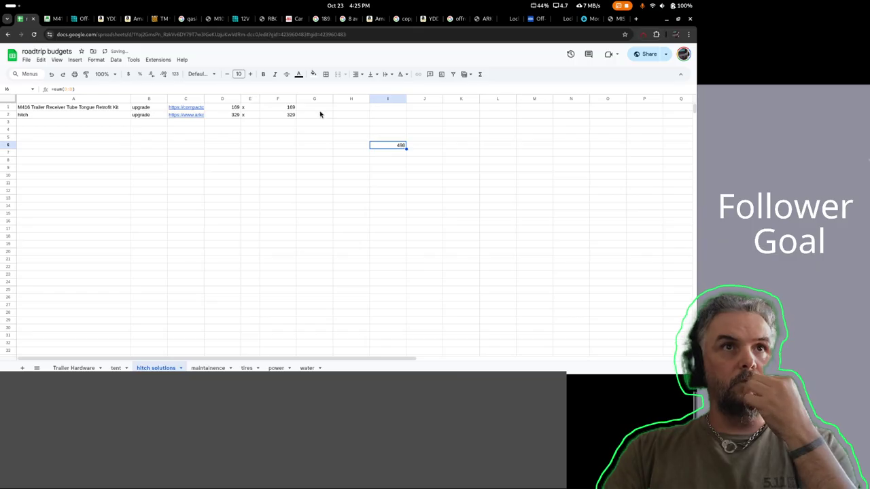
click(342, 110)
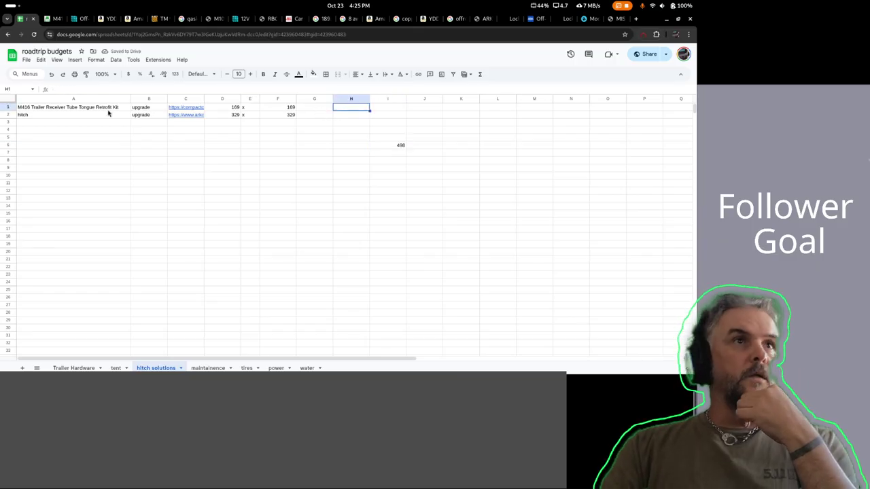
Open the M416 retrofit kit's product page from the link in C1 and read through its purchase options.
click(182, 108)
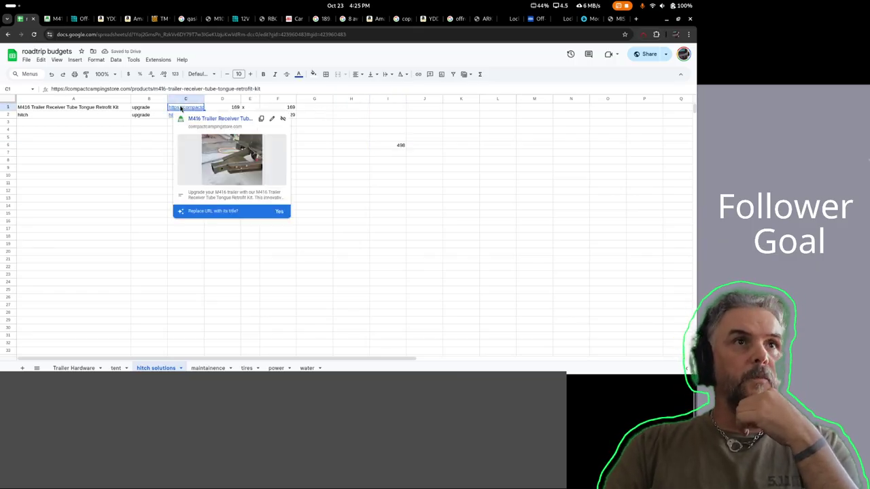
click(188, 117)
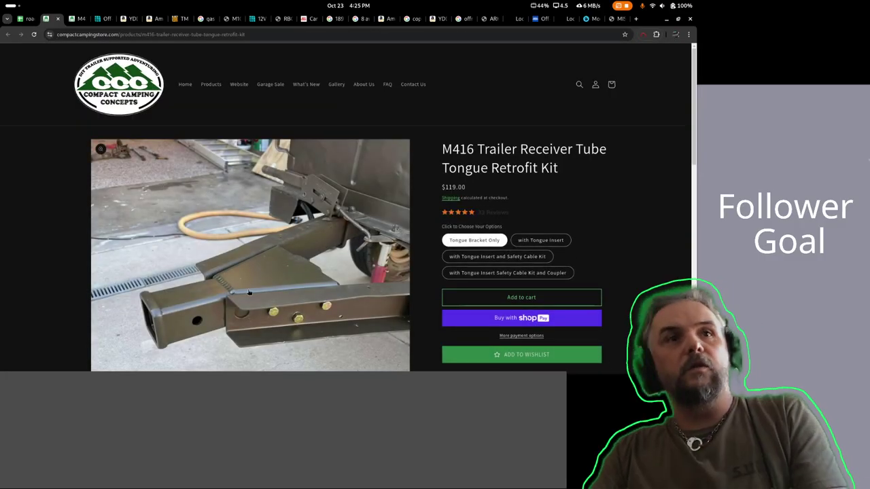
scroll(465, 210, down, 6)
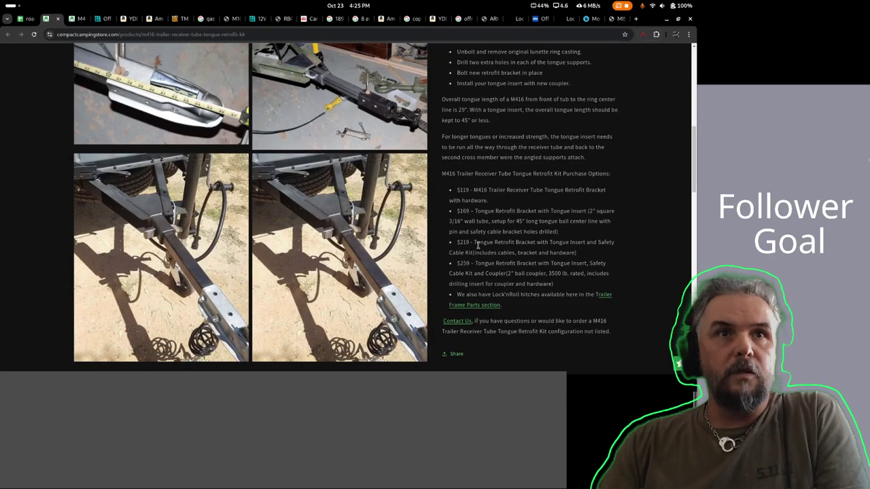
scroll(495, 197, down, 3)
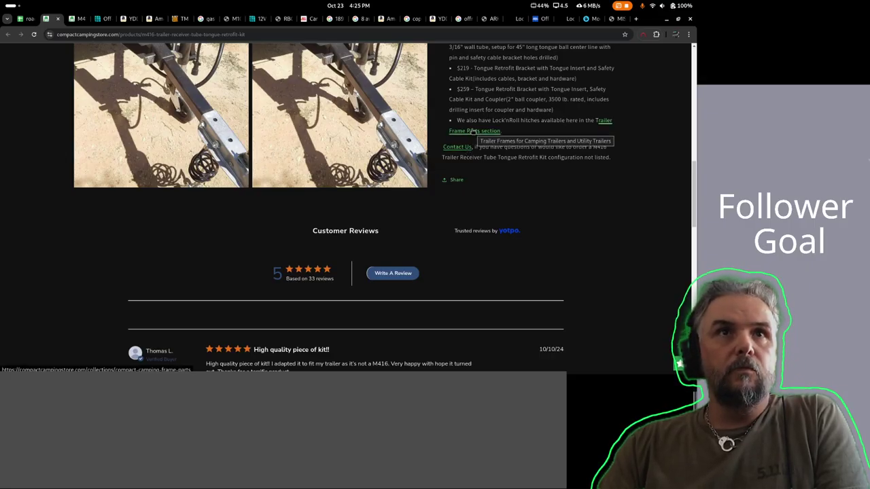
Browse the store's Trailer Frame Parts section for off-road hitches and read the Fixed Height Couplers Off-Road by Dinoot page.
click(473, 130)
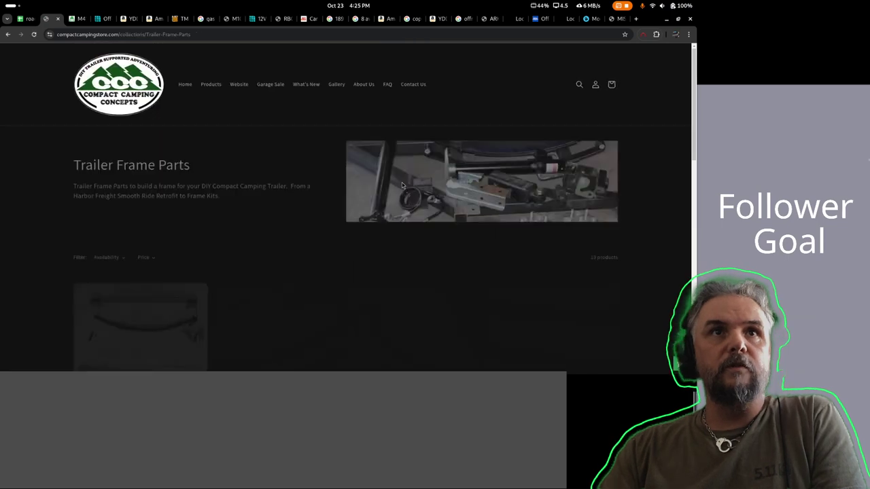
scroll(272, 211, down, 2)
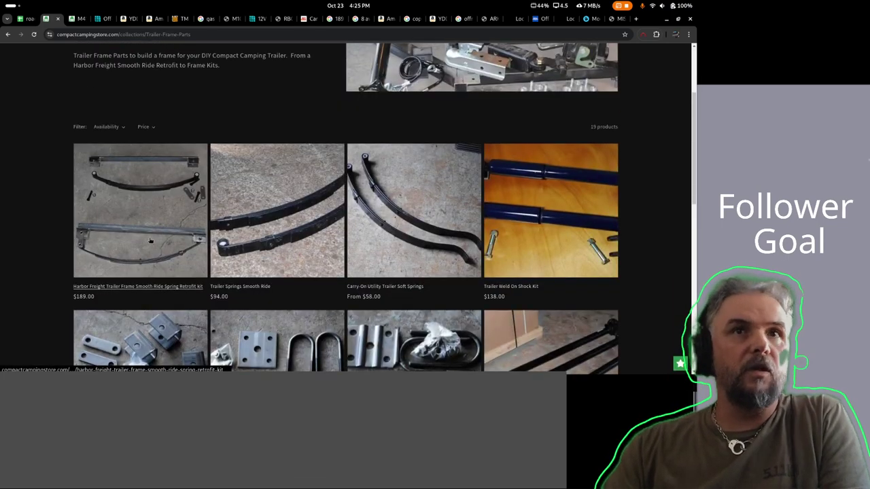
scroll(151, 240, down, 3)
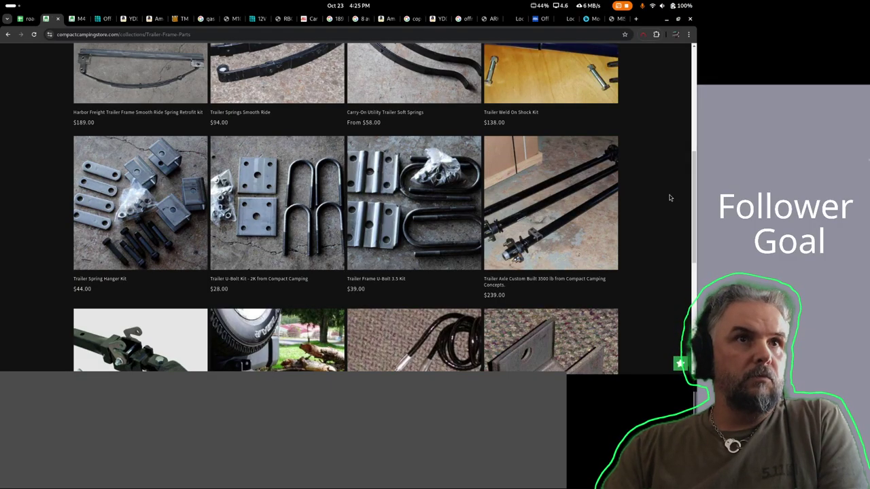
scroll(550, 204, down, 3)
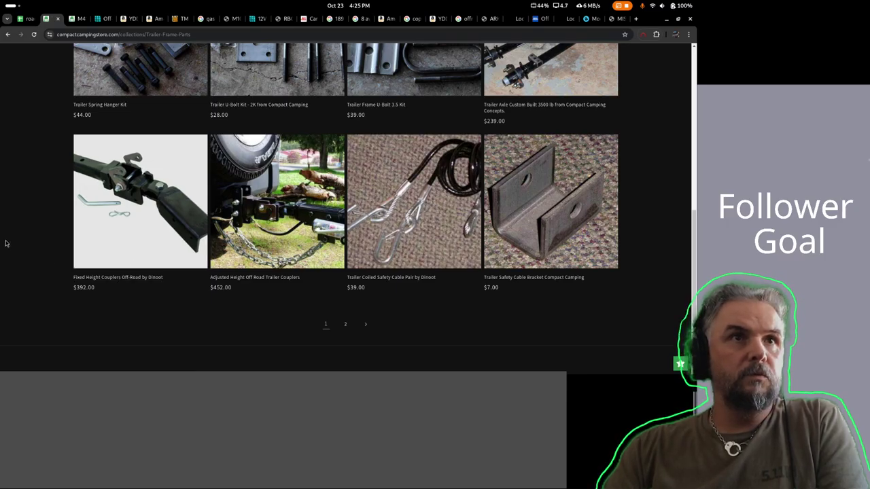
click(130, 242)
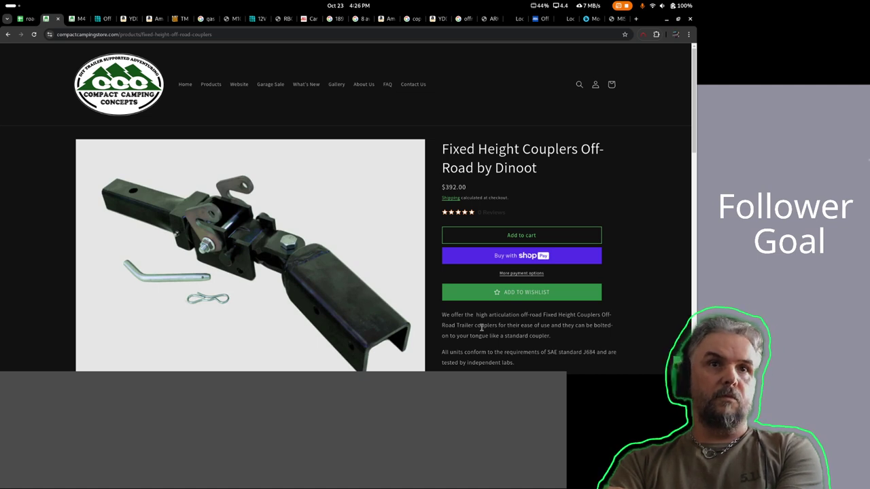
scroll(476, 321, down, 2)
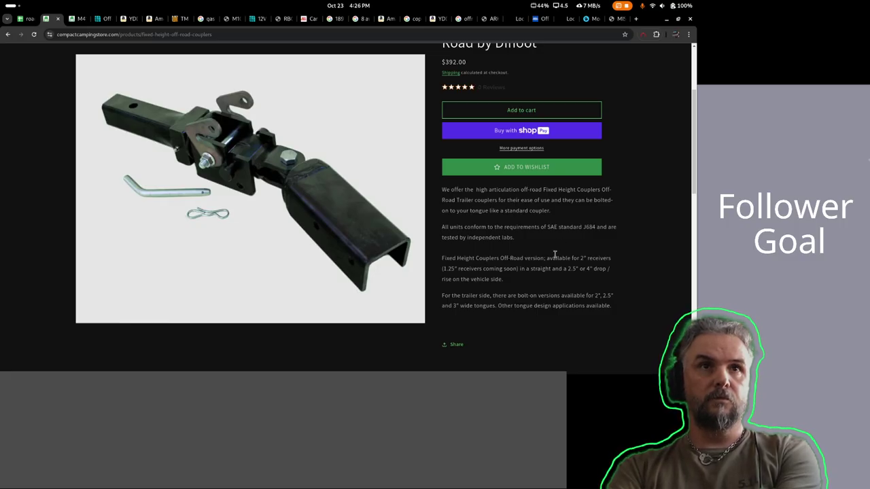
scroll(548, 246, up, 3)
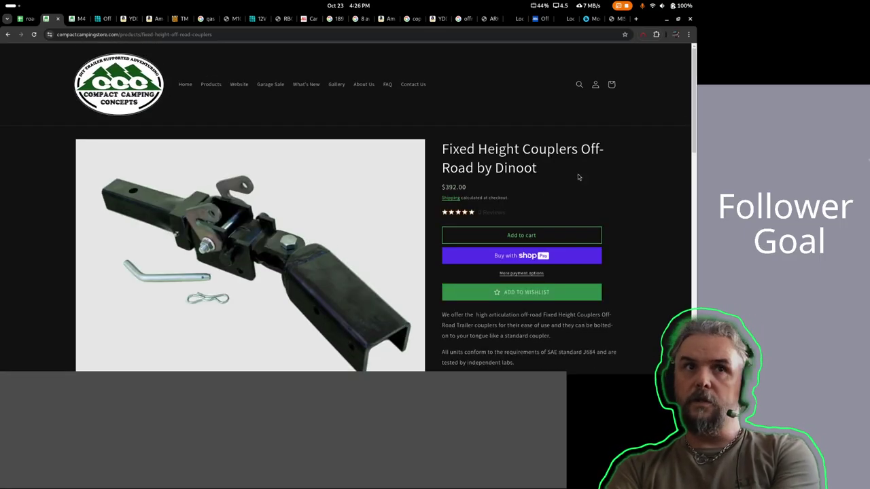
Copy the web address of the Dinoot fixed height coupler page into C3 of the hitch solutions sheet.
click(220, 35)
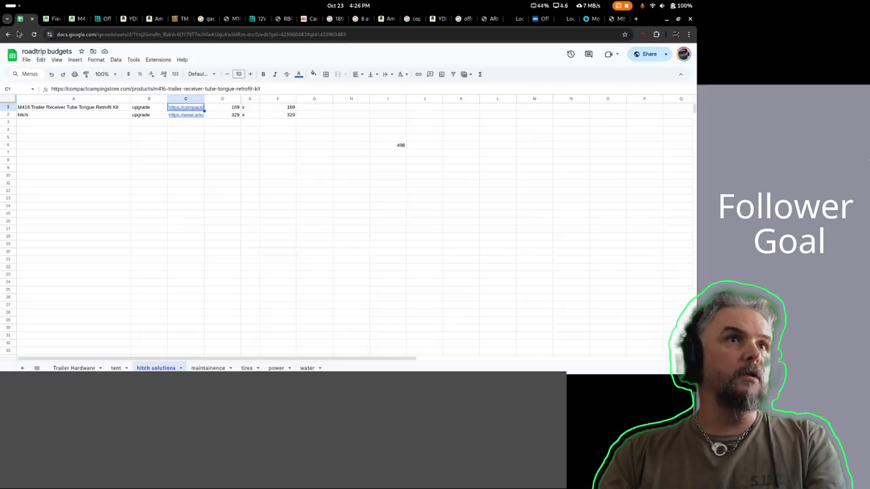
click(25, 18)
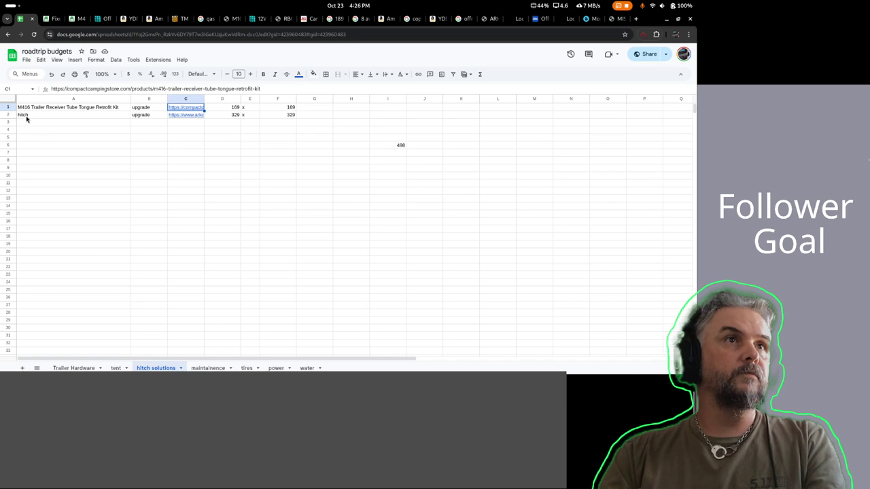
click(31, 109)
click(34, 115)
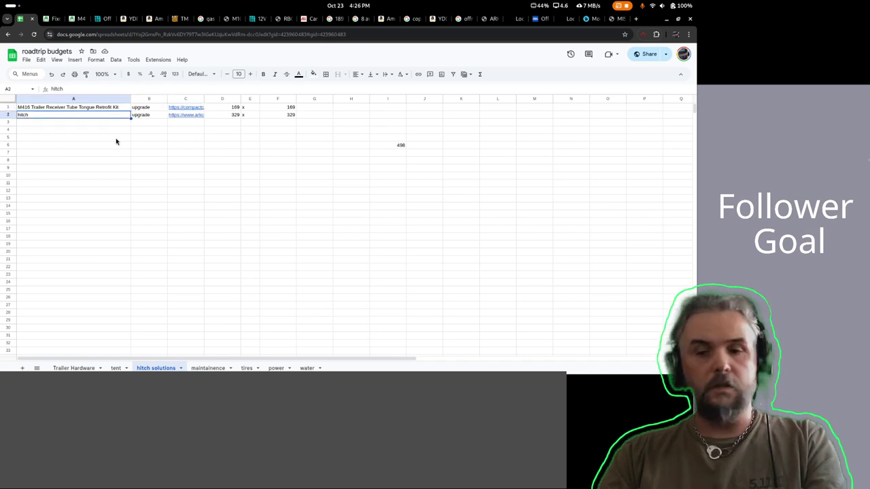
click(43, 123)
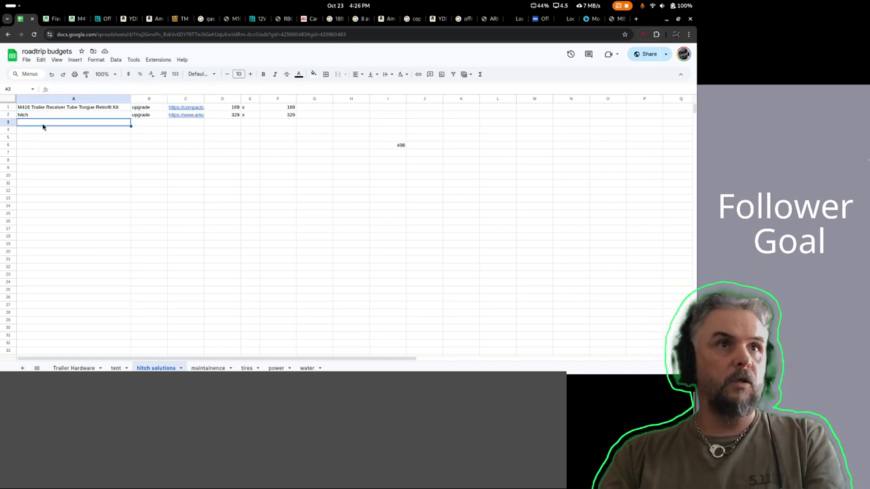
click(182, 122)
key(ctrl+v)
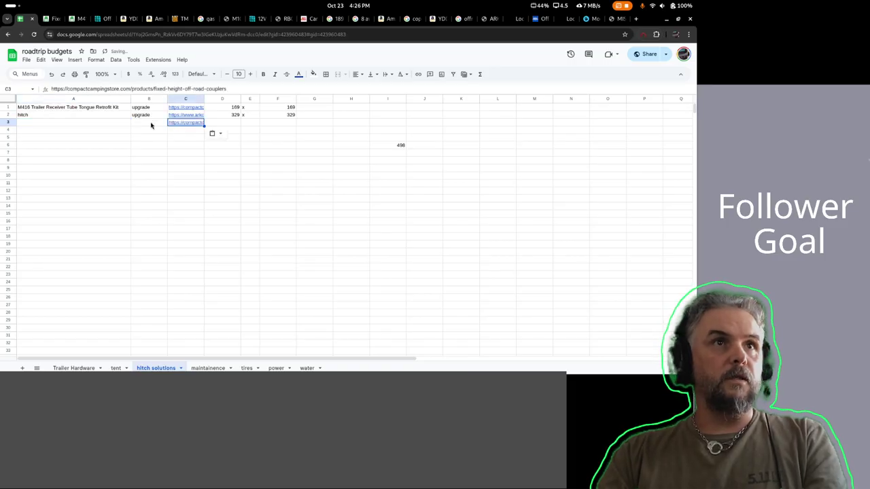
Enter hitch as the category in B3 and replace the category in B2 with hitch as well.
click(143, 117)
click(144, 123)
text(hitch)
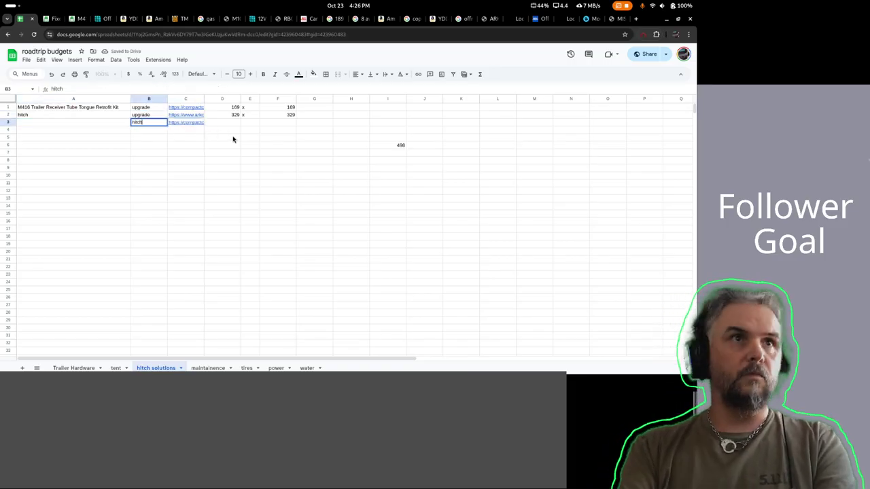
key(Up)
text(hitch)
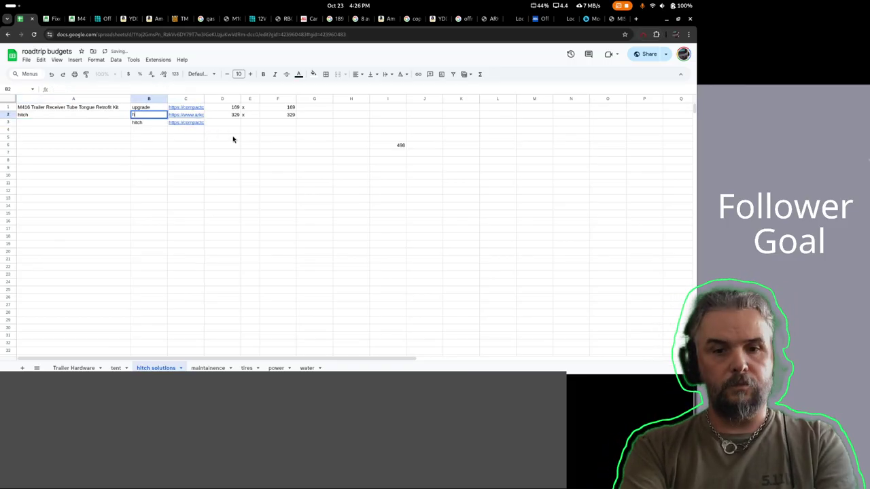
key(Return)
key(Left)
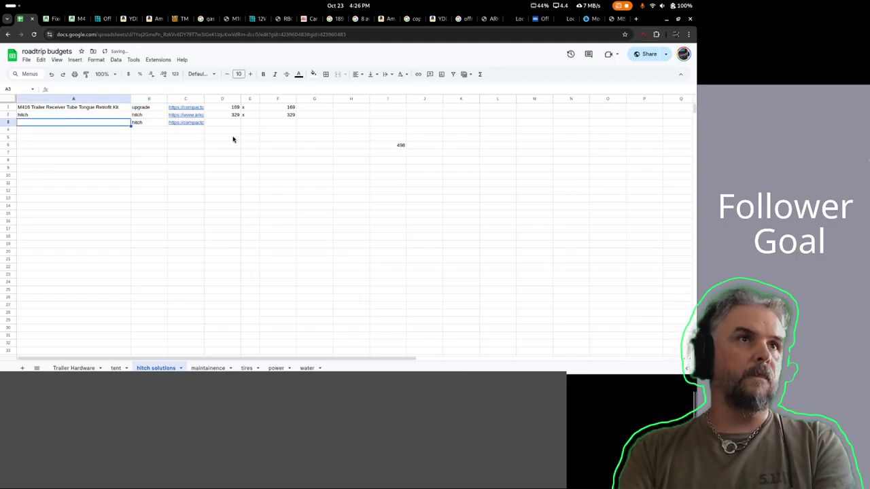
key(Up)
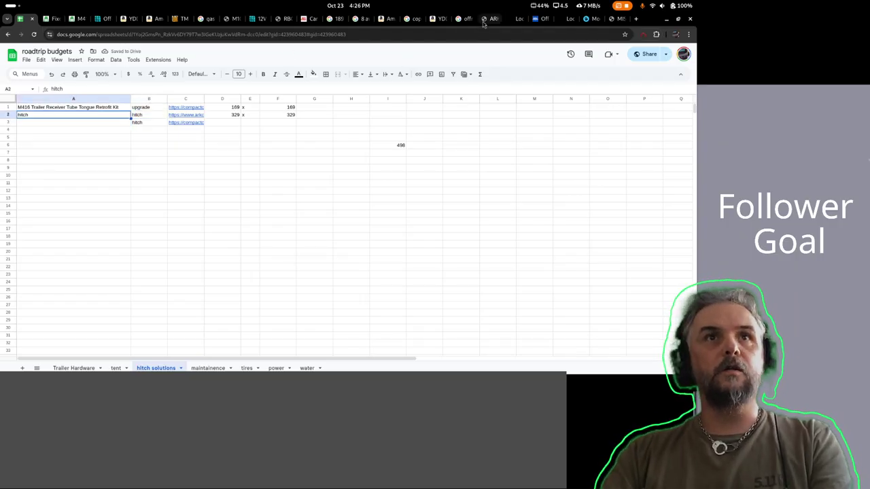
Check the open hitch pages, close the Proven Industries coupler lock page, and view the etrailer listing for the Ark off-road coupler.
click(486, 19)
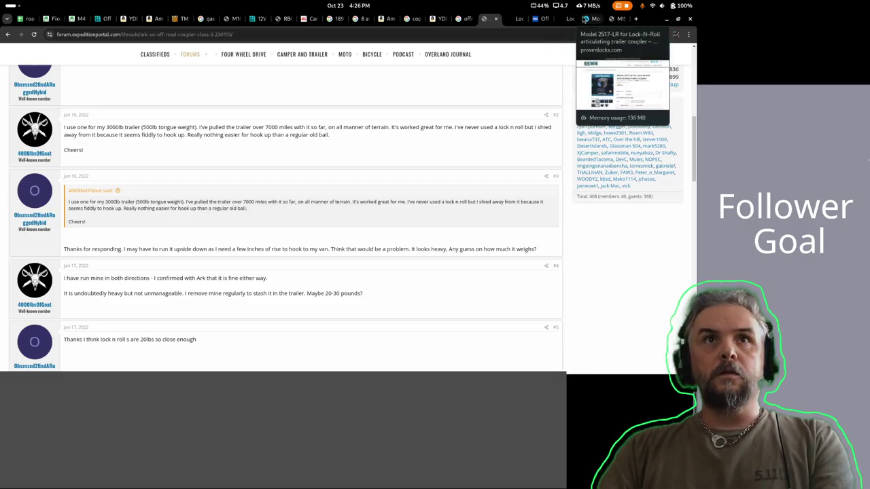
click(586, 19)
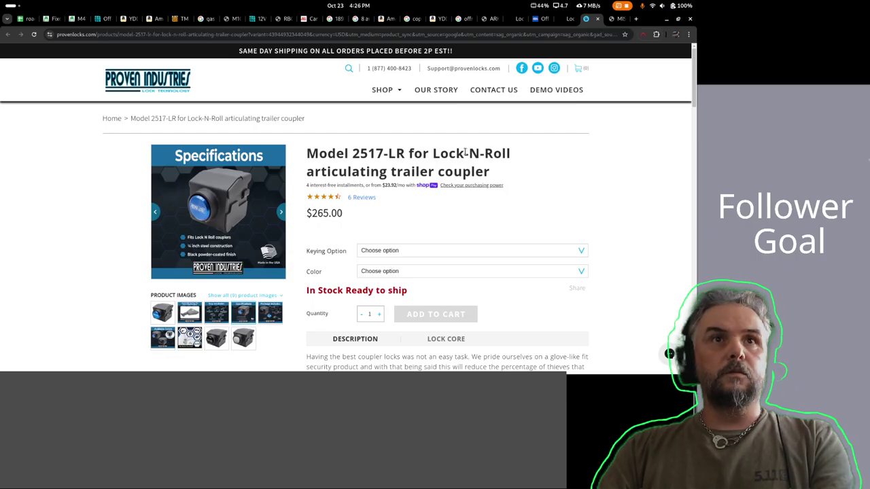
click(597, 18)
click(484, 18)
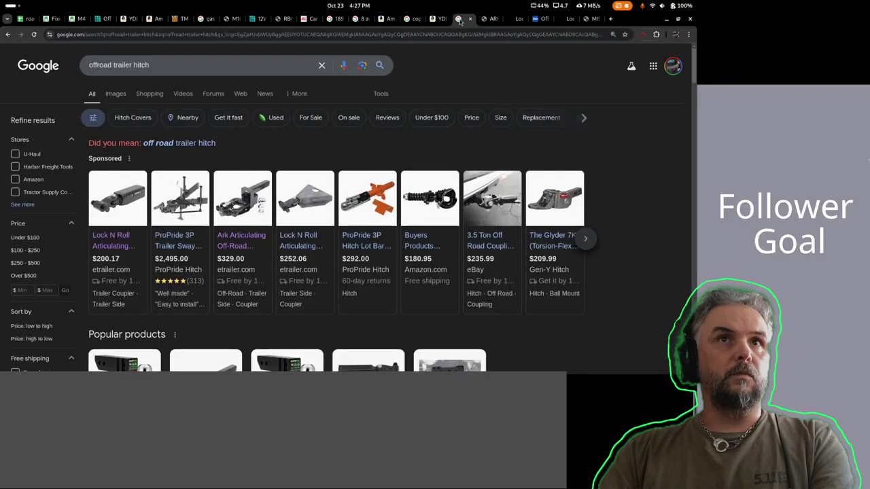
click(460, 19)
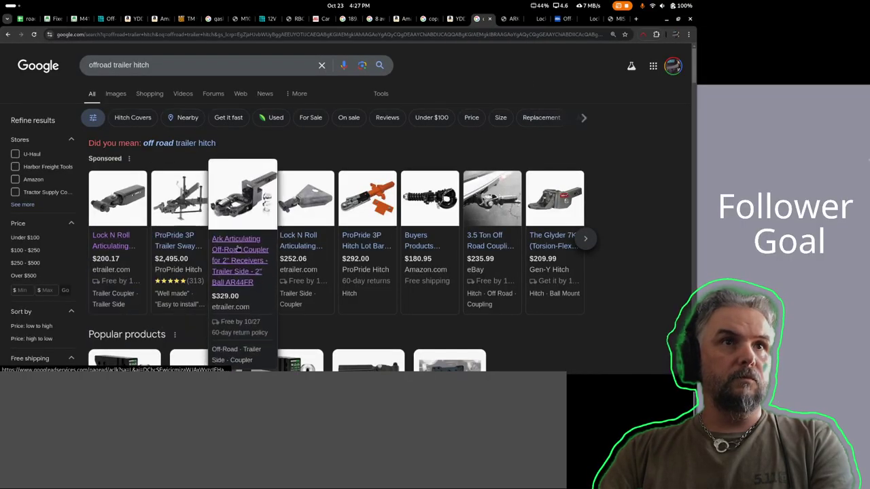
click(238, 248)
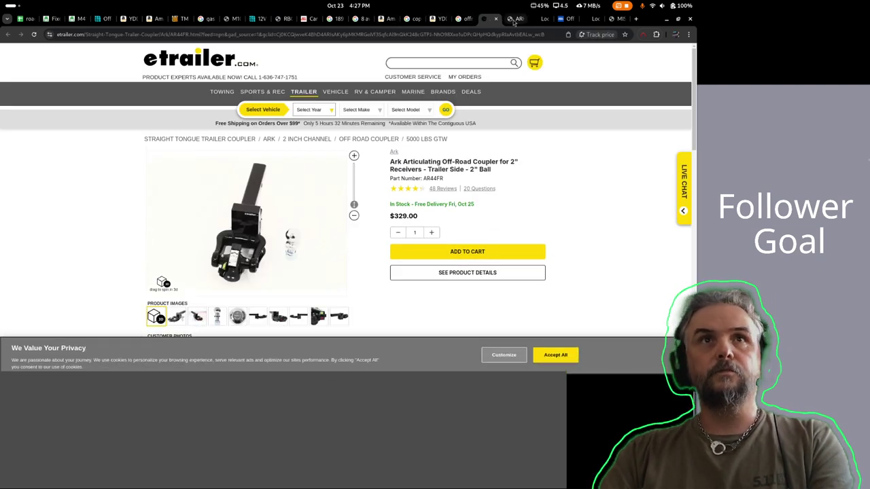
Open the ARK product page from the link in C2 and copy its title, Off-road Coupler Class 3.
click(22, 18)
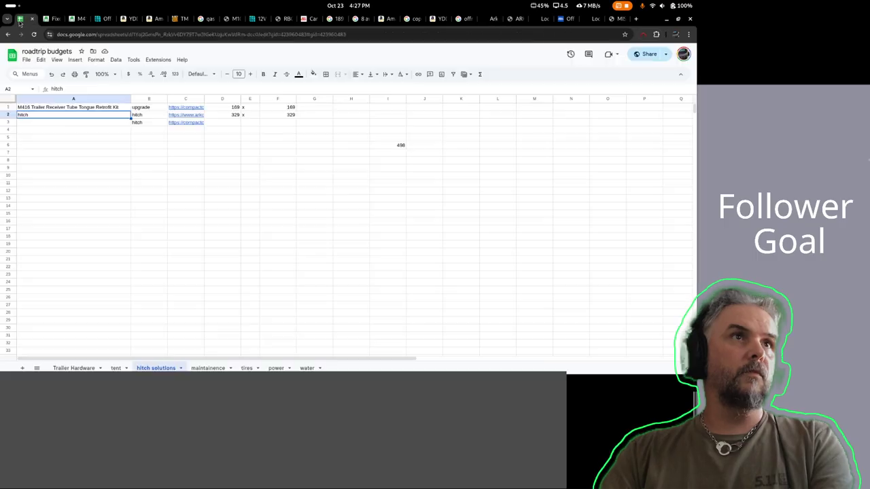
click(186, 115)
click(205, 127)
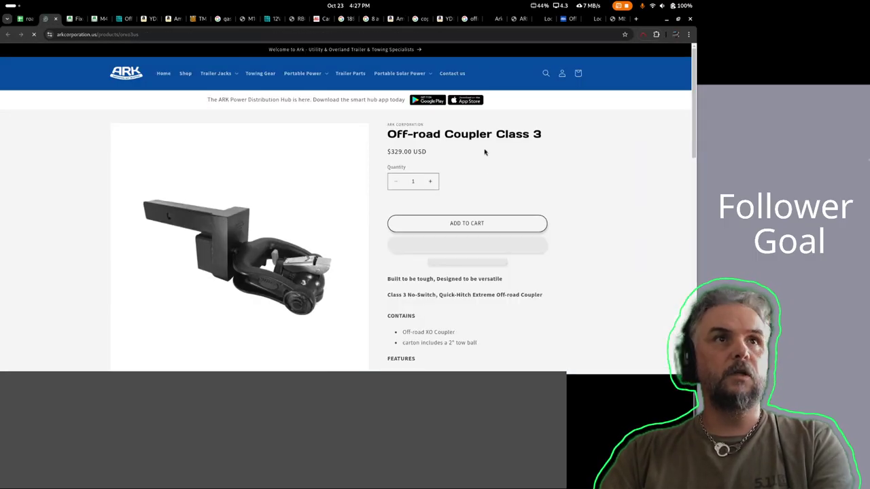
drag(548, 136, 387, 135)
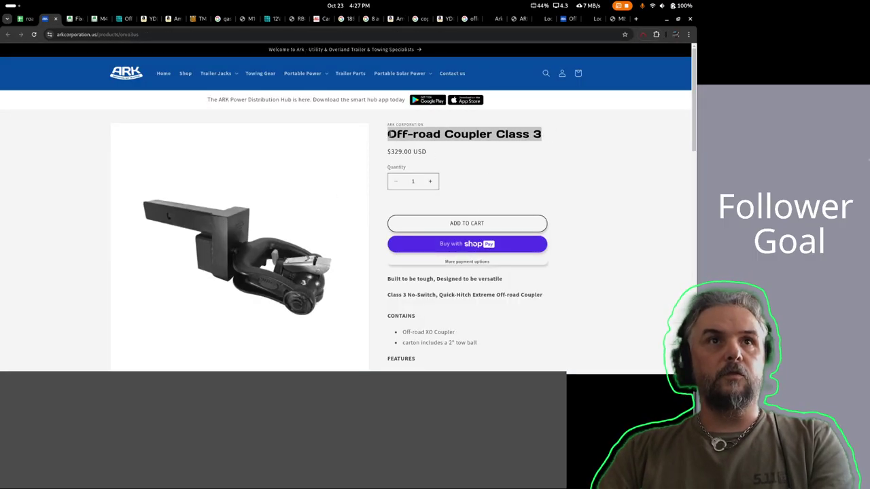
right_click(388, 132)
click(406, 142)
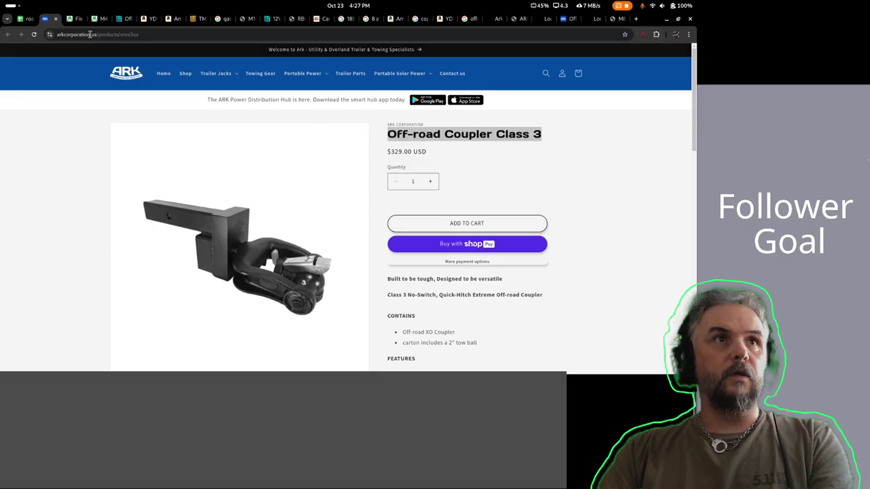
Replace the name in A2 with Off-road Coupler Class 3, pasted without its source formatting.
click(17, 21)
click(38, 109)
click(43, 117)
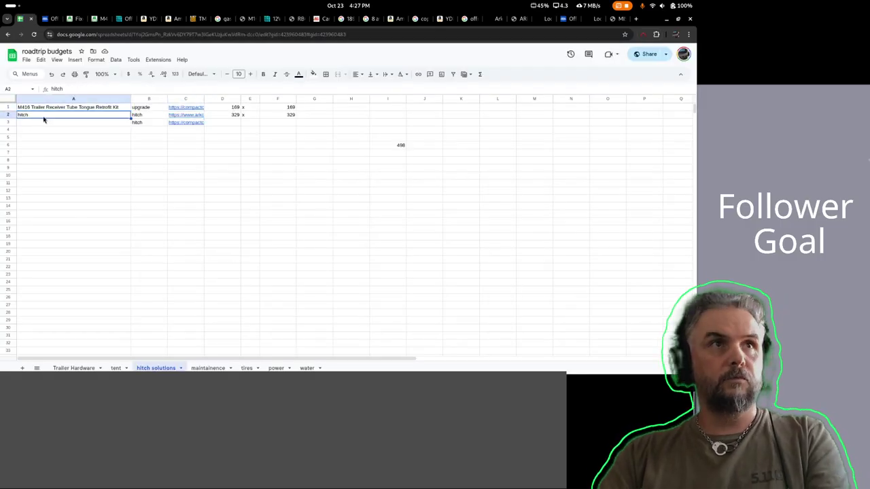
key(ctrl+v)
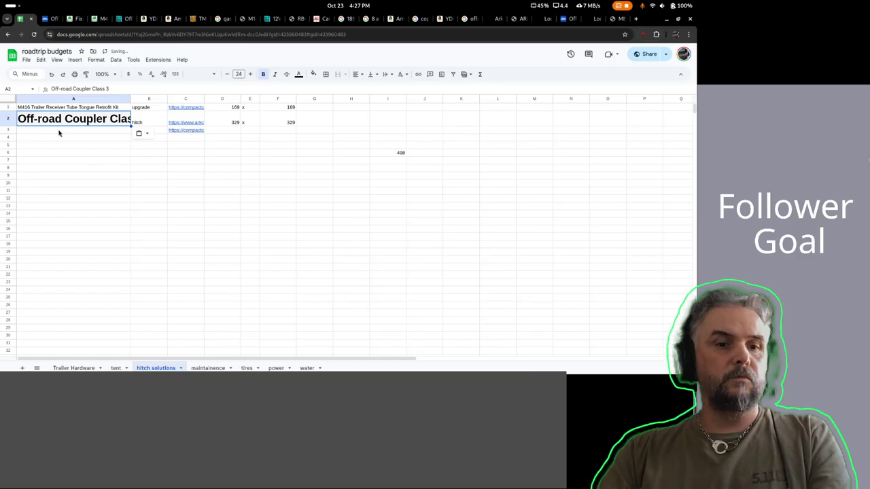
key(ctrl+z)
key(ctrl+shift+v)
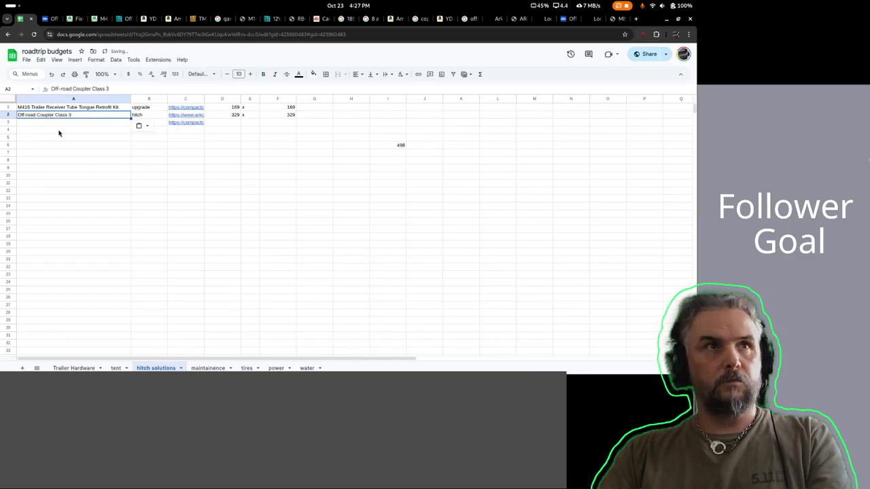